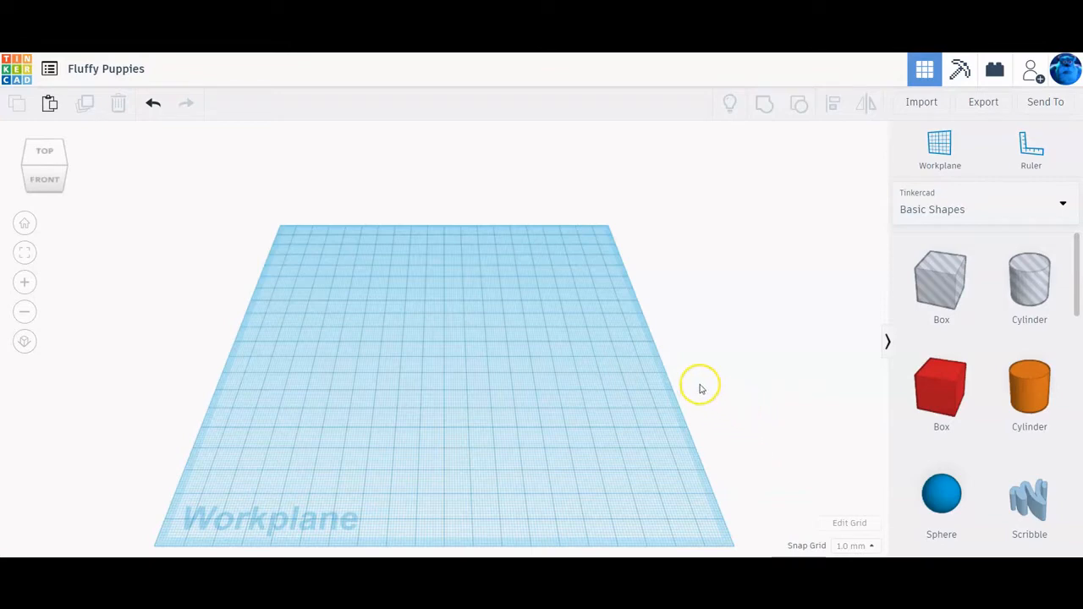
- Rename the design to the owner's last name followed by "-Logo"
{"action": "scroll", "coordinate": [497, 290], "scroll_direction": "down", "scroll_amount": 2}
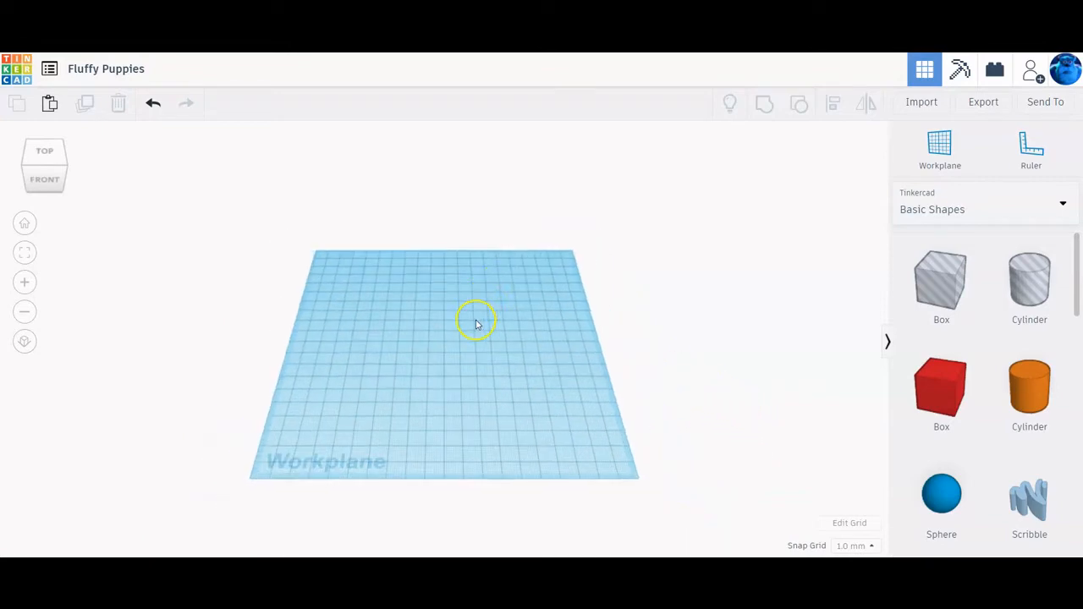
{"action": "scroll", "coordinate": [476, 315], "scroll_direction": "up", "scroll_amount": 2}
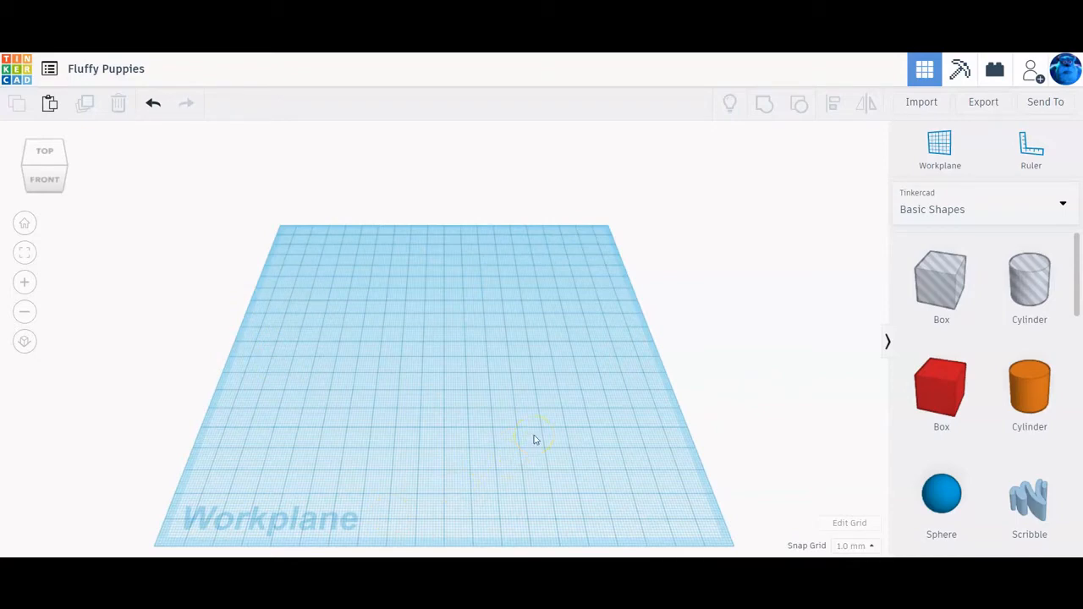
{"action": "left_click", "coordinate": [134, 76]}
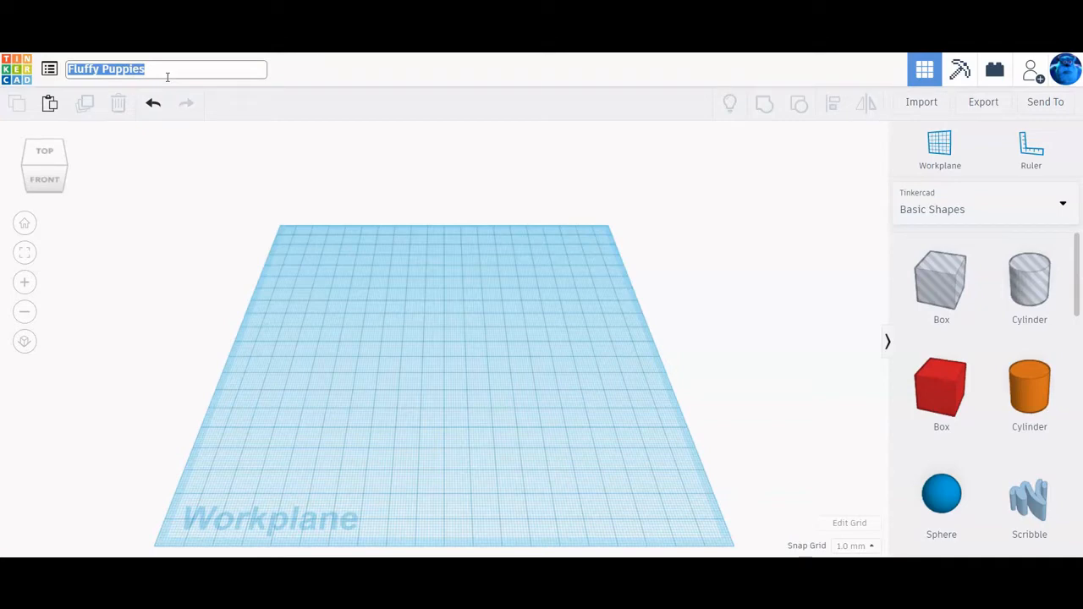
{"action": "type", "text": "S"}
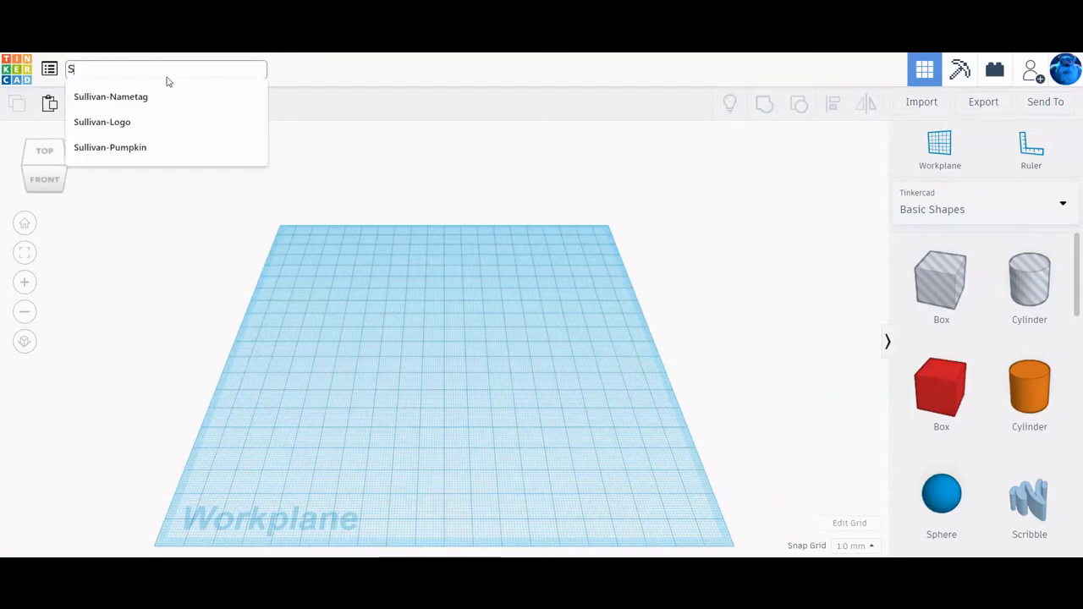
{"action": "type", "text": "ullivan-"}
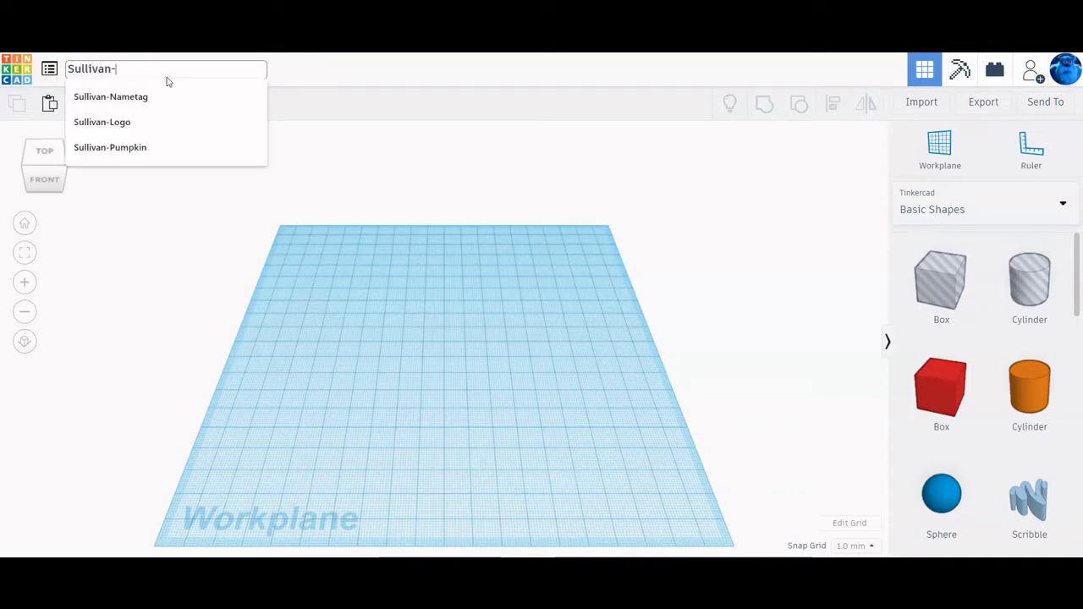
{"action": "type", "text": "Logo"}
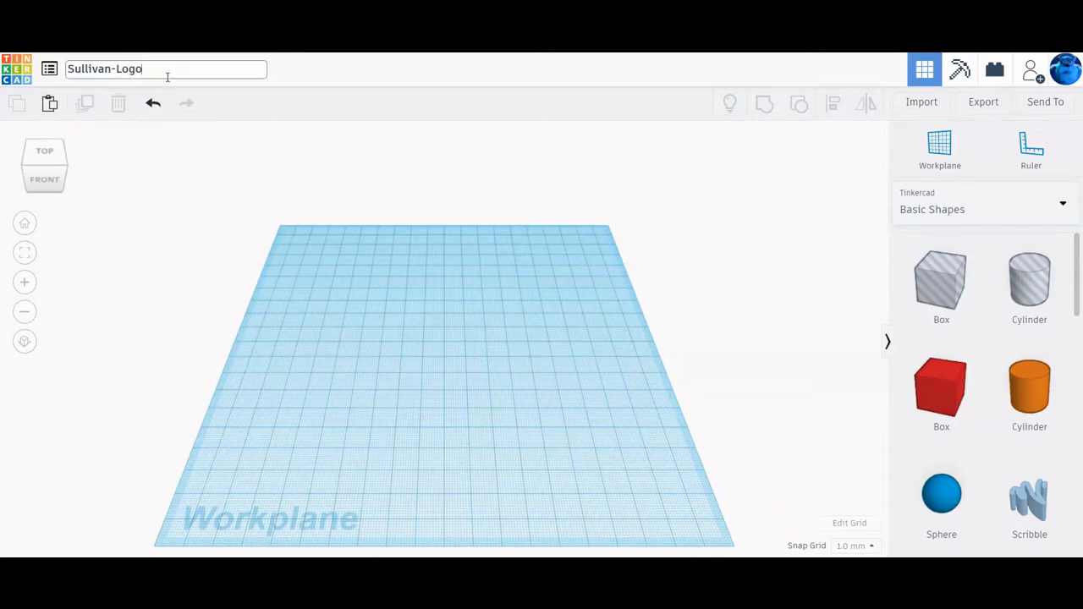
{"action": "left_click", "coordinate": [516, 369]}
{"action": "left_click", "coordinate": [514, 348]}
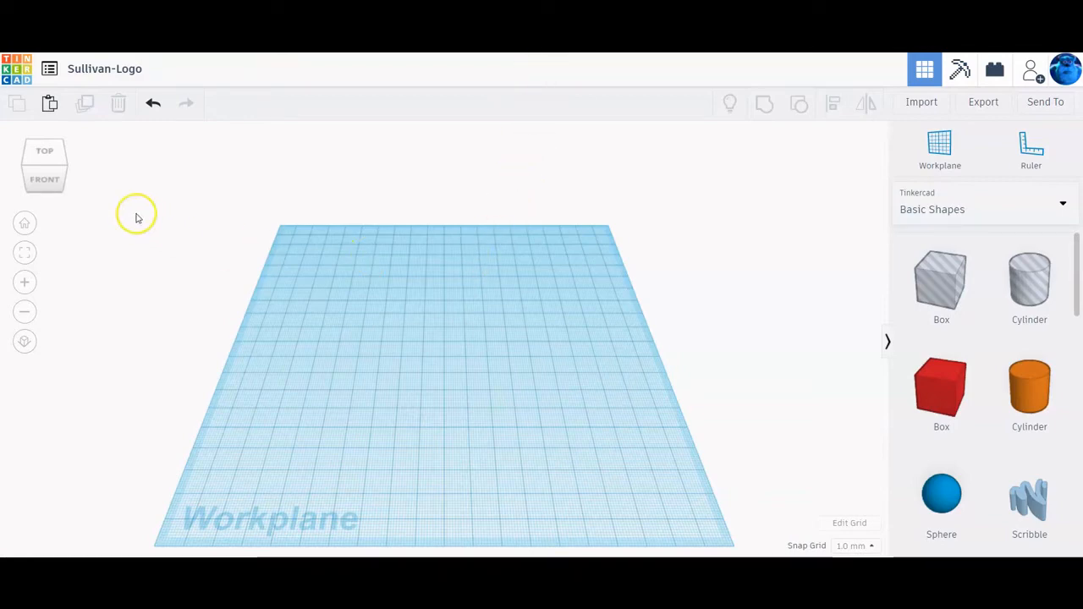
- View the workplane from the top and compare the orthographic and perspective projections
{"action": "left_click", "coordinate": [48, 154]}
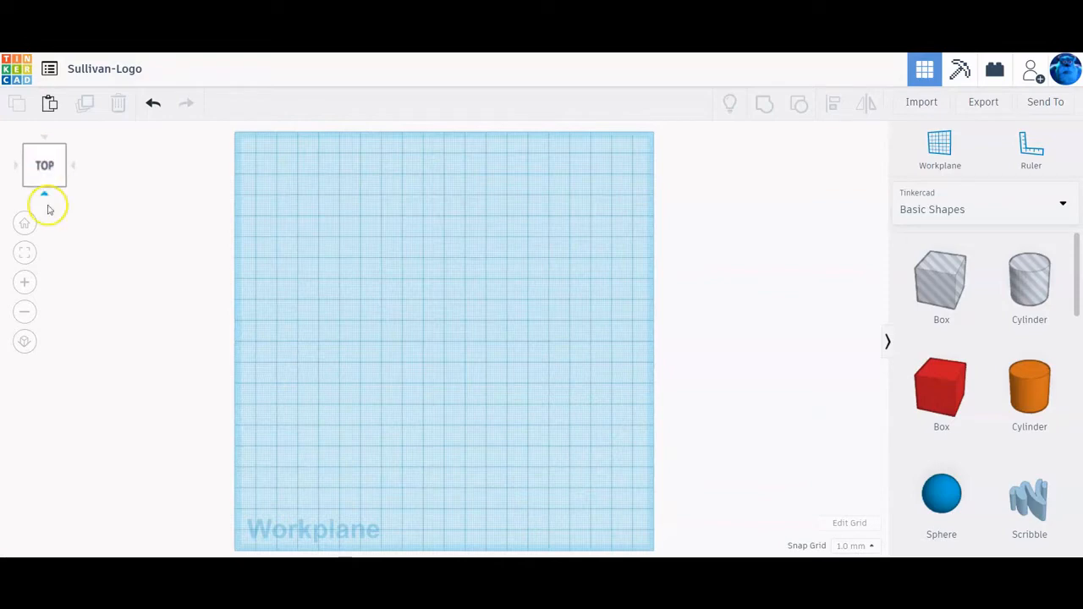
{"action": "left_click", "coordinate": [26, 349]}
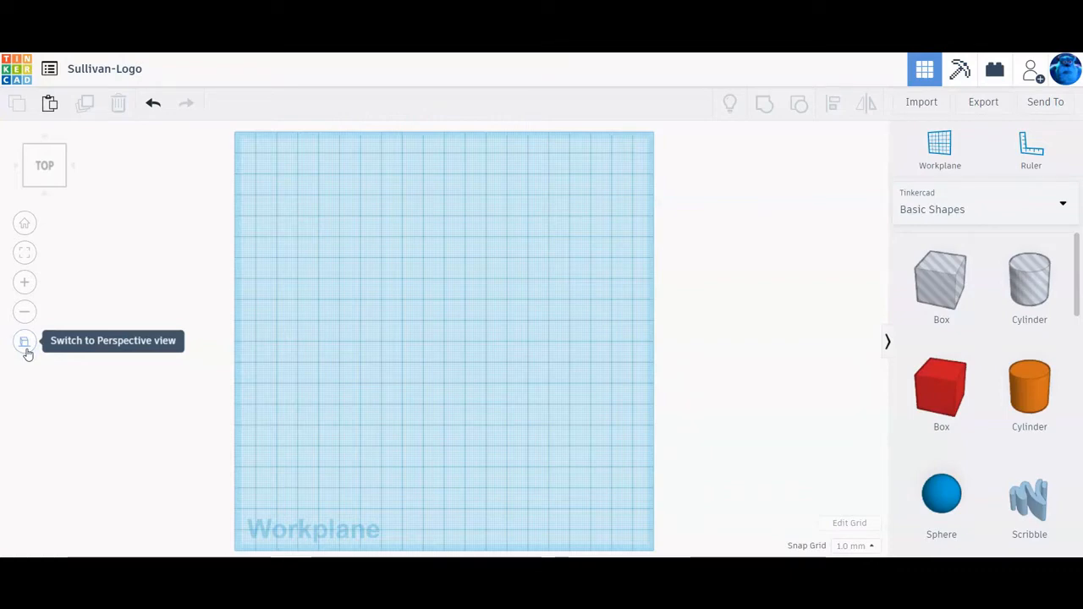
{"action": "left_click", "coordinate": [26, 350]}
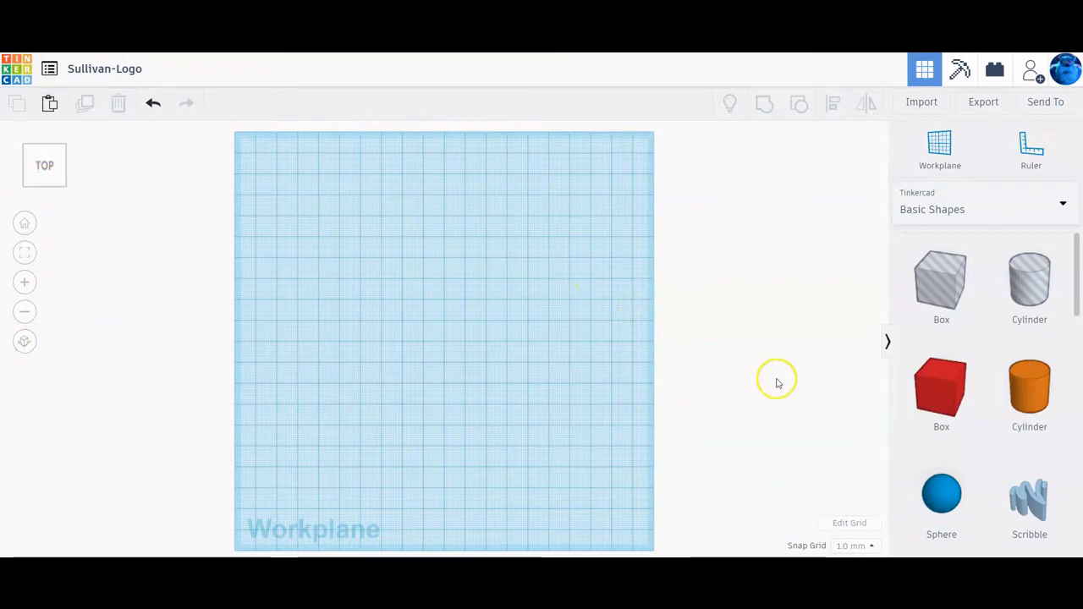
- Place a solid red box on the workplane and switch the view to orthographic projection
{"action": "left_click_drag", "start_coordinate": [954, 389], "coordinate": [353, 313]}
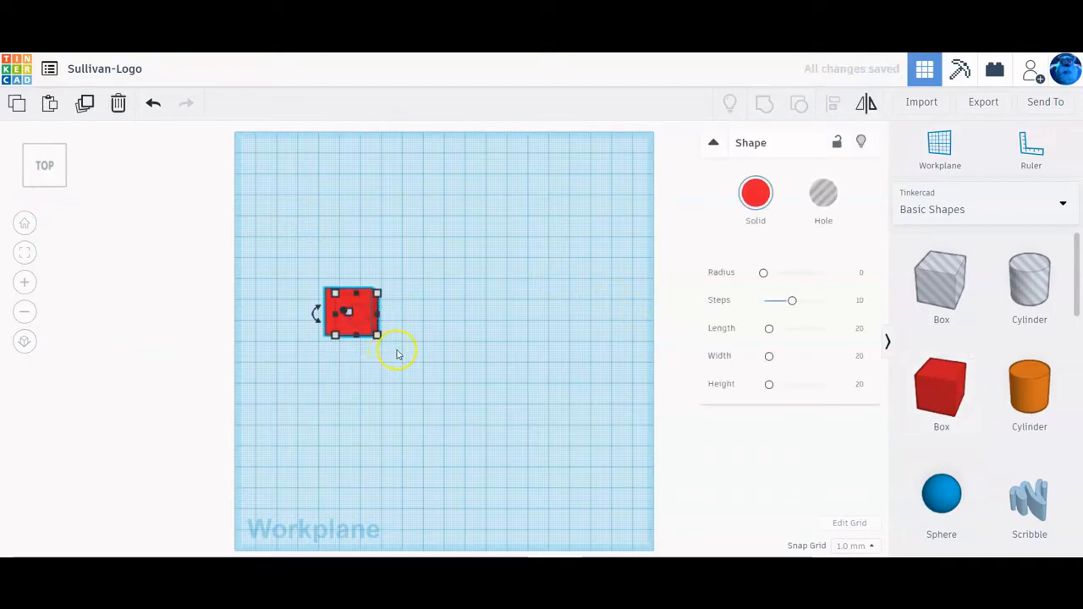
{"action": "left_click", "coordinate": [398, 354]}
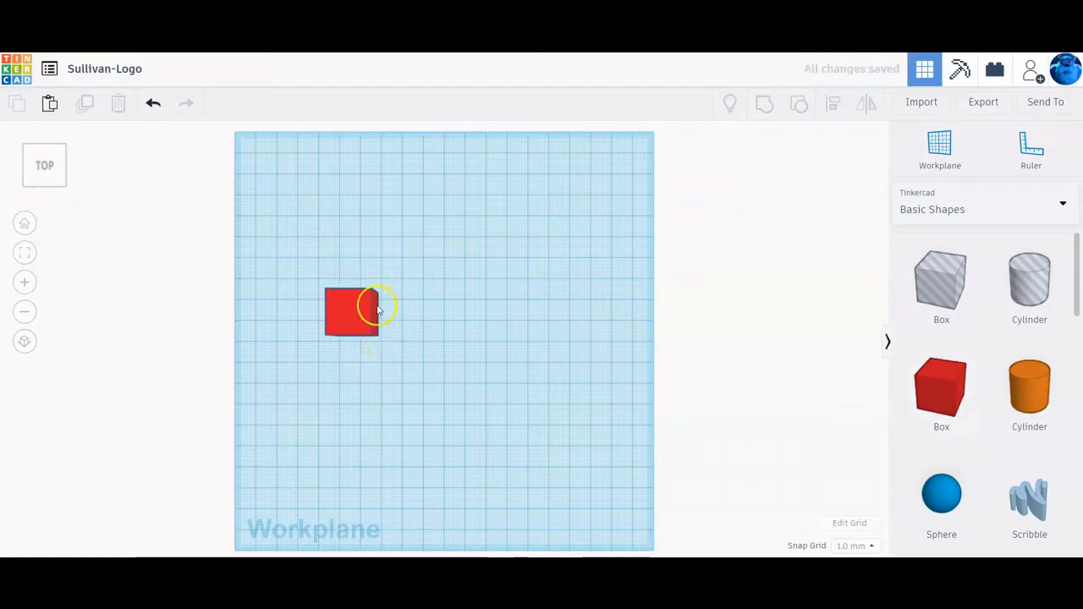
{"action": "left_click", "coordinate": [23, 344]}
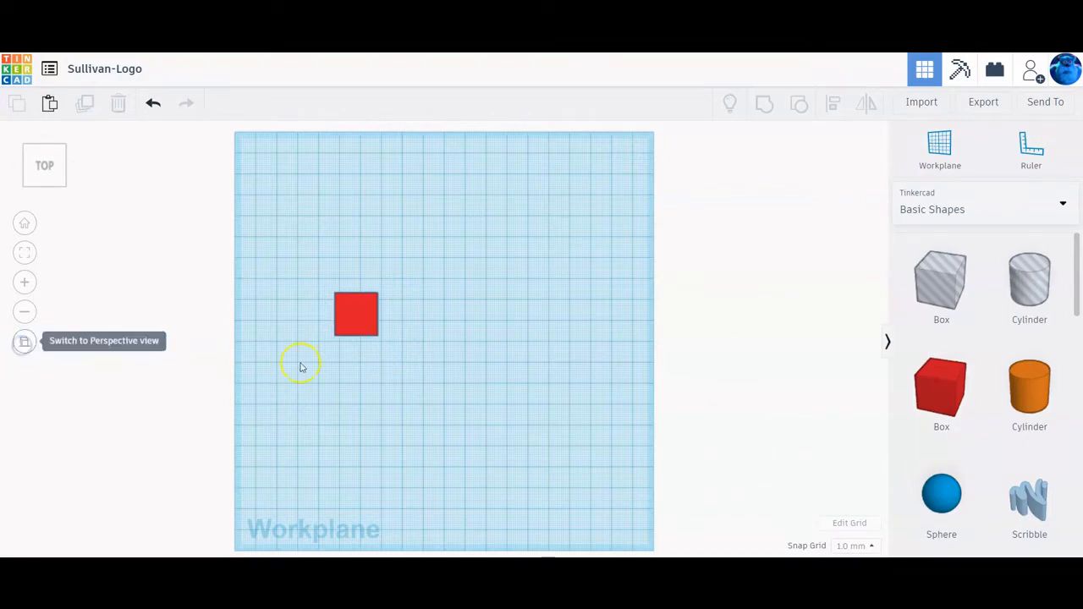
- Delete the red box from the workplane
{"action": "left_click", "coordinate": [356, 317]}
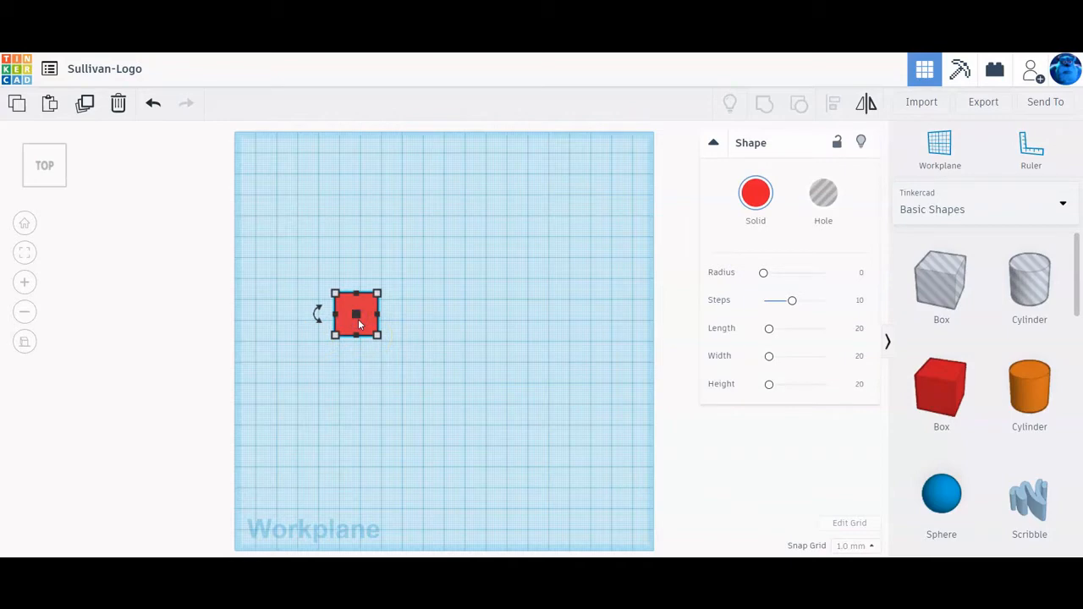
{"action": "key", "text": "Delete"}
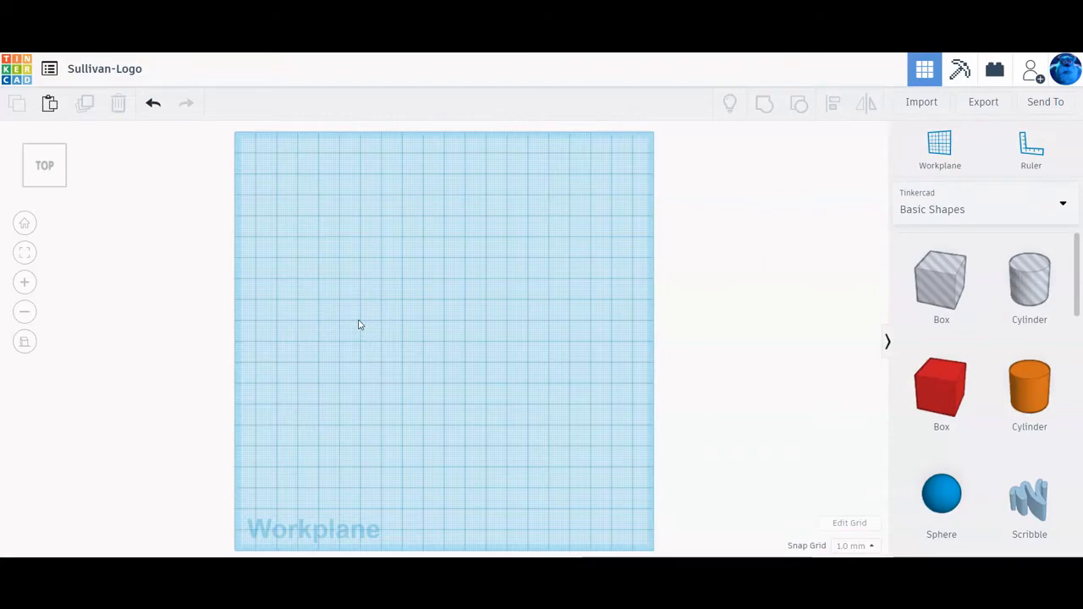
{"action": "left_click", "coordinate": [398, 263]}
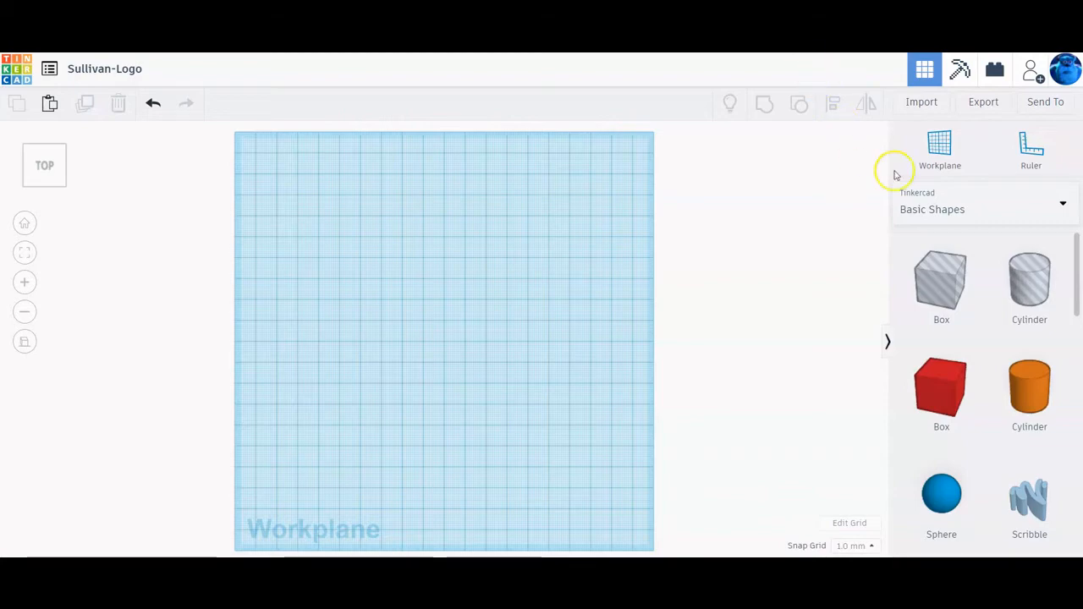
- Place a Text shape from the Text and numbers collection near the centre of the workplane
{"action": "left_click", "coordinate": [1061, 209]}
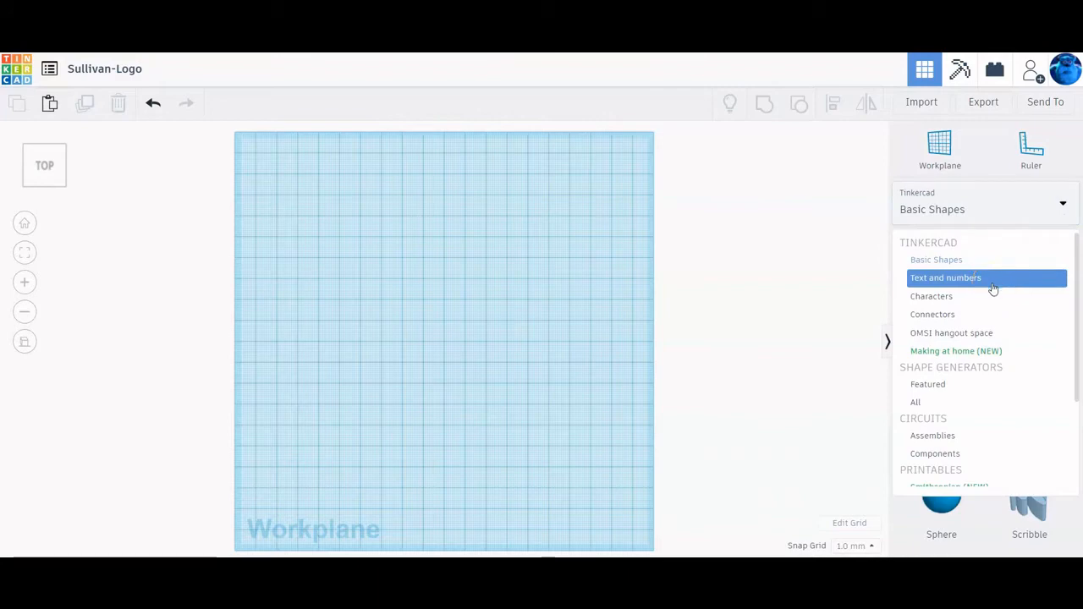
{"action": "left_click", "coordinate": [991, 287]}
{"action": "left_click", "coordinate": [954, 291]}
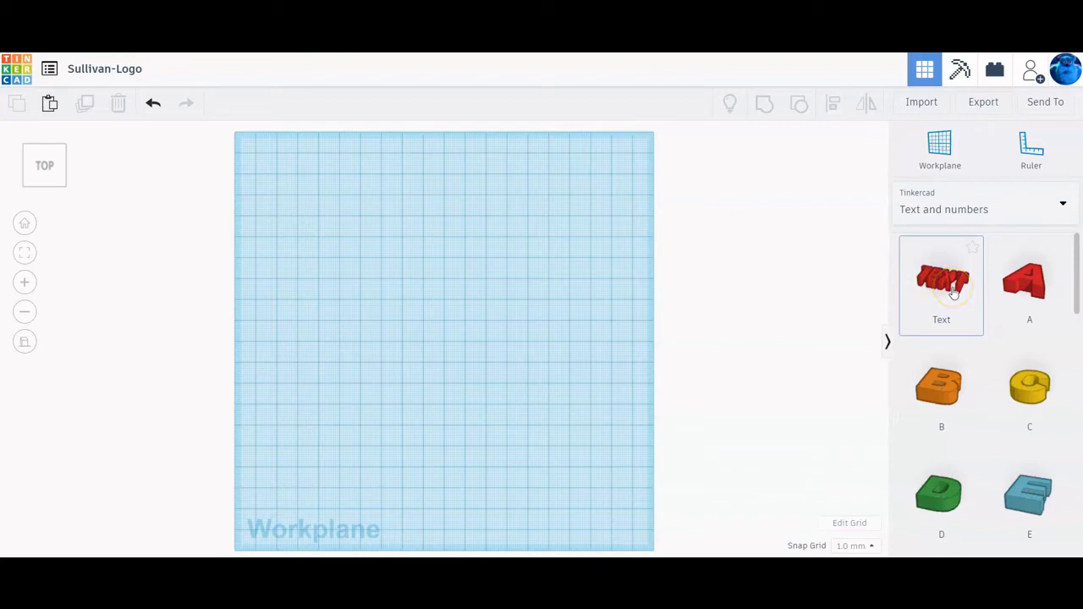
{"action": "left_click", "coordinate": [432, 341]}
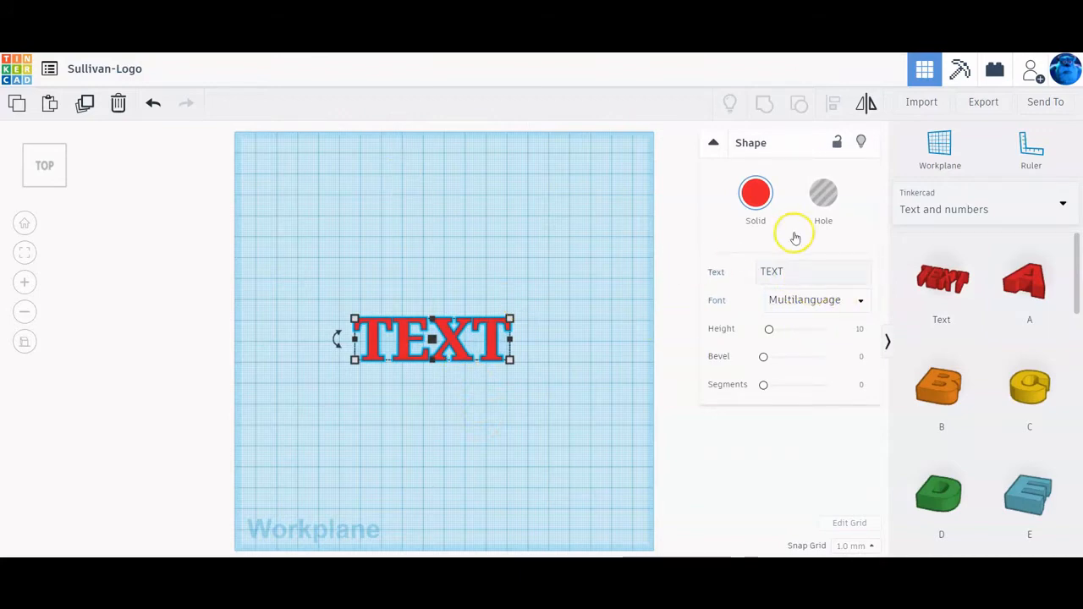
- Replace the text shape's wording with the single capital letter F
{"action": "left_click", "coordinate": [804, 270]}
{"action": "key", "text": "BackSpace"}
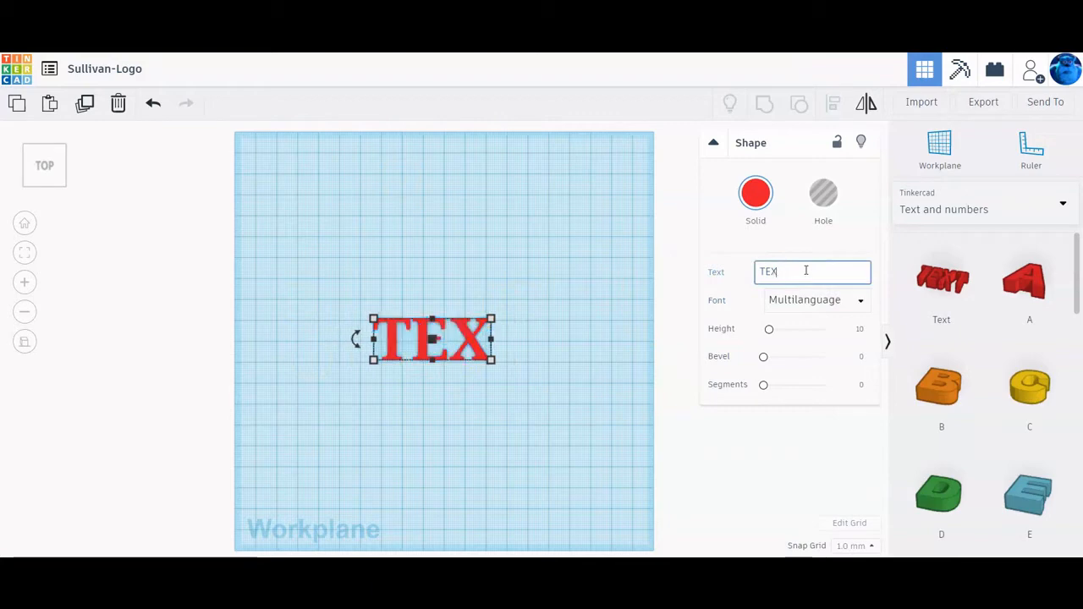
{"action": "key", "text": "BackSpace"}
{"action": "key", "text": "BackSpace"}
{"action": "key", "text": "BackSpace"}
{"action": "type", "text": "F"}
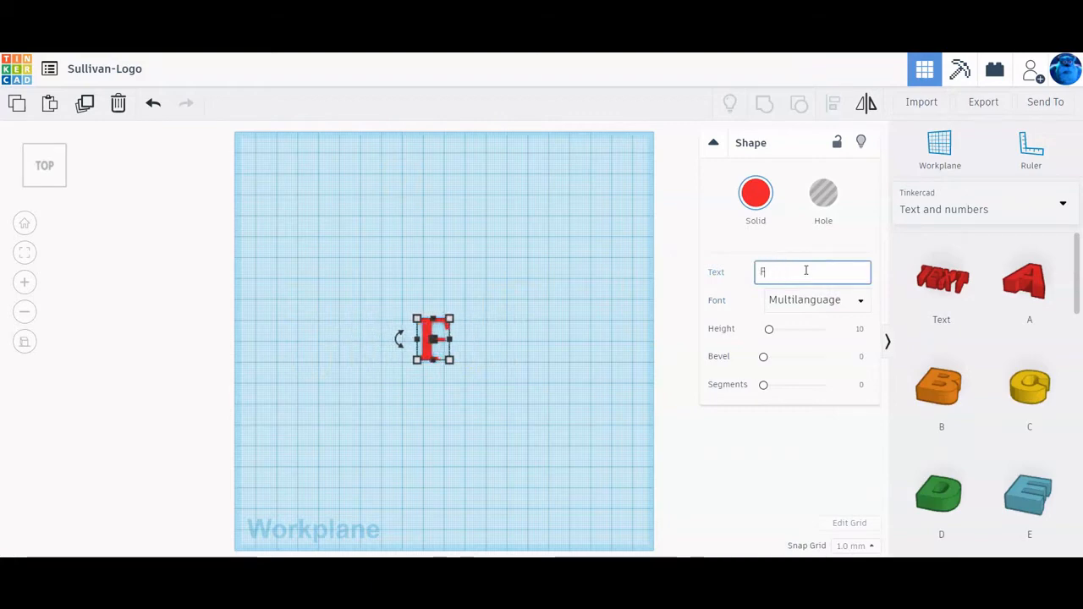
- Set the letter F to the Serif font with 5 segments
{"action": "left_click", "coordinate": [851, 303]}
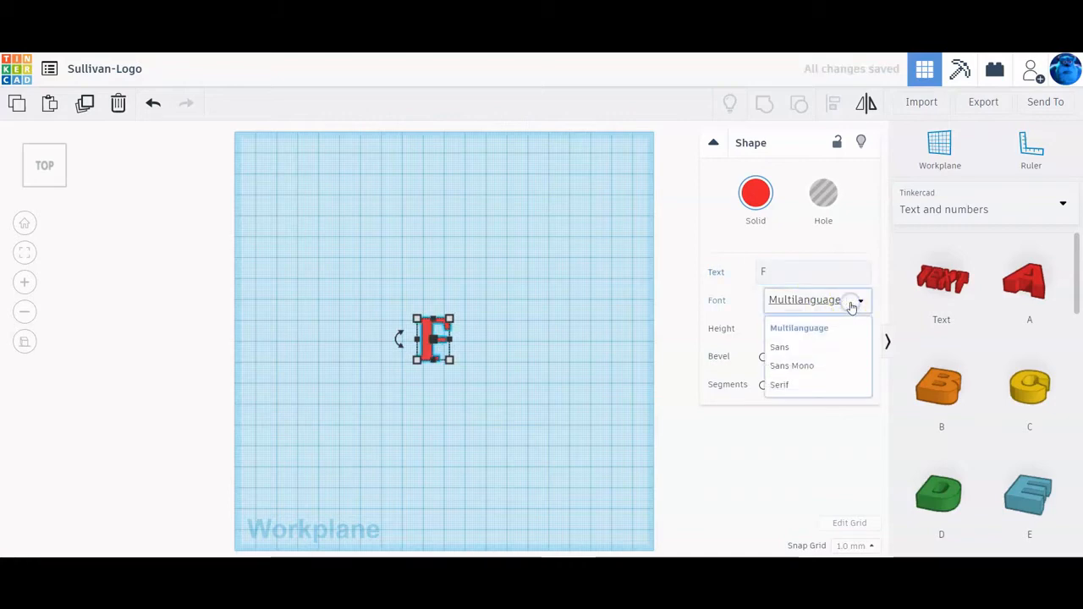
{"action": "left_click", "coordinate": [802, 386]}
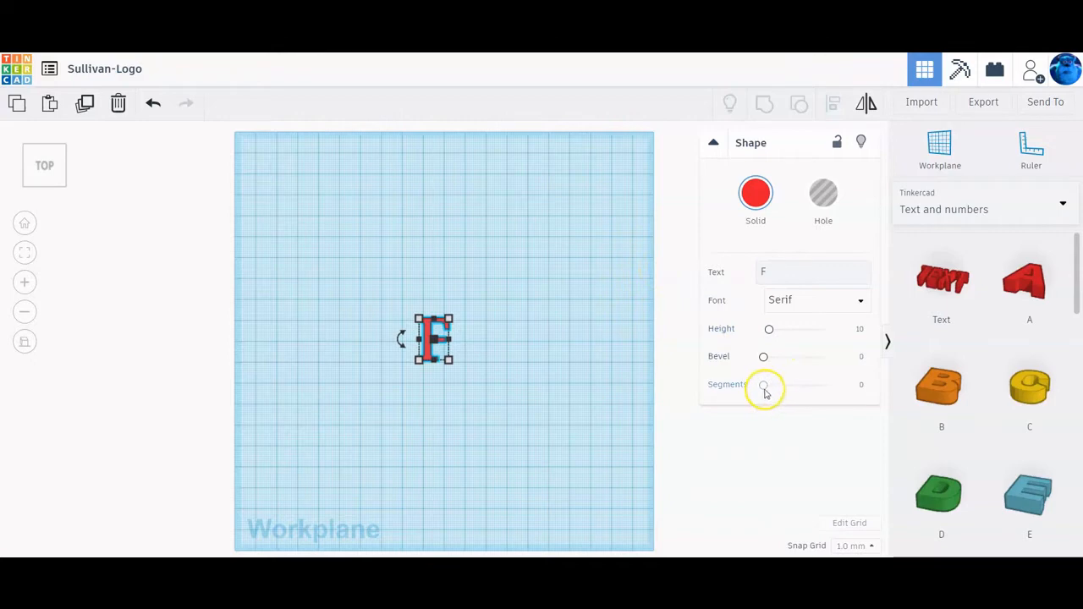
{"action": "left_click_drag", "start_coordinate": [763, 390], "coordinate": [864, 394]}
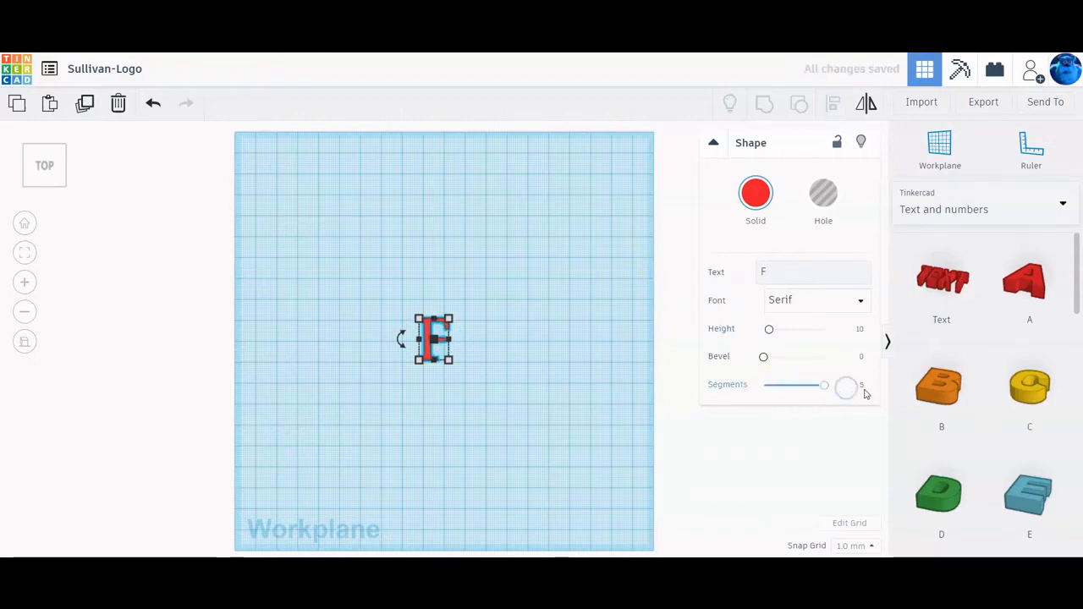
{"action": "left_click", "coordinate": [843, 396]}
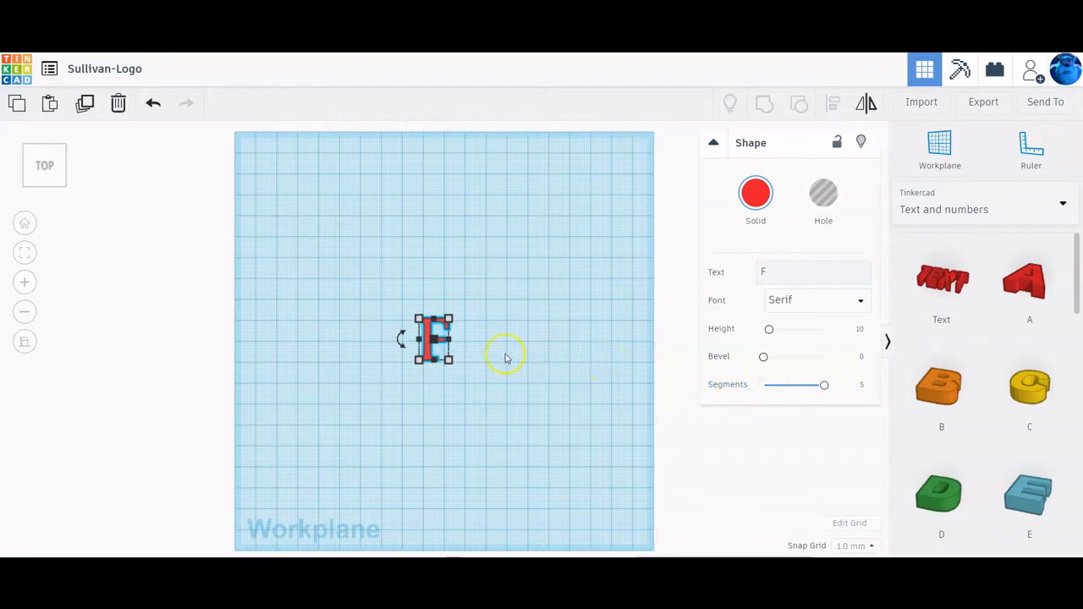
- Set the front-to-back length of the letter F to 45 mm
{"action": "left_click", "coordinate": [434, 318]}
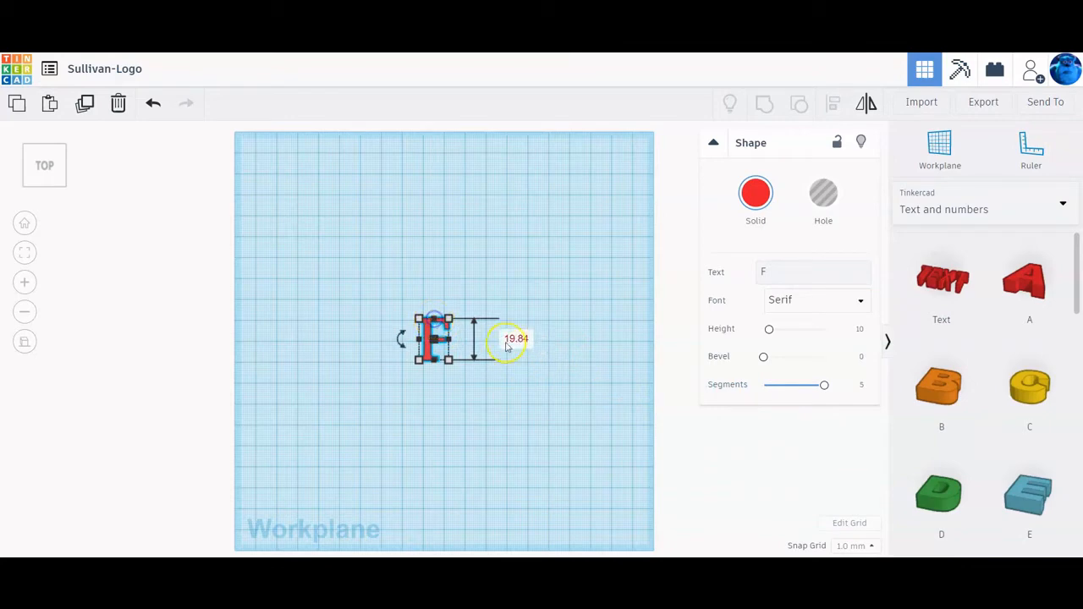
{"action": "left_click", "coordinate": [510, 341]}
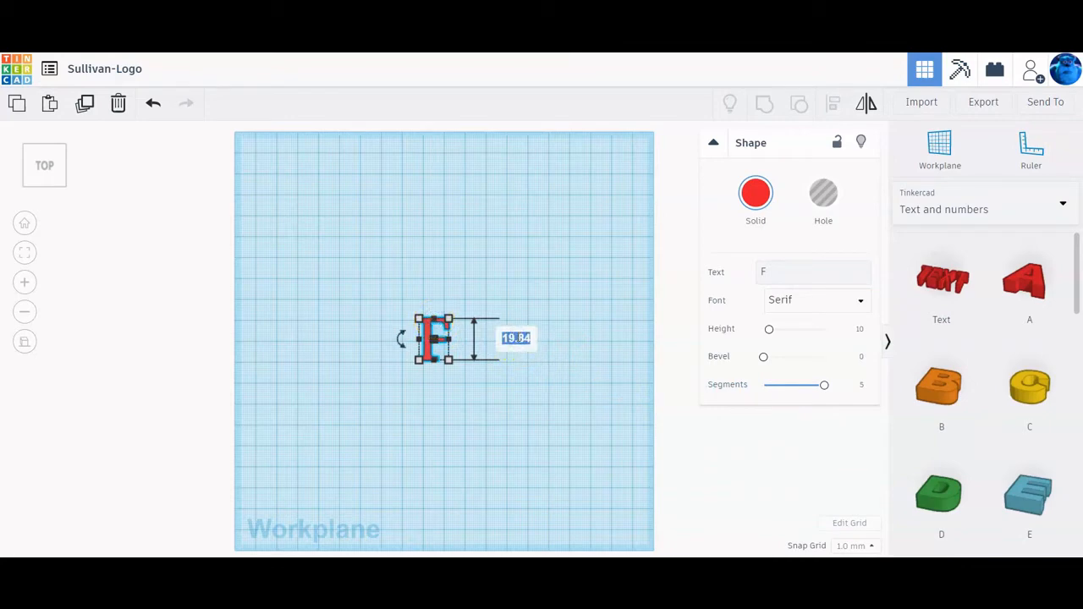
{"action": "type", "text": "45"}
{"action": "key", "text": "Return"}
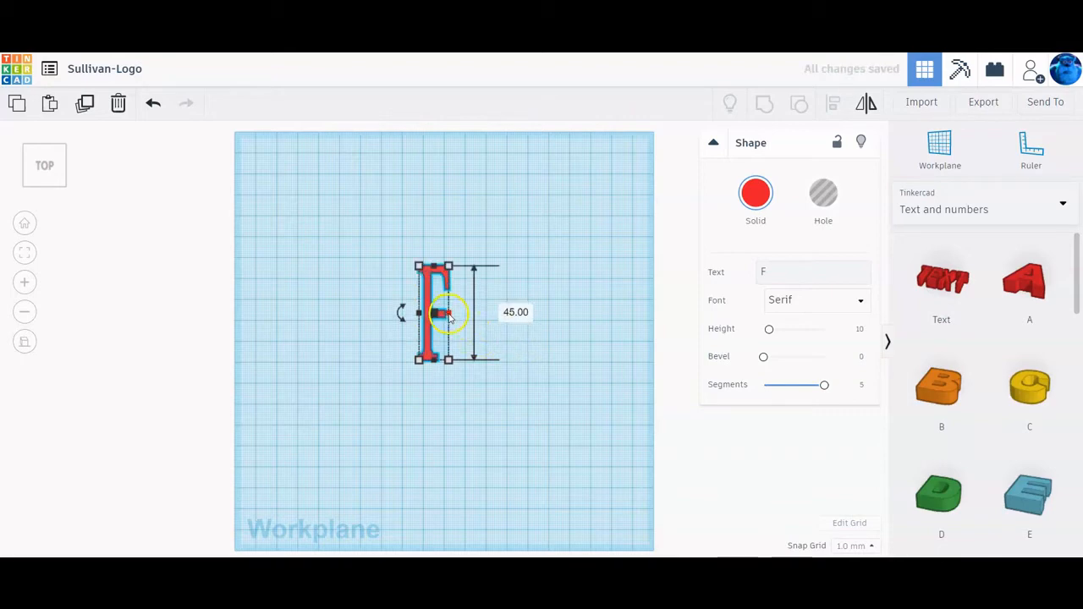
- Set the width of the letter F to 30 mm and move the letter toward the workplane's left side
{"action": "left_click_drag", "start_coordinate": [448, 314], "coordinate": [481, 317]}
{"action": "left_click", "coordinate": [461, 428]}
{"action": "type", "text": "30"}
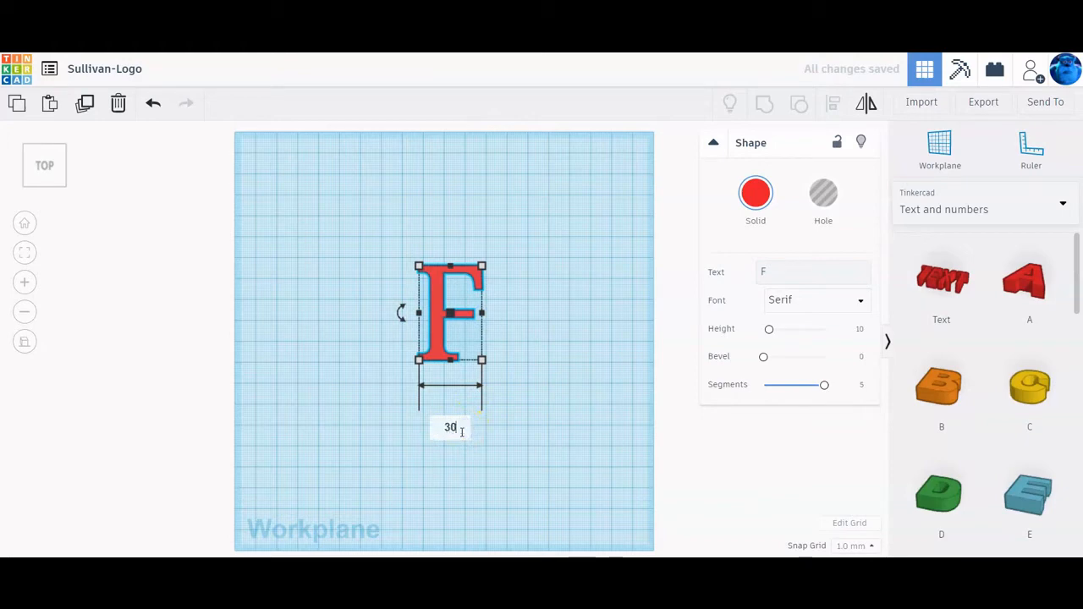
{"action": "key", "text": "Return"}
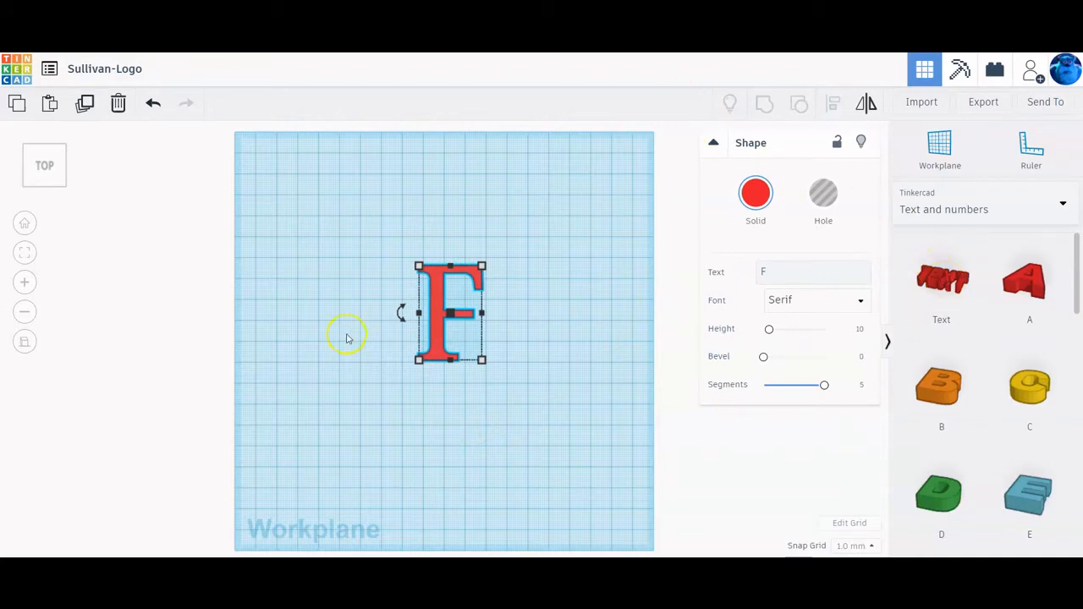
{"action": "left_click_drag", "start_coordinate": [436, 291], "coordinate": [334, 297]}
- Add a second Text shape beside the F, on its right, with a lowercase "a" as its wording
{"action": "left_click_drag", "start_coordinate": [941, 279], "coordinate": [520, 352]}
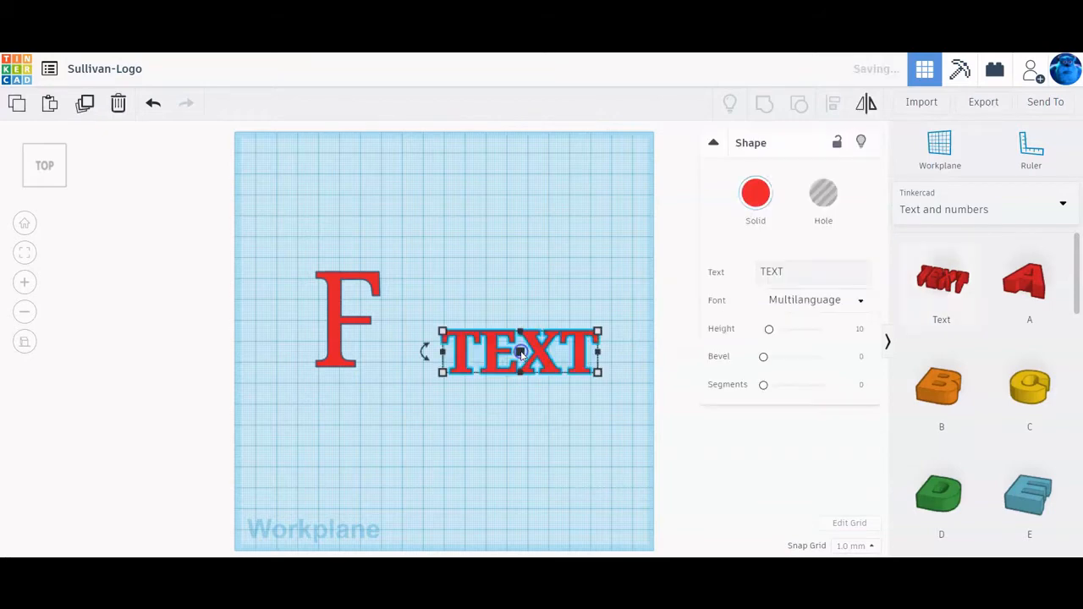
{"action": "left_click", "coordinate": [803, 273]}
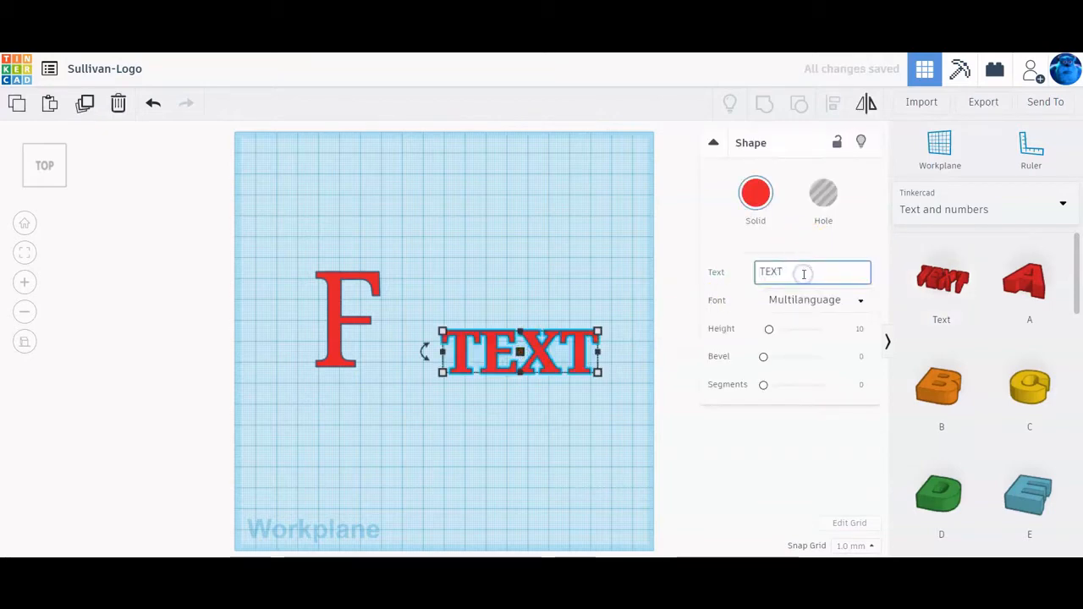
{"action": "key", "text": "BackSpace"}
{"action": "key", "text": "BackSpace"}
{"action": "key", "text": "BackSpace"}
{"action": "key", "text": "BackSpace"}
{"action": "type", "text": "A"}
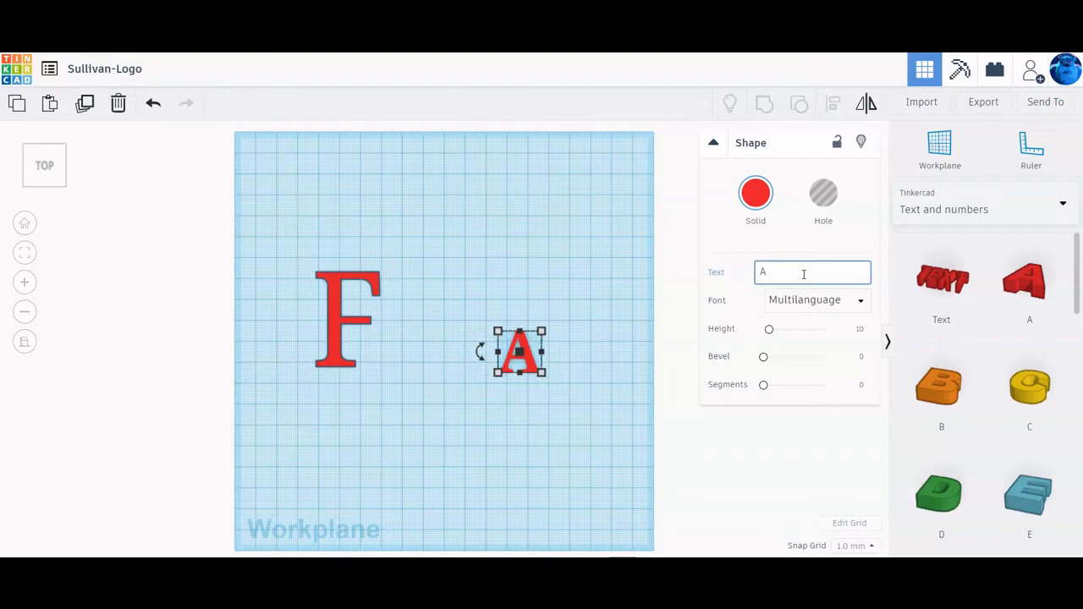
{"action": "left_click", "coordinate": [803, 279]}
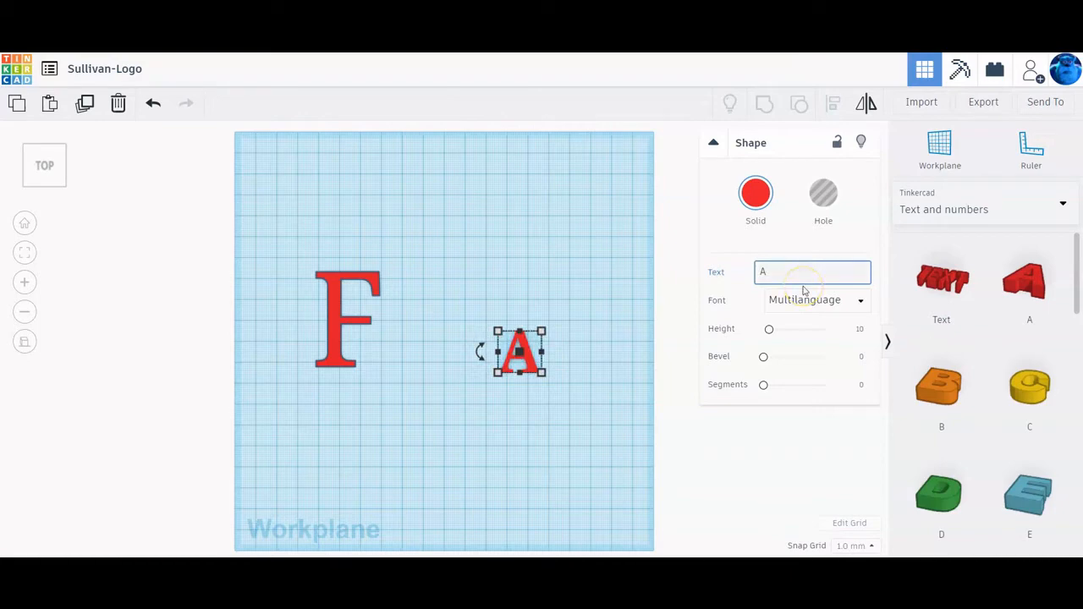
{"action": "type", "text": "a"}
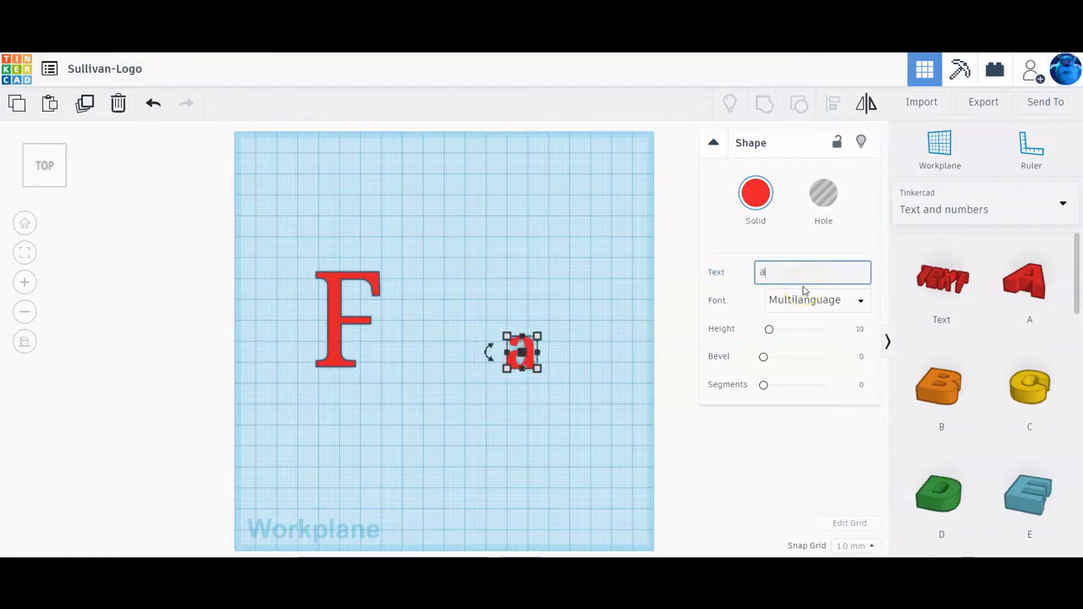
- Change the second letter to a capital A and set both its width and its front-to-back length to 20 mm
{"action": "type", "text": "A"}
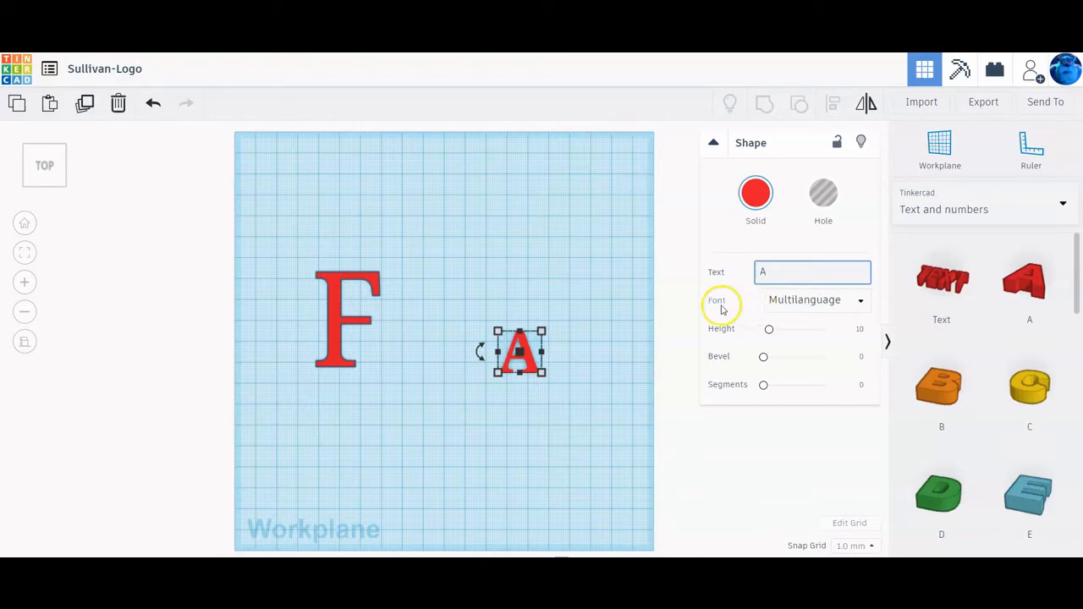
{"action": "left_click", "coordinate": [543, 374]}
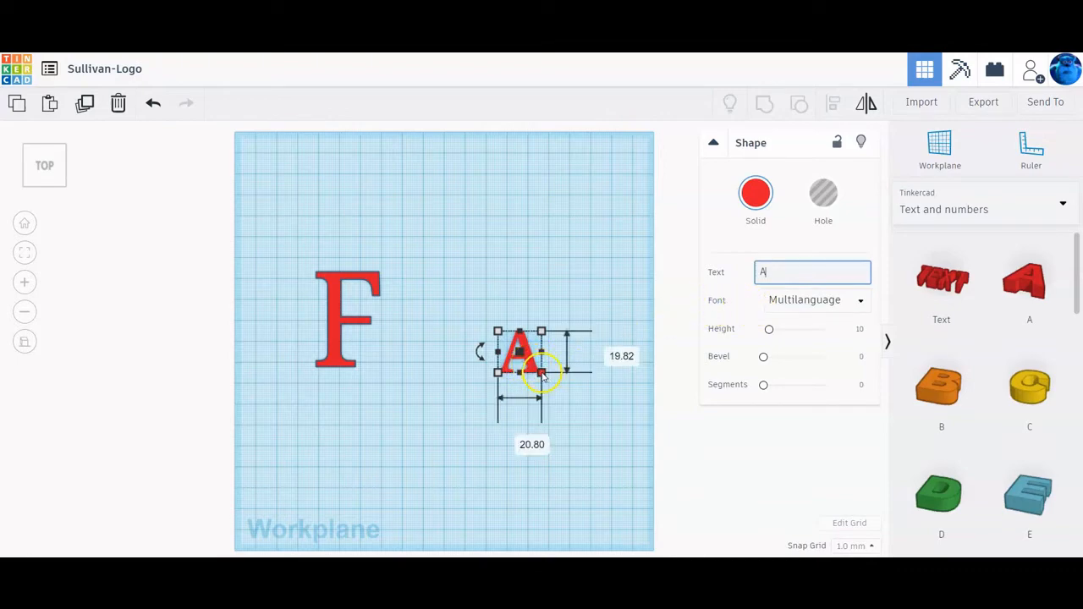
{"action": "left_click", "coordinate": [519, 438]}
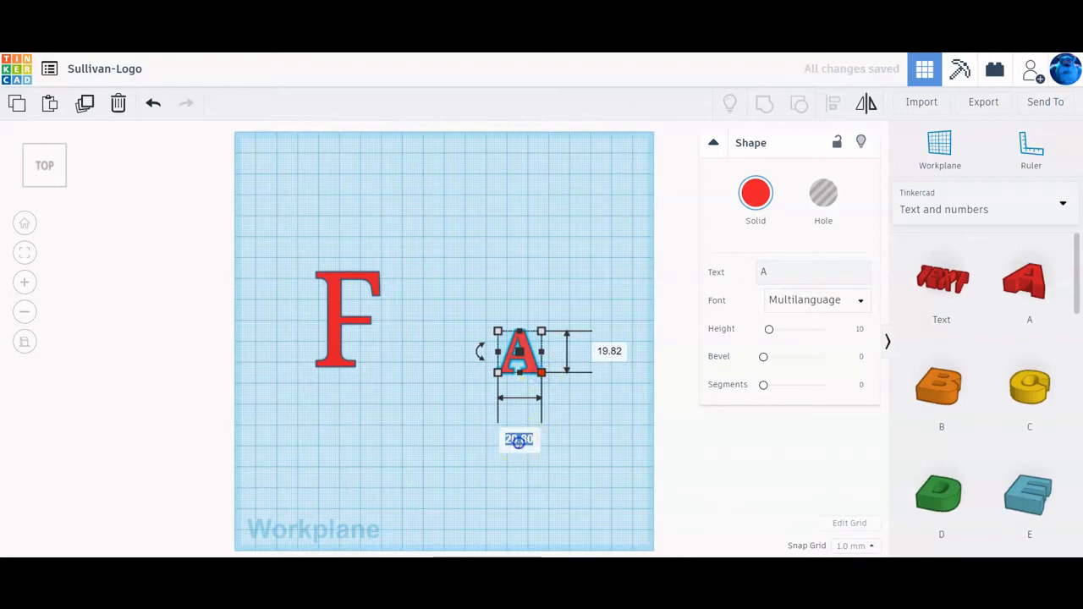
{"action": "type", "text": "20"}
{"action": "key", "text": "Return"}
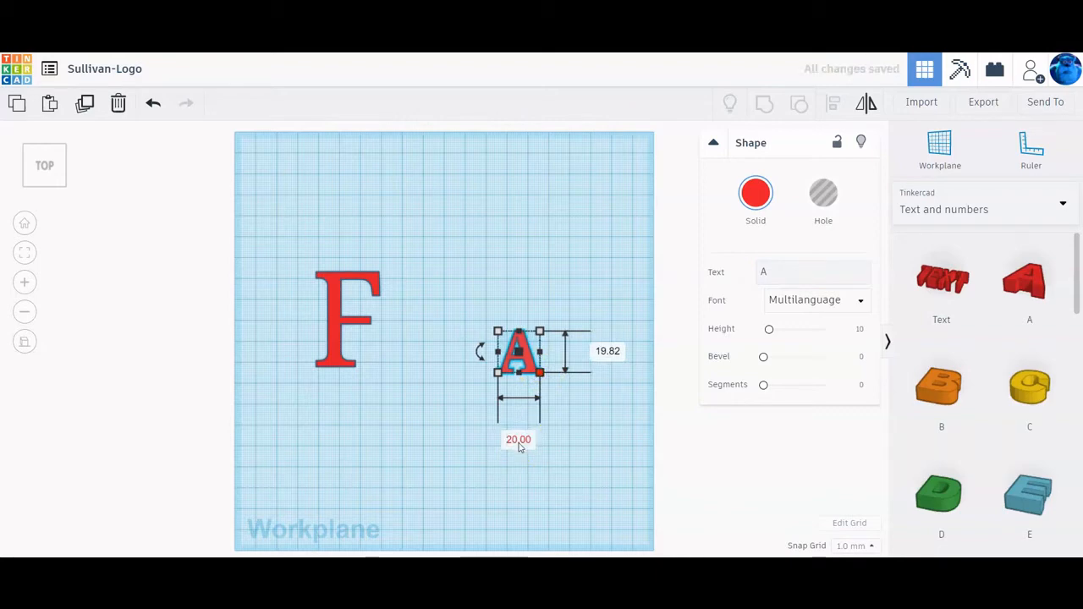
{"action": "left_click", "coordinate": [603, 350]}
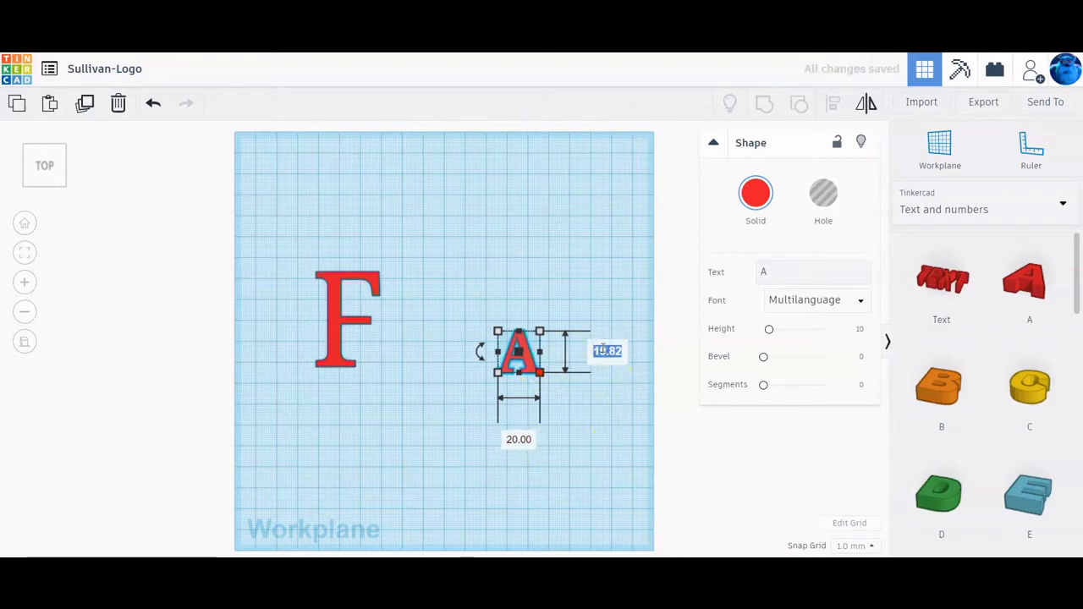
{"action": "type", "text": "20"}
{"action": "key", "text": "Return"}
{"action": "left_click", "coordinate": [604, 370]}
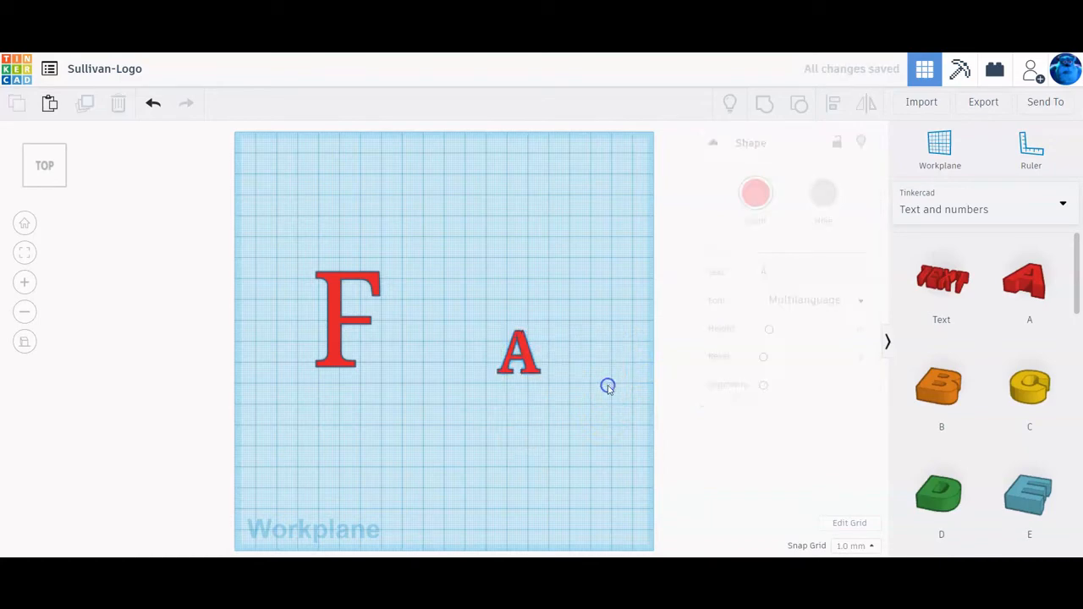
- Move the letter A about 67 mm toward the F and 17 mm back so it overlaps the F's middle arm
{"action": "left_click_drag", "start_coordinate": [529, 360], "coordinate": [392, 326]}
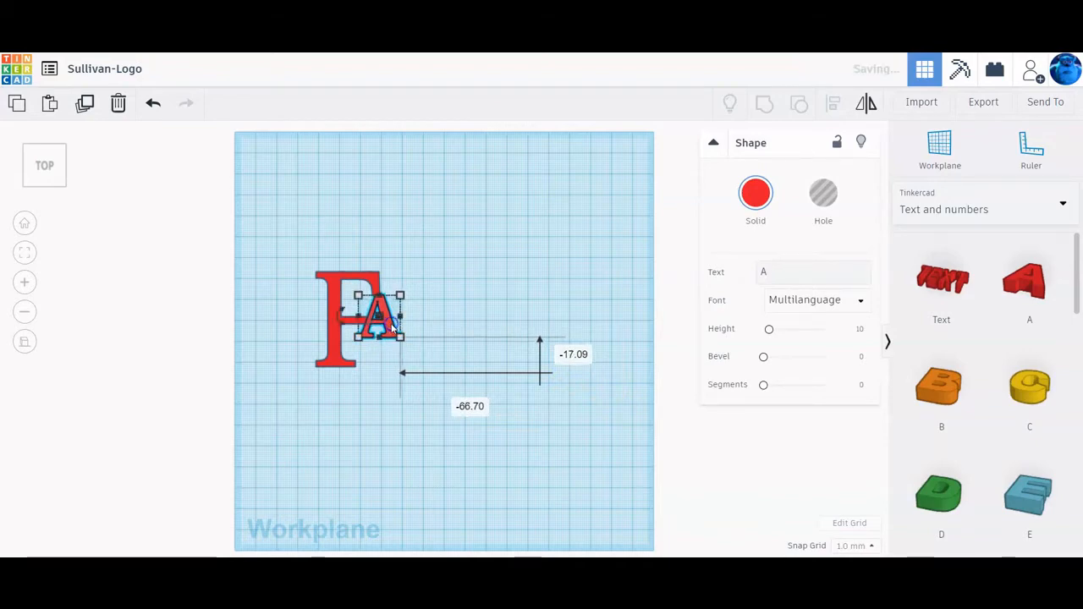
{"action": "left_click", "coordinate": [471, 350]}
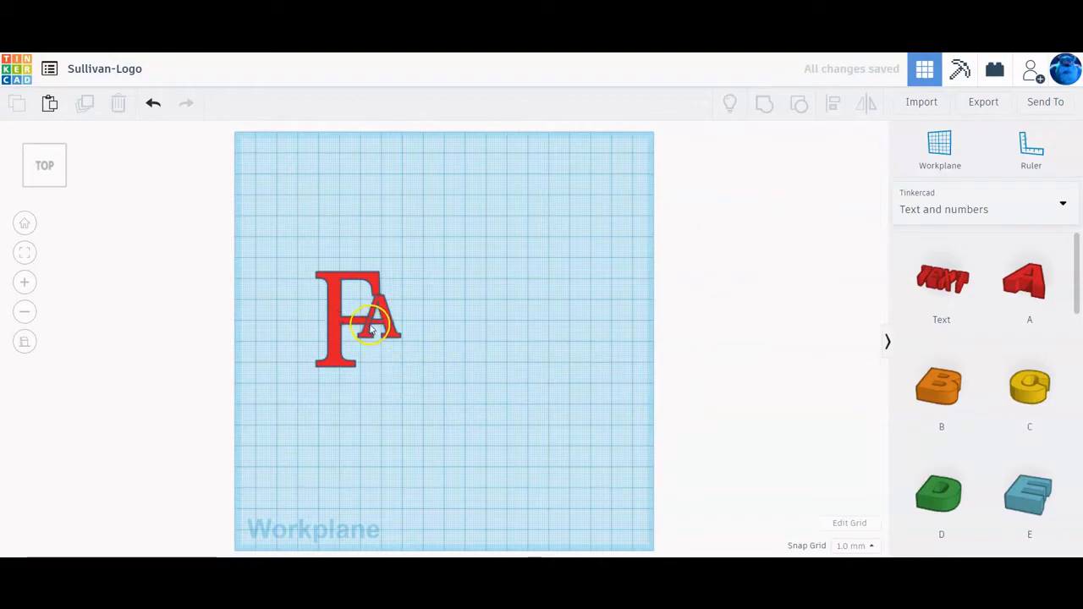
{"action": "scroll", "coordinate": [370, 326], "scroll_direction": "up", "scroll_amount": 6}
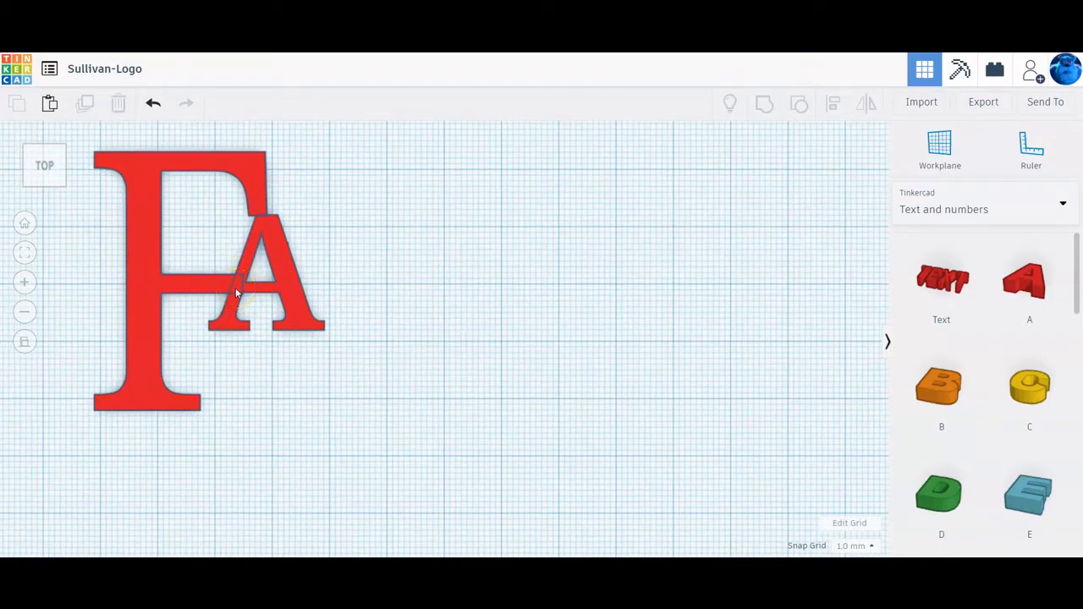
{"action": "scroll", "coordinate": [235, 291], "scroll_direction": "down", "scroll_amount": 5}
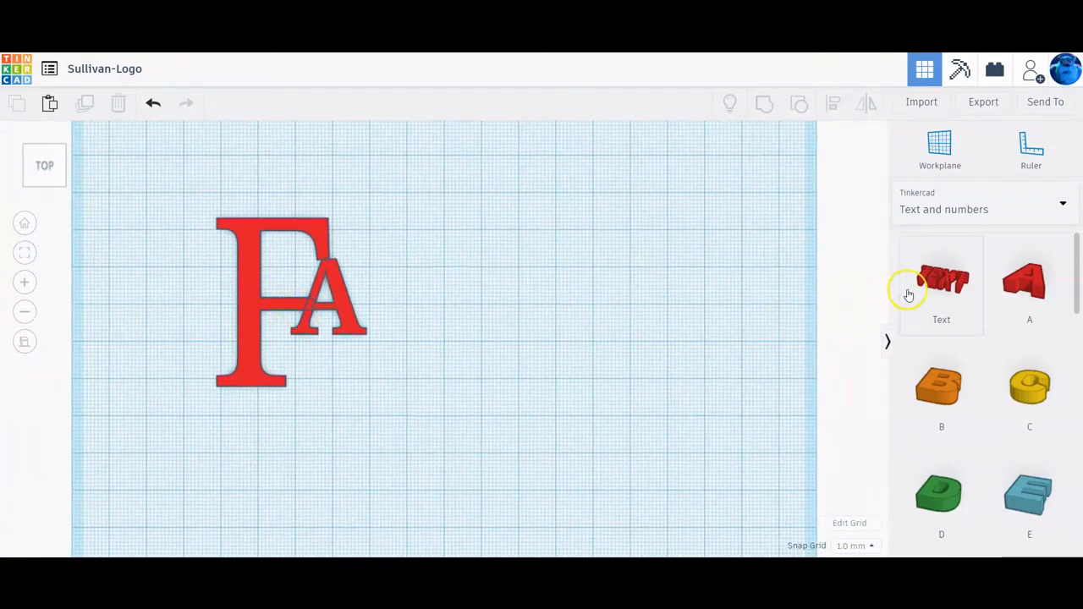
- Set the letter A's segments to 5
{"action": "left_click", "coordinate": [346, 314]}
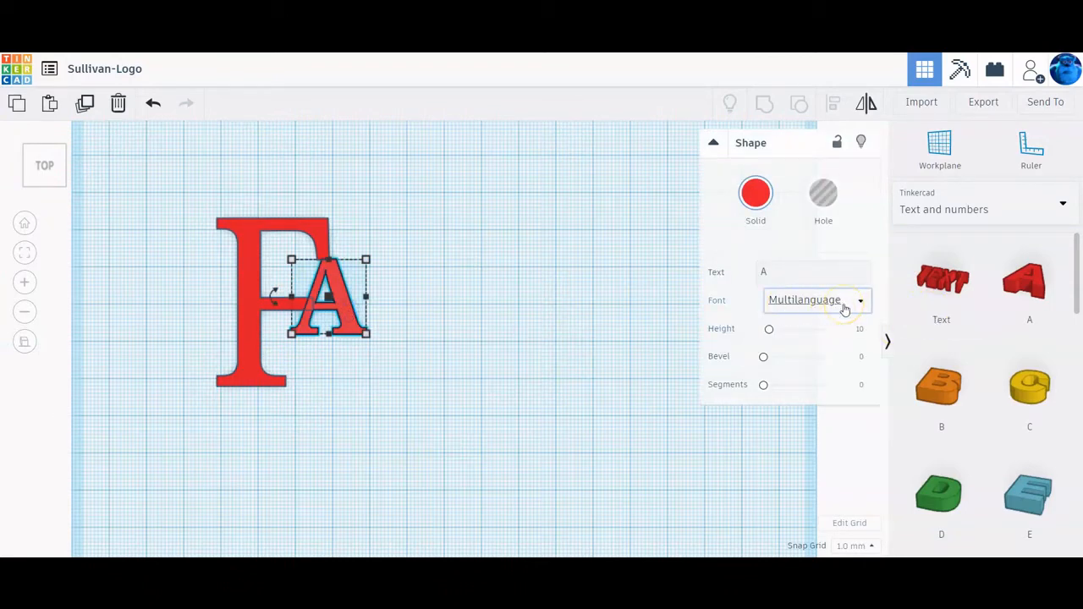
{"action": "left_click_drag", "start_coordinate": [761, 386], "coordinate": [823, 385]}
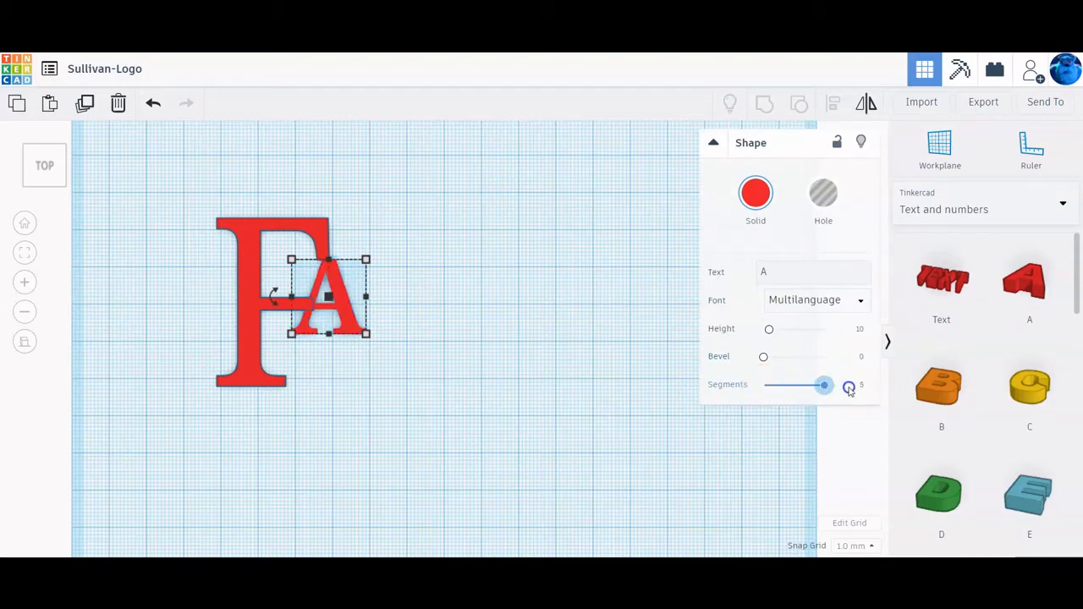
{"action": "left_click", "coordinate": [587, 357]}
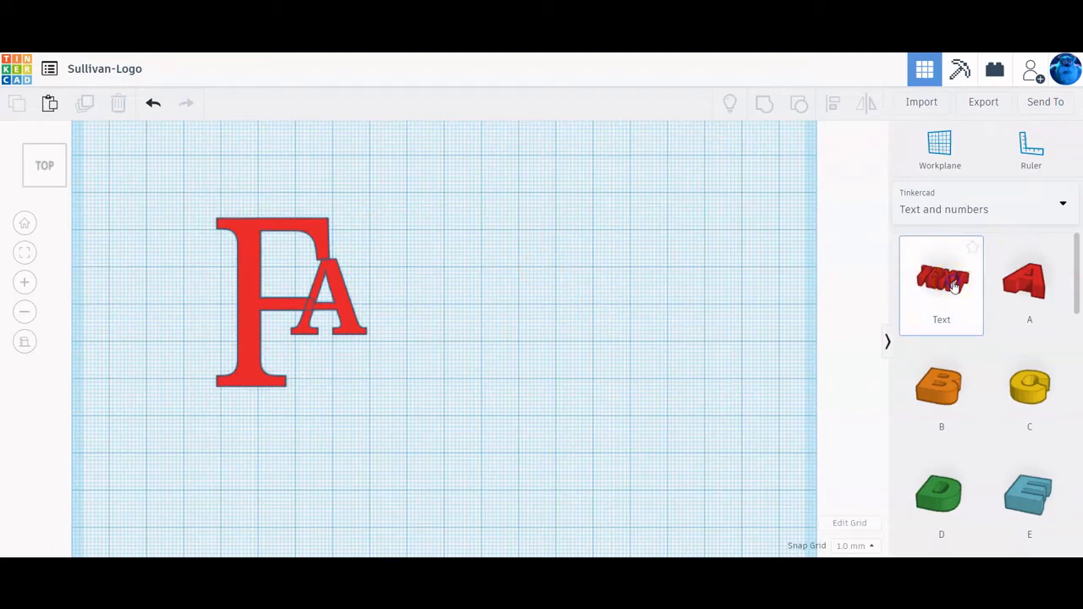
- Add a third Text shape beside the A, on its right, with a capital B as its wording
{"action": "left_click_drag", "start_coordinate": [941, 296], "coordinate": [558, 294]}
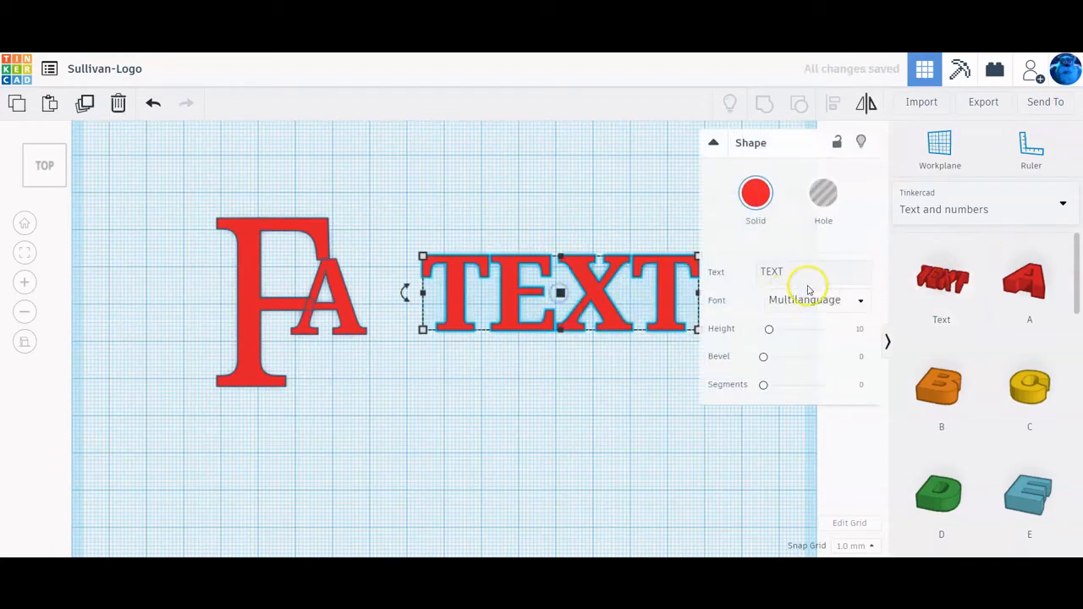
{"action": "left_click", "coordinate": [827, 273]}
{"action": "key", "text": "BackSpace"}
{"action": "key", "text": "BackSpace"}
{"action": "key", "text": "BackSpace"}
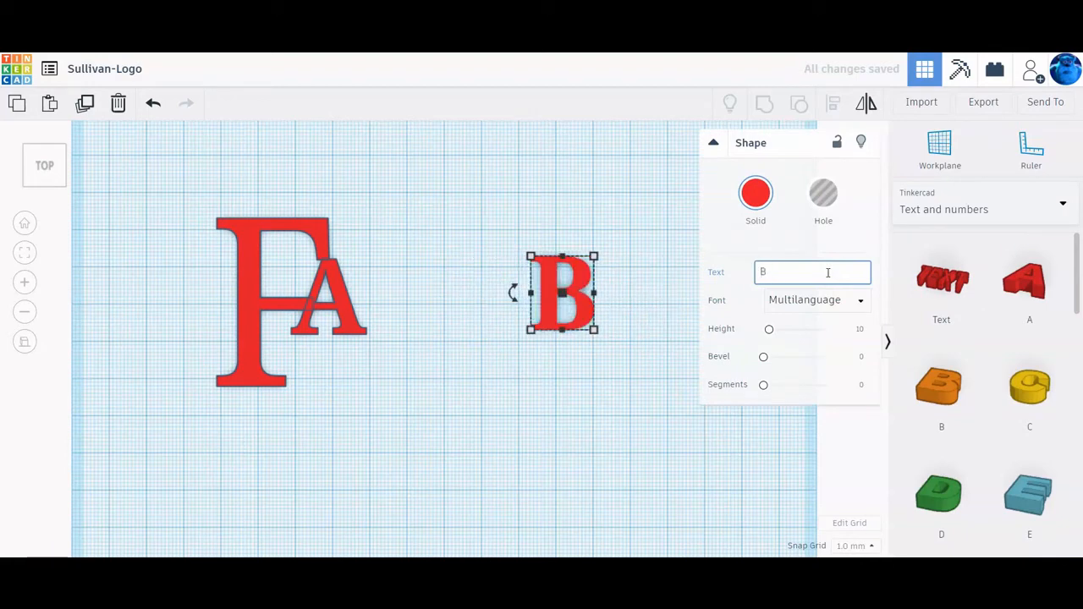
- Set both the width and the front-to-back length of the letter B to 20 mm
{"action": "left_click", "coordinate": [648, 372]}
{"action": "left_click", "coordinate": [583, 307]}
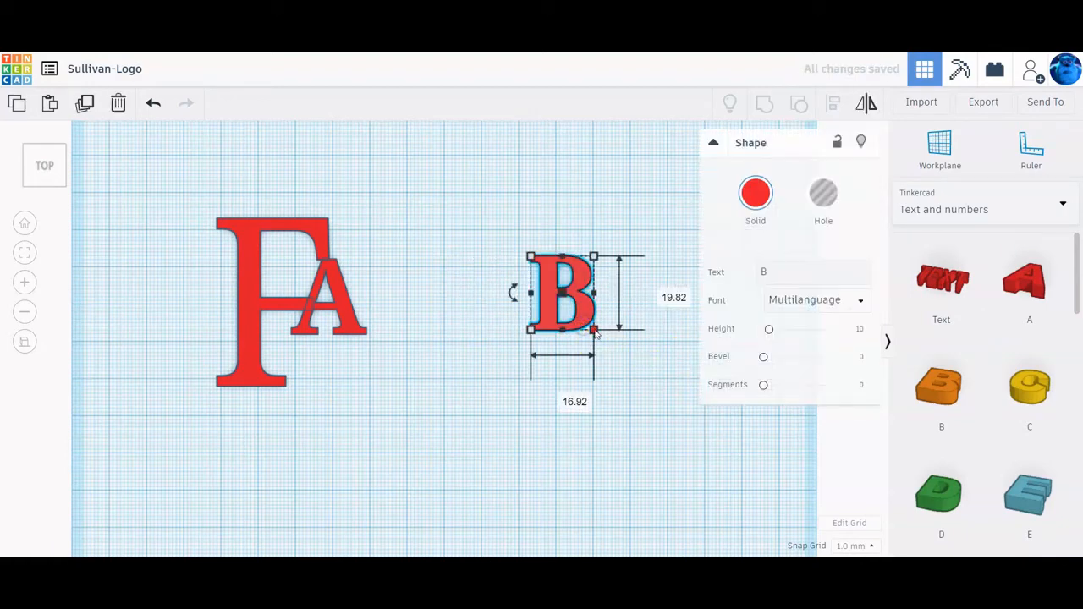
{"action": "left_click", "coordinate": [574, 401]}
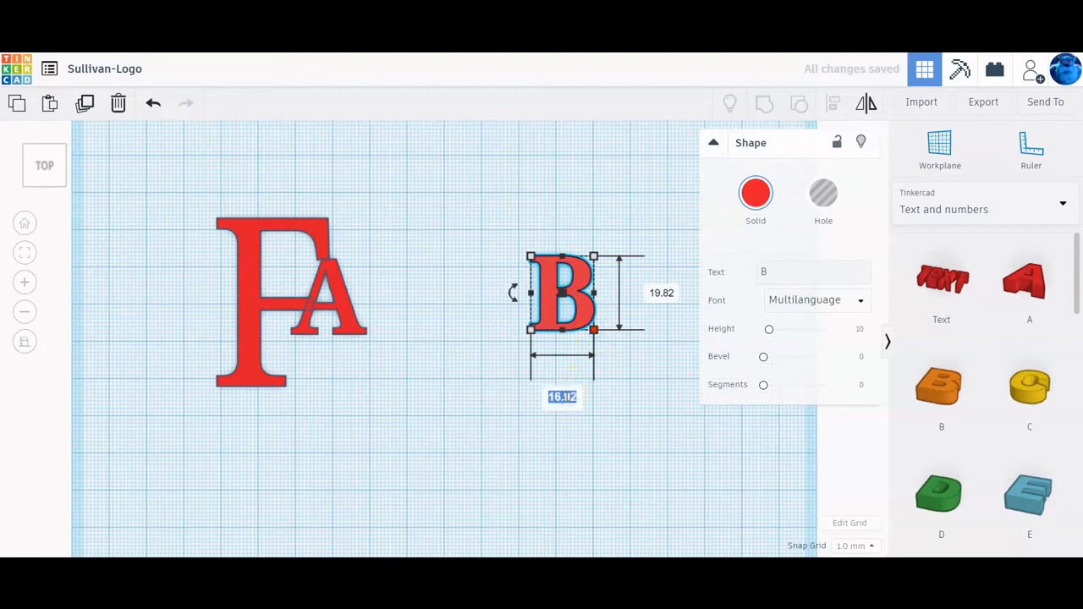
{"action": "type", "text": "20"}
{"action": "key", "text": "Return"}
{"action": "left_click", "coordinate": [656, 305]}
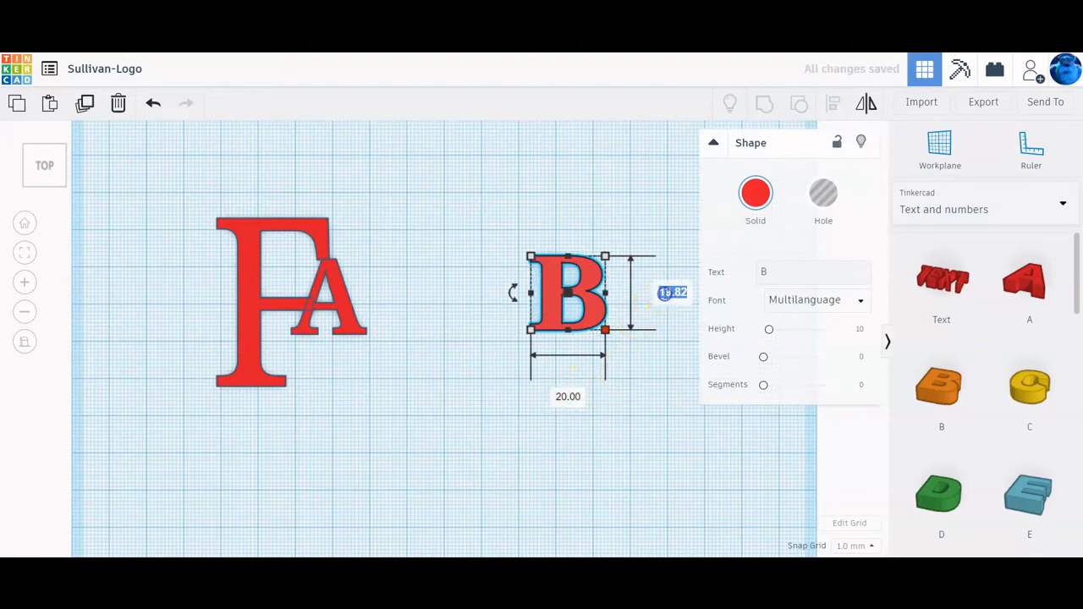
{"action": "type", "text": "20"}
{"action": "key", "text": "Return"}
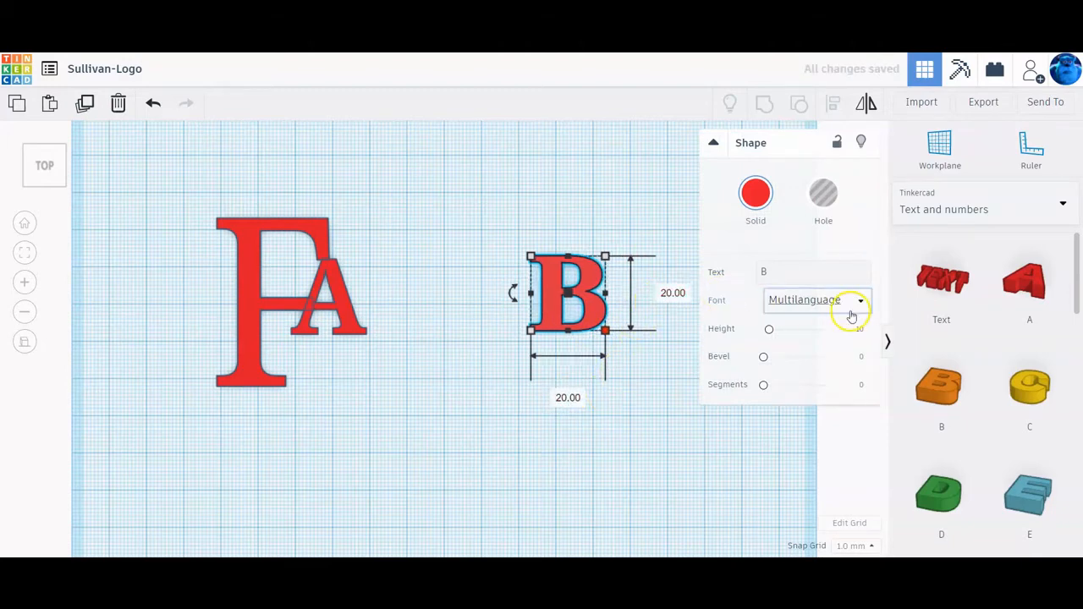
- Set the letter B's segments to 5 and move it about 50 mm toward the A so the two letters overlap
{"action": "left_click_drag", "start_coordinate": [764, 385], "coordinate": [825, 385]}
{"action": "left_click_drag", "start_coordinate": [592, 310], "coordinate": [403, 312]}
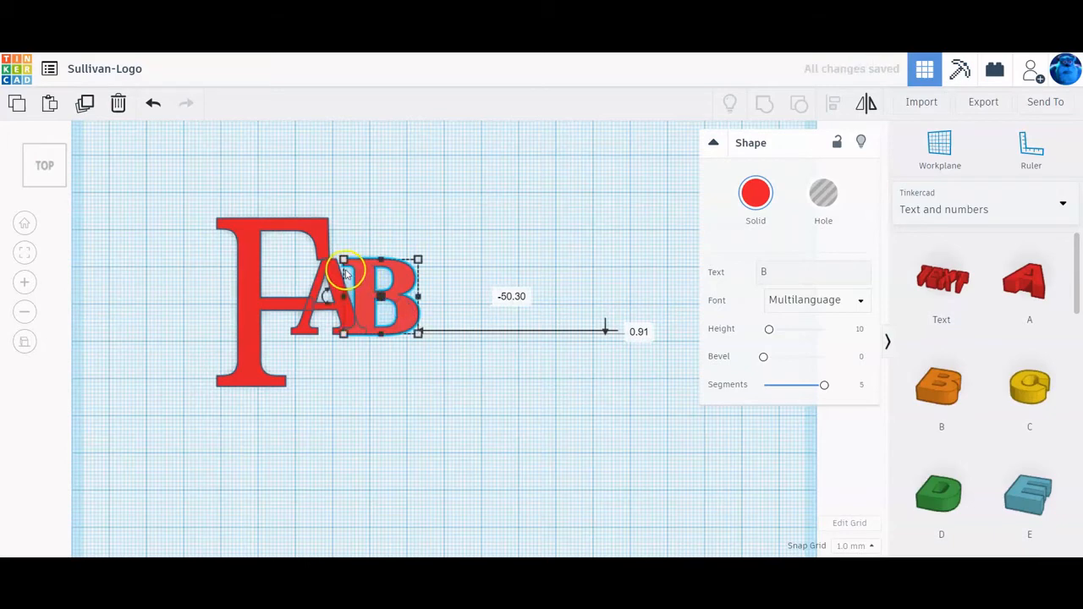
{"action": "left_click", "coordinate": [406, 232]}
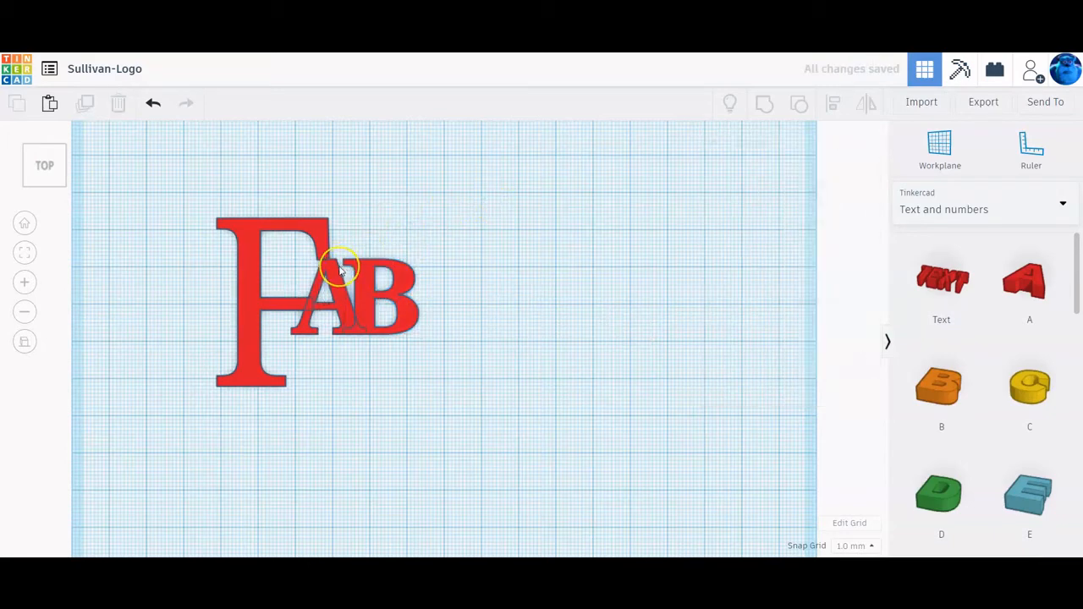
{"action": "scroll", "coordinate": [339, 265], "scroll_direction": "up", "scroll_amount": 4}
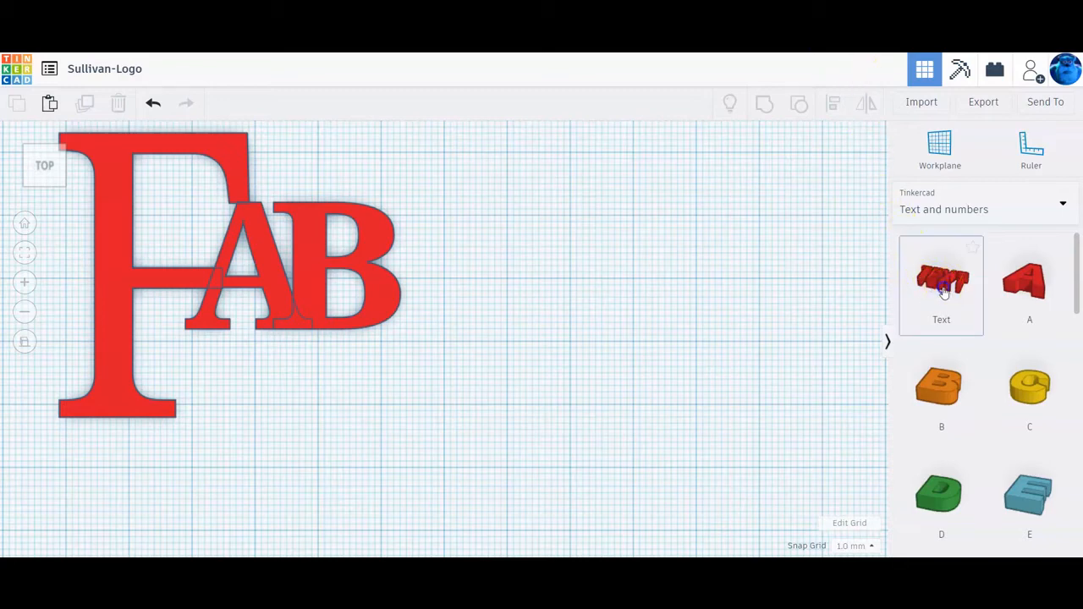
- Add another Text shape beside the B, on its right, with EDU as its wording
{"action": "left_click_drag", "start_coordinate": [941, 288], "coordinate": [638, 259]}
{"action": "left_click", "coordinate": [782, 273]}
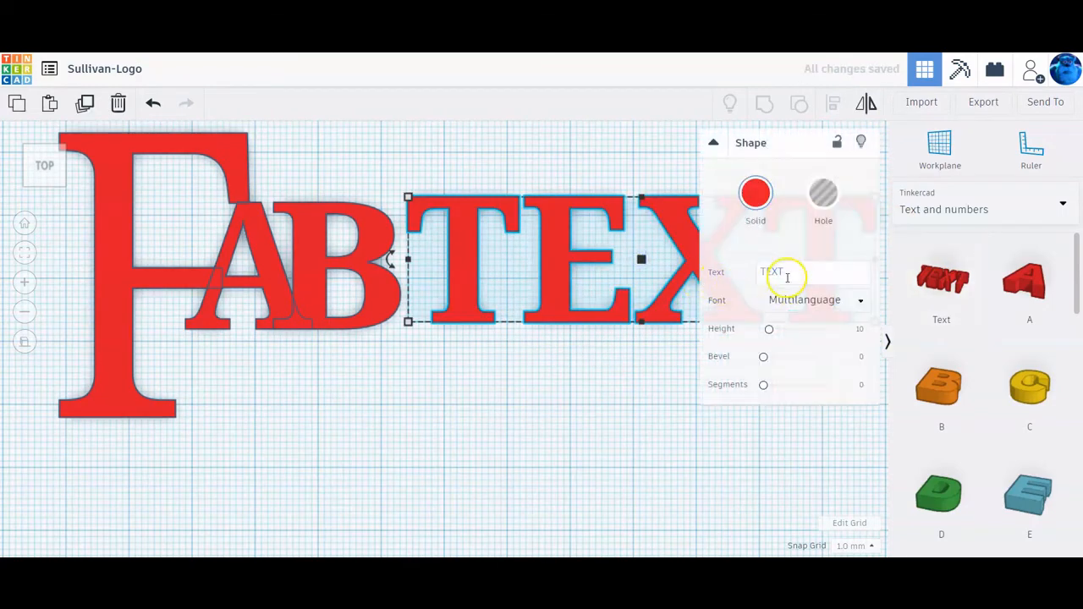
{"action": "key", "text": "BackSpace"}
{"action": "key", "text": "BackSpace"}
{"action": "key", "text": "BackSpace"}
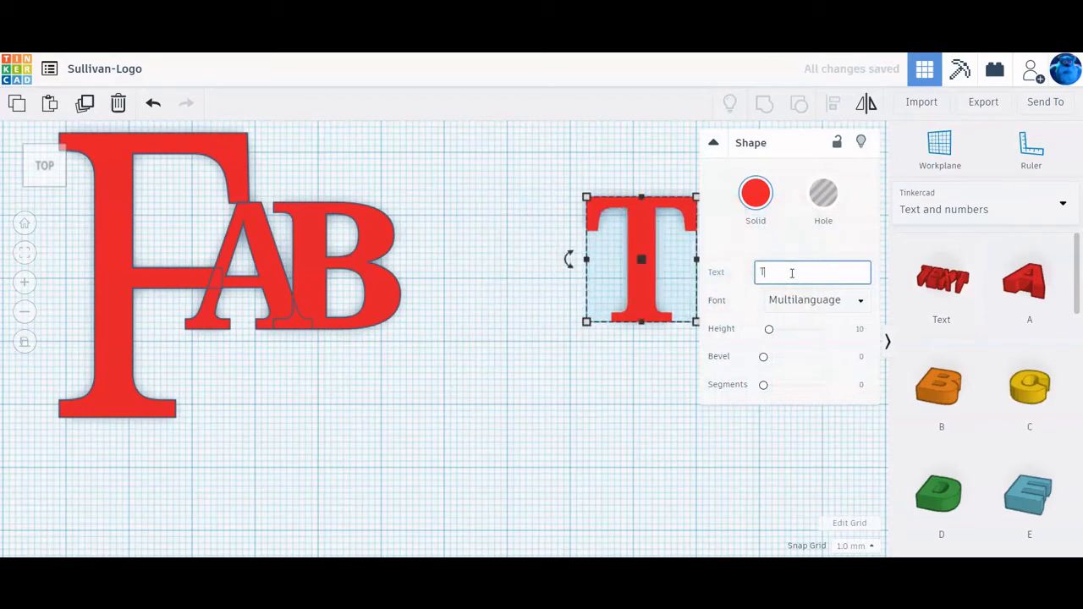
{"action": "type", "text": "d"}
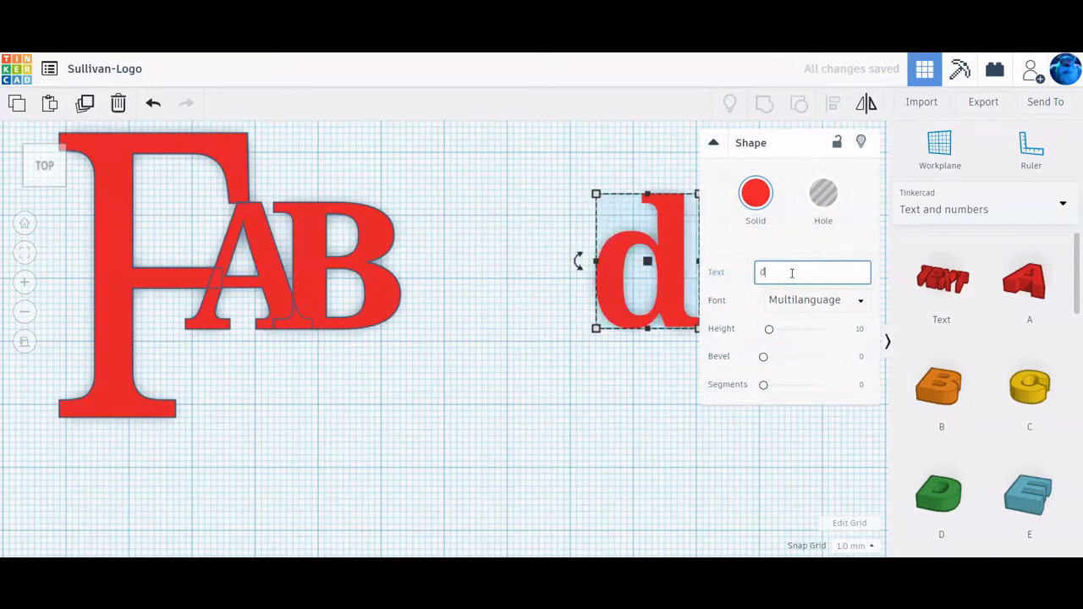
{"action": "key", "text": "BackSpace"}
{"action": "type", "text": "ed"}
{"action": "key", "text": "BackSpace"}
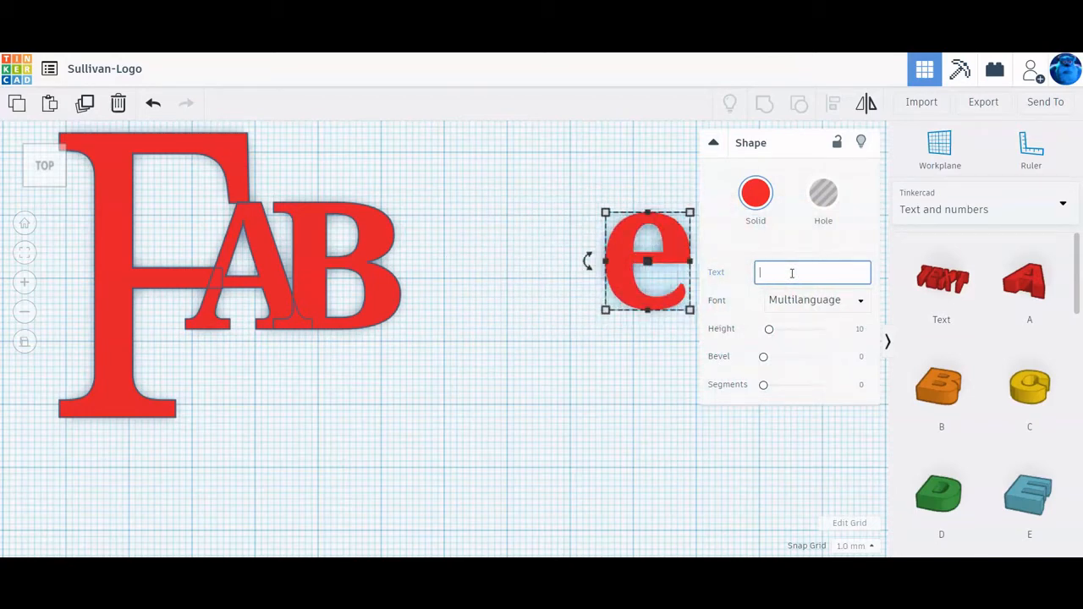
{"action": "type", "text": "EDU"}
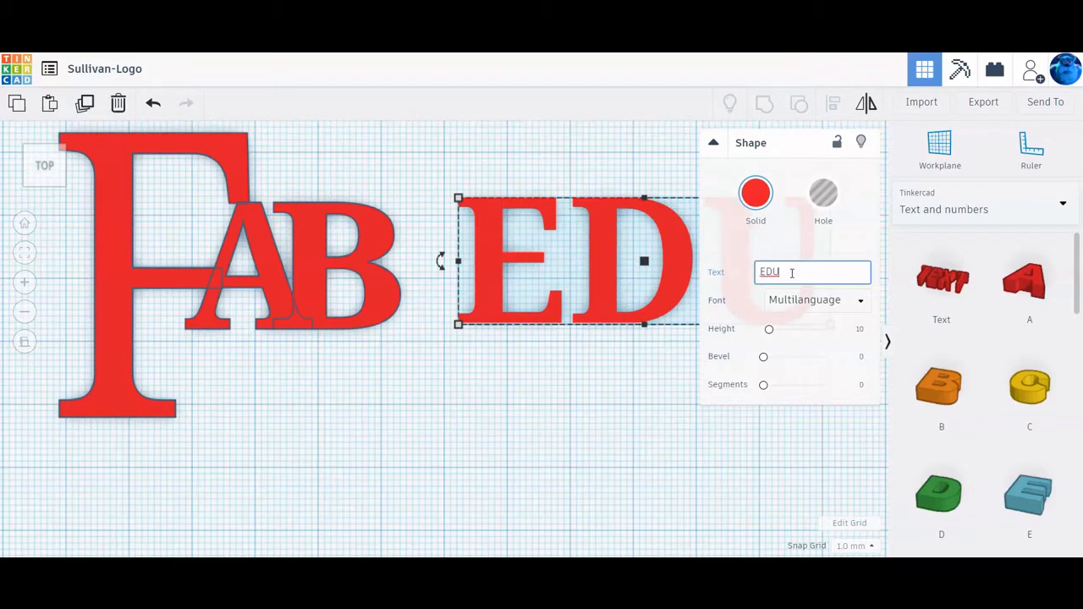
- Set the EDU text to the Sans font and move it about 16 mm toward the B so it sits right beside that letter
{"action": "left_click", "coordinate": [814, 300]}
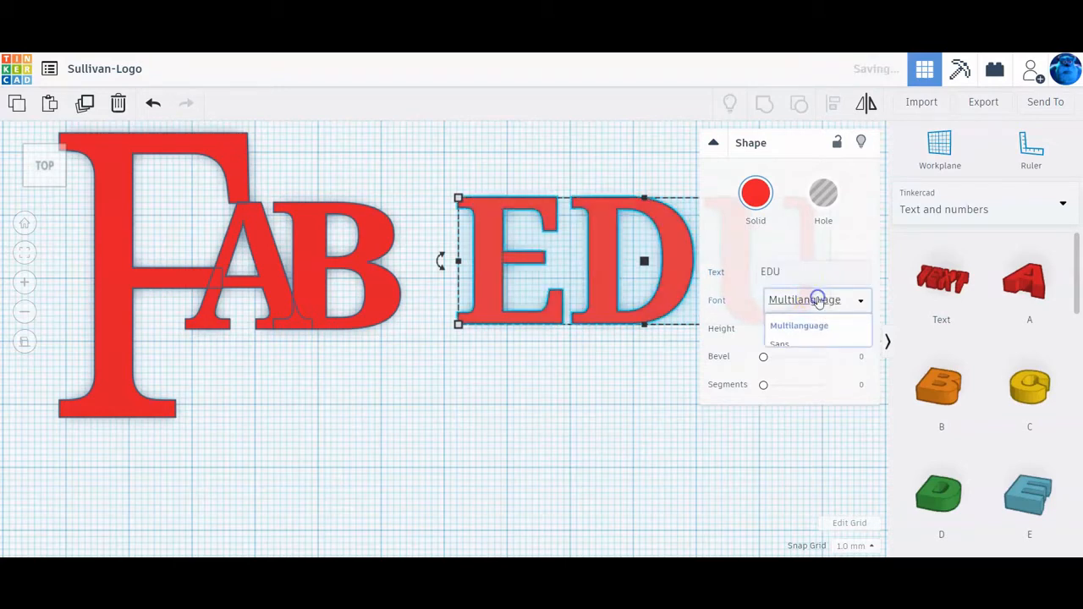
{"action": "left_click", "coordinate": [794, 347]}
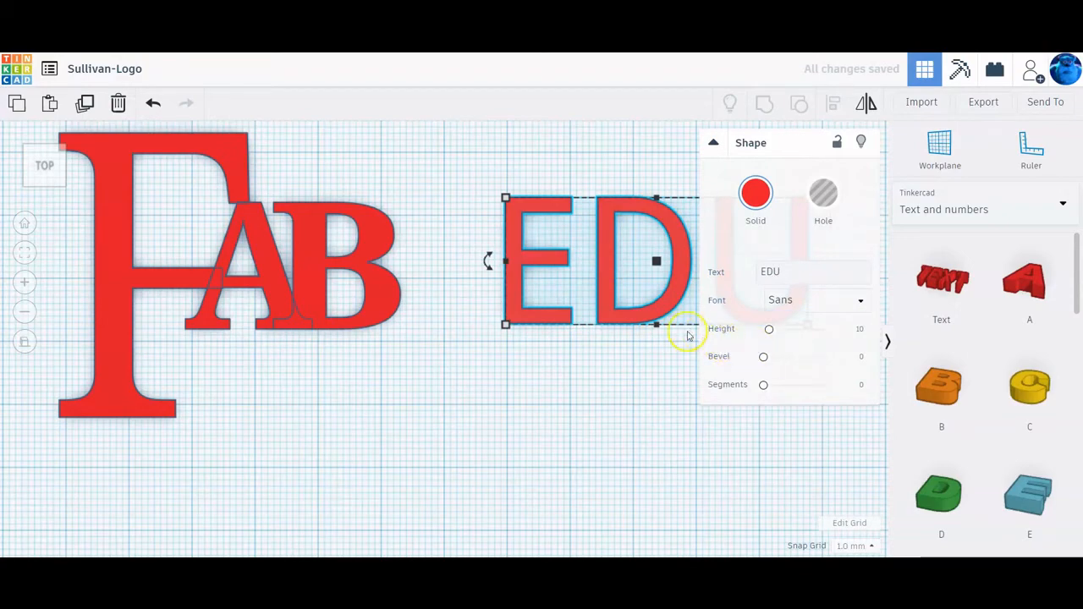
{"action": "left_click_drag", "start_coordinate": [606, 322], "coordinate": [509, 318]}
{"action": "scroll", "coordinate": [522, 335], "scroll_direction": "down", "scroll_amount": 5}
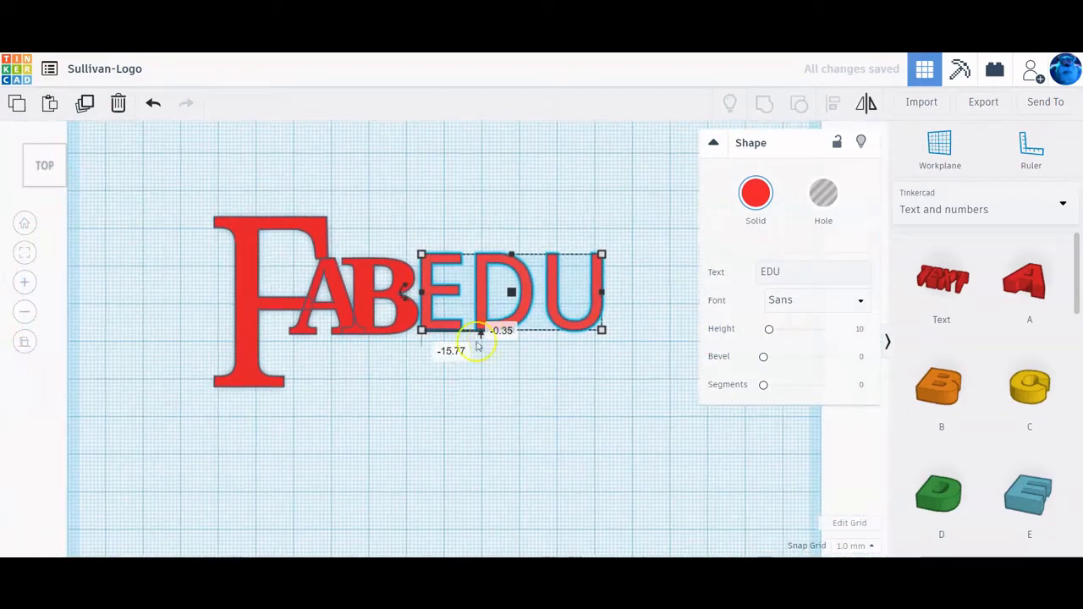
- Set the EDU text's width to 47 mm and its front-to-back length to 20 mm
{"action": "left_click", "coordinate": [511, 399]}
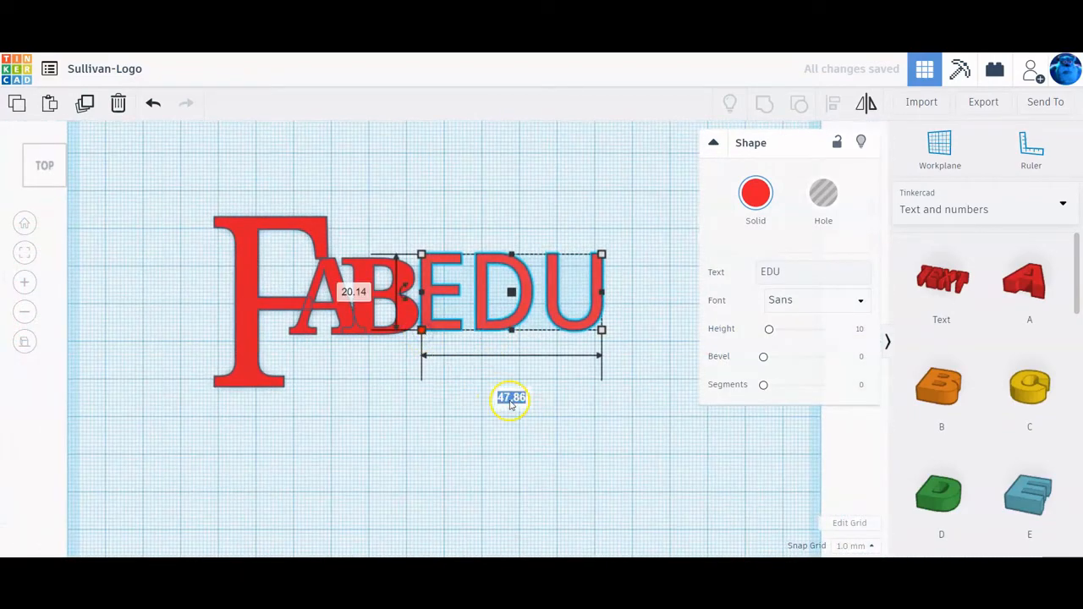
{"action": "key", "text": "BackSpace"}
{"action": "type", "text": "47"}
{"action": "key", "text": "Return"}
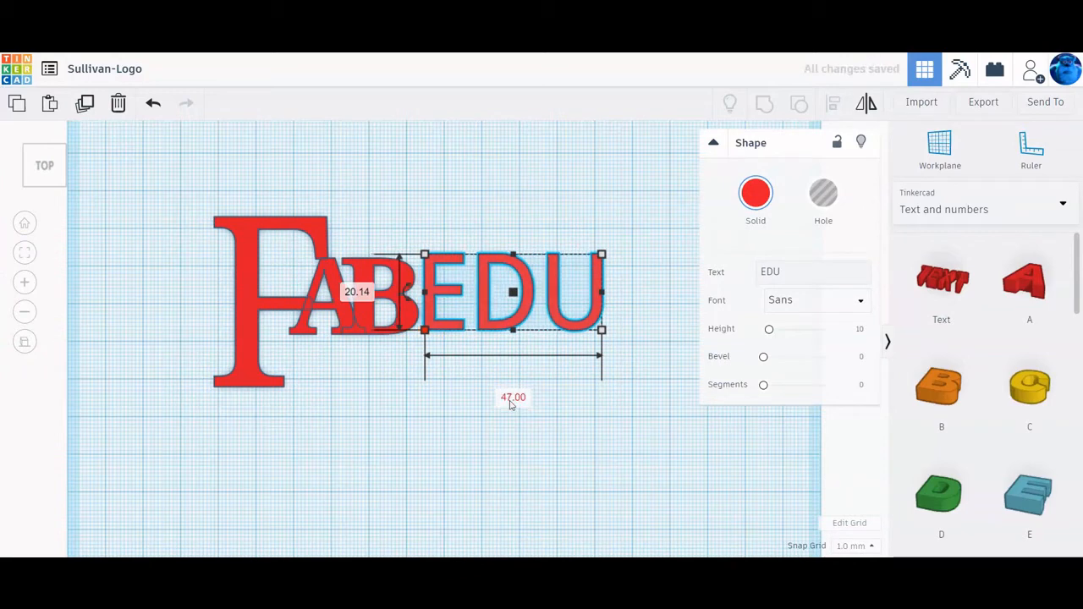
{"action": "left_click", "coordinate": [357, 291]}
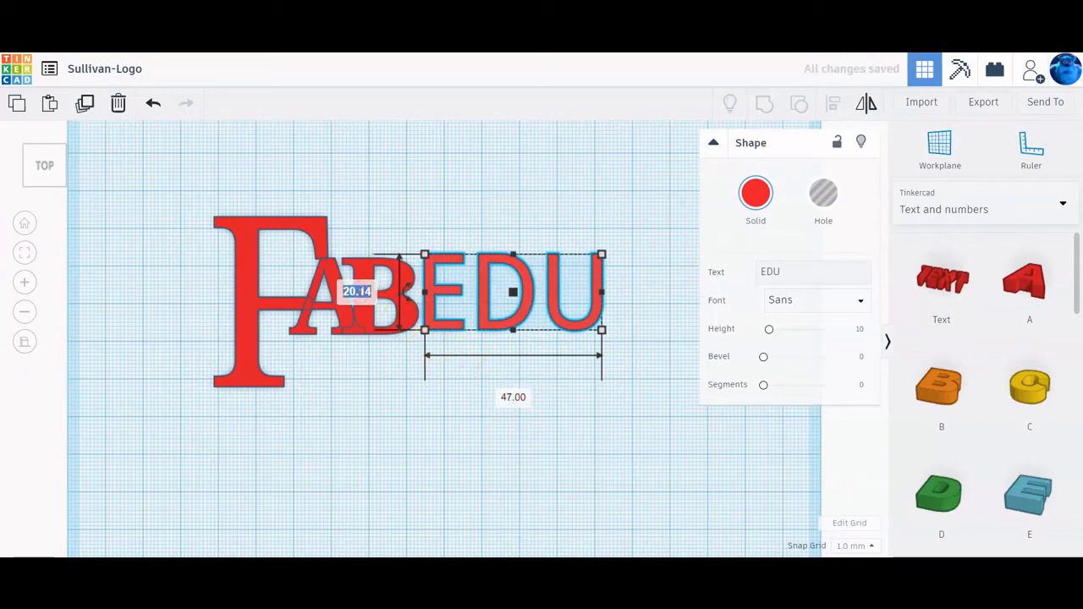
{"action": "type", "text": "20"}
{"action": "key", "text": "Return"}
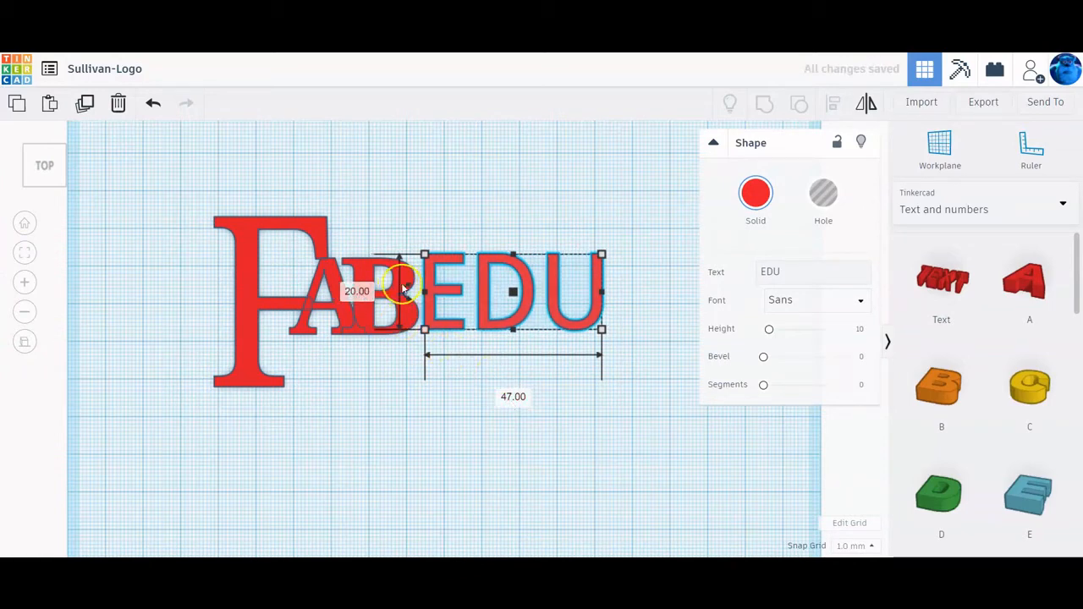
{"action": "scroll", "coordinate": [433, 298], "scroll_direction": "up", "scroll_amount": 1}
{"action": "scroll", "coordinate": [433, 298], "scroll_direction": "up", "scroll_amount": 2}
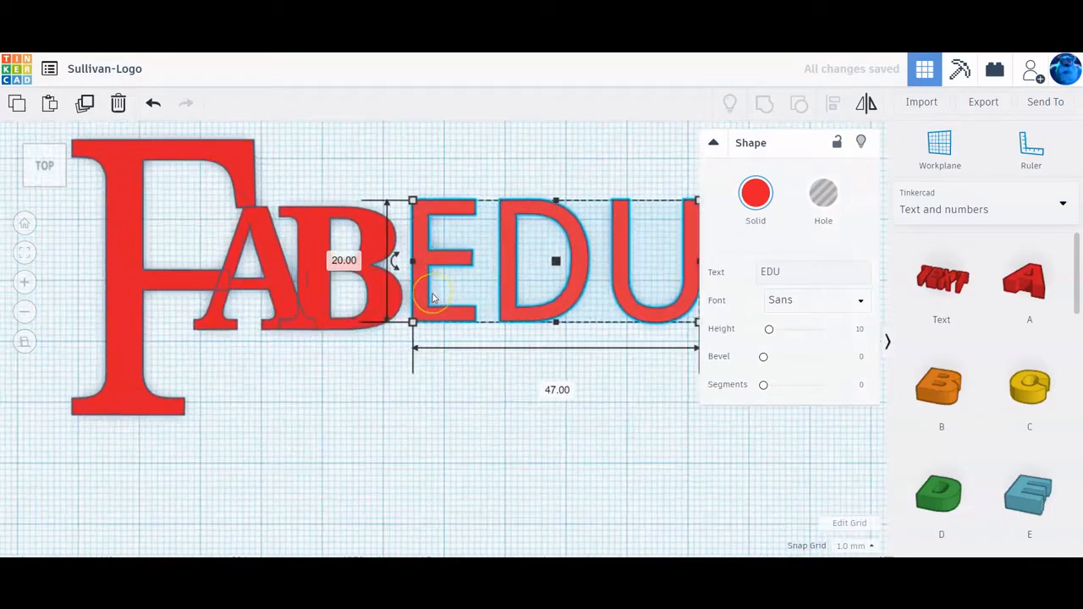
- Set the EDU text's segments to 5 and move it about 1.9 mm toward the B and 1.1 mm forward so they touch
{"action": "left_click_drag", "start_coordinate": [763, 385], "coordinate": [863, 386]}
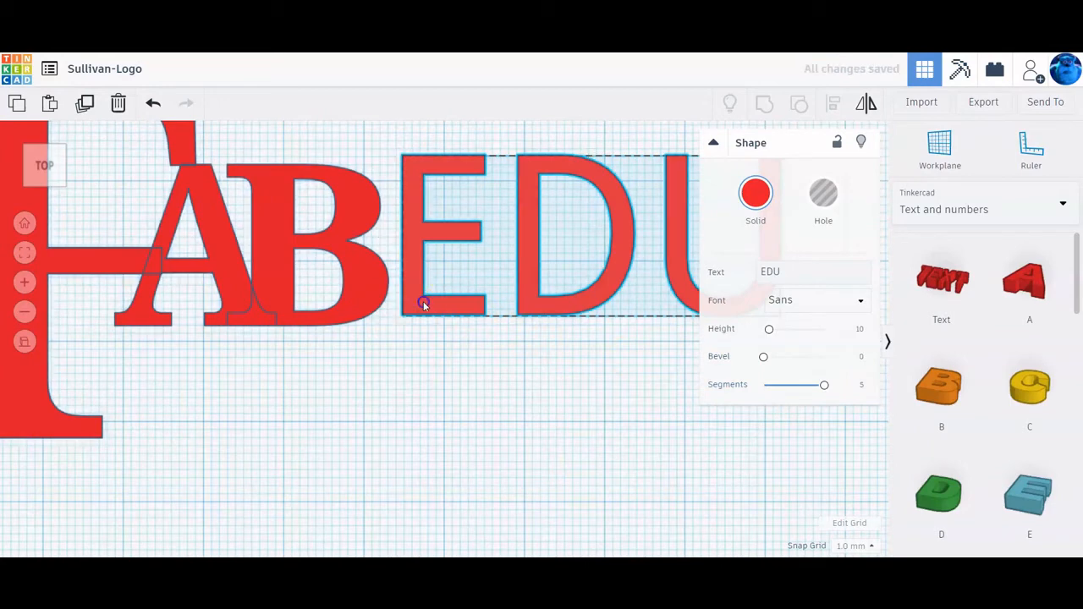
{"action": "mouse_move", "coordinate": [423, 306]}
{"action": "left_mouse_down"}
{"action": "mouse_move", "coordinate": [402, 315]}
{"action": "mouse_move", "coordinate": [413, 314]}
{"action": "left_mouse_up"}
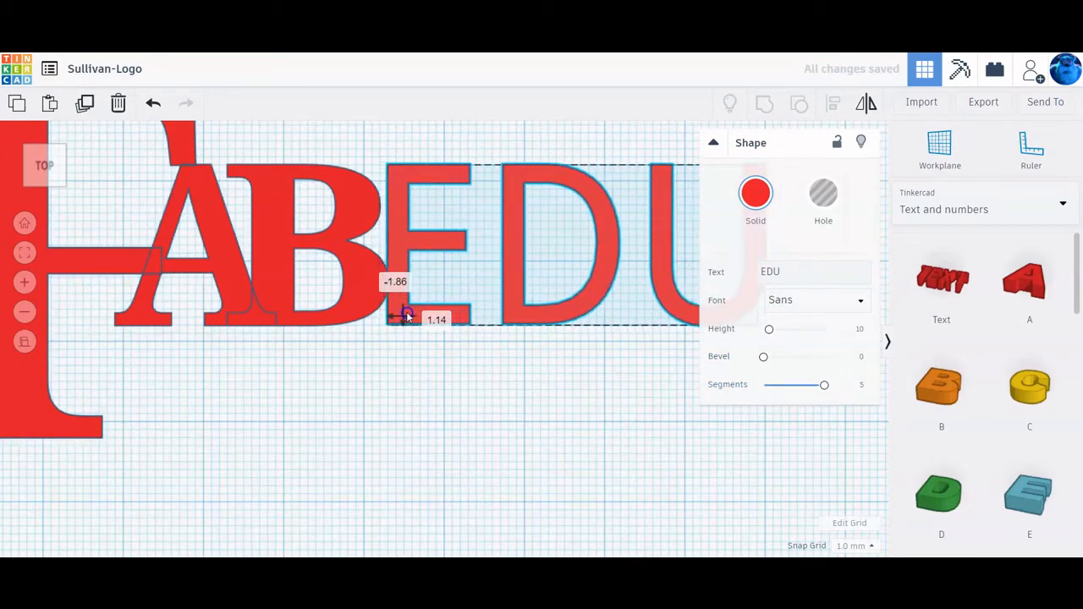
{"action": "left_click", "coordinate": [377, 409]}
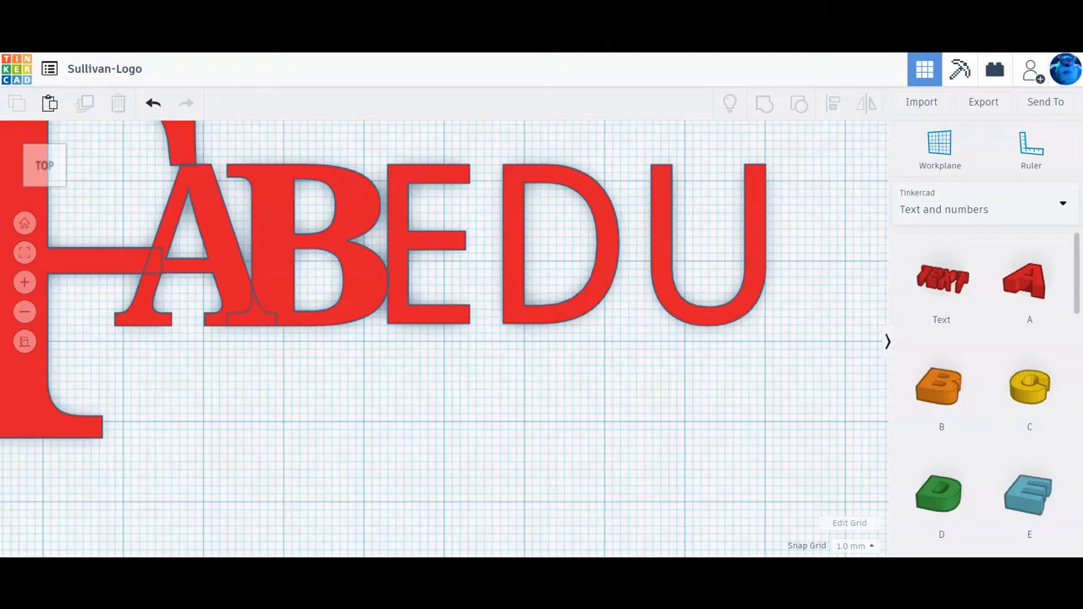
- Add a Tube from the Basic Shapes collection in front of the lettering and set its bevel segments to 10
{"action": "scroll", "coordinate": [652, 288], "scroll_direction": "down", "scroll_amount": 2}
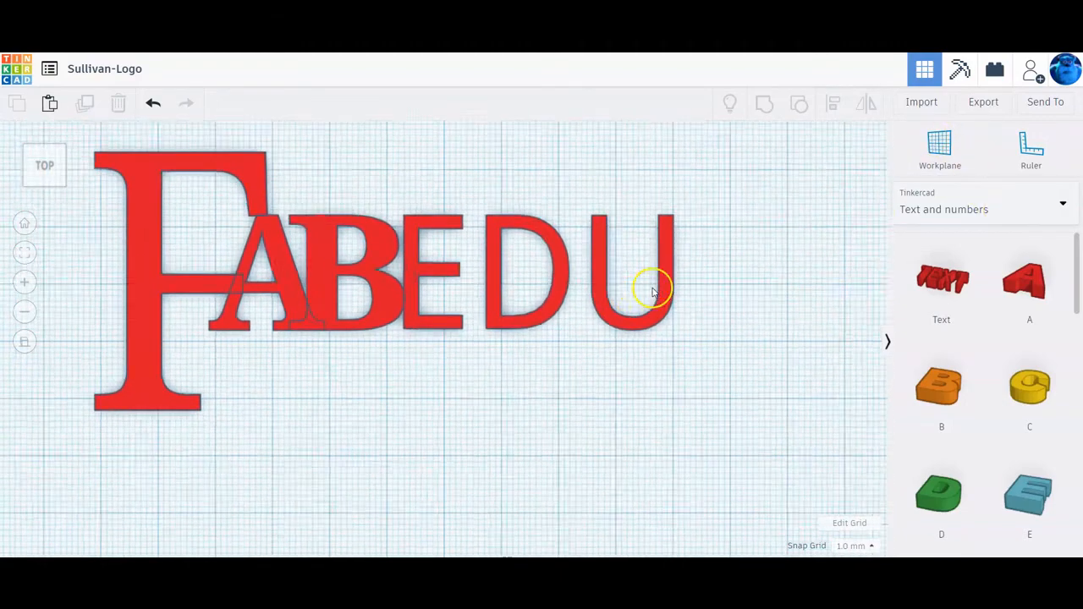
{"action": "scroll", "coordinate": [648, 288], "scroll_direction": "down", "scroll_amount": 3}
{"action": "left_click", "coordinate": [984, 203]}
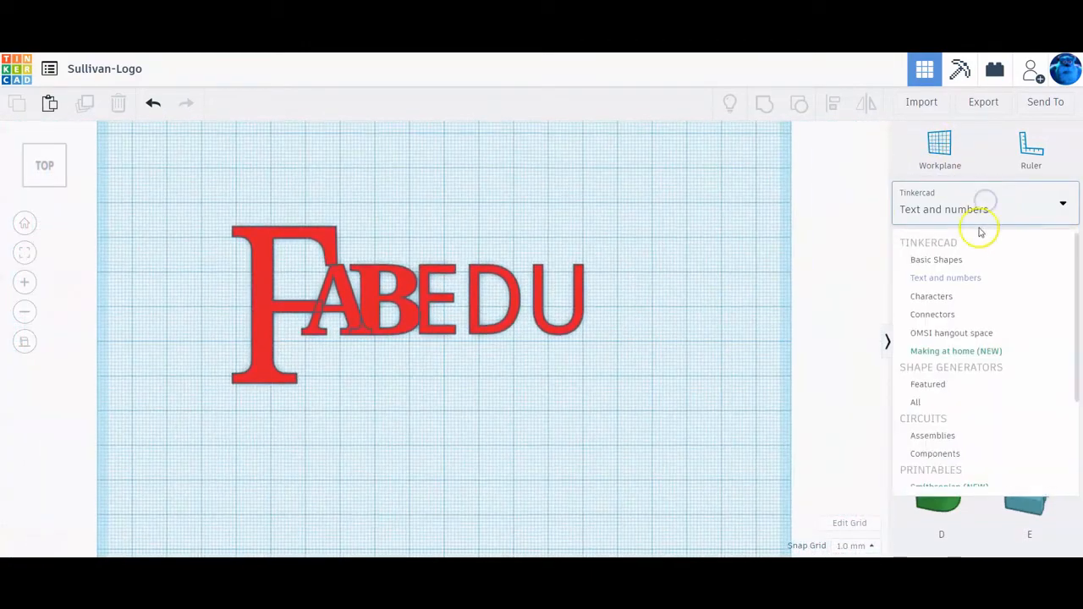
{"action": "left_click", "coordinate": [944, 260]}
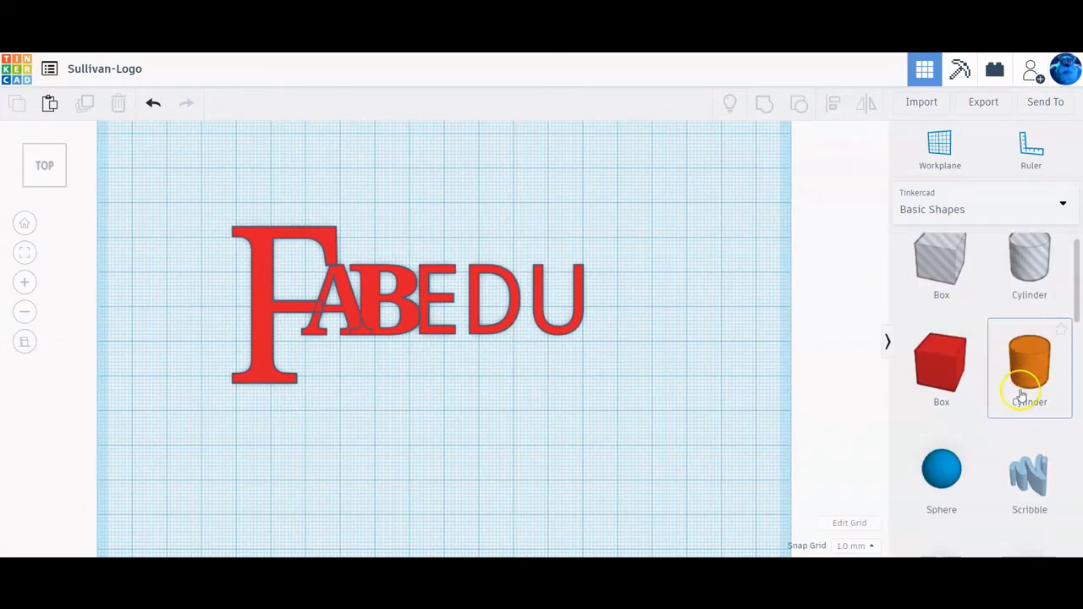
{"action": "scroll", "coordinate": [1027, 390], "scroll_direction": "down", "scroll_amount": 3}
{"action": "scroll", "coordinate": [1019, 395], "scroll_direction": "down", "scroll_amount": 7}
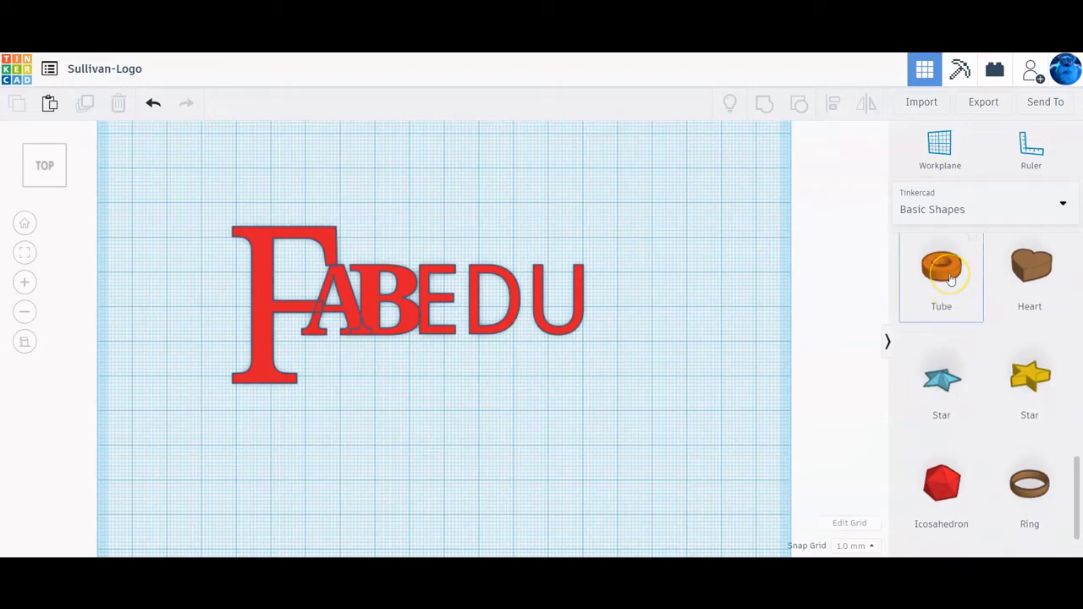
{"action": "left_click_drag", "start_coordinate": [951, 279], "coordinate": [389, 452]}
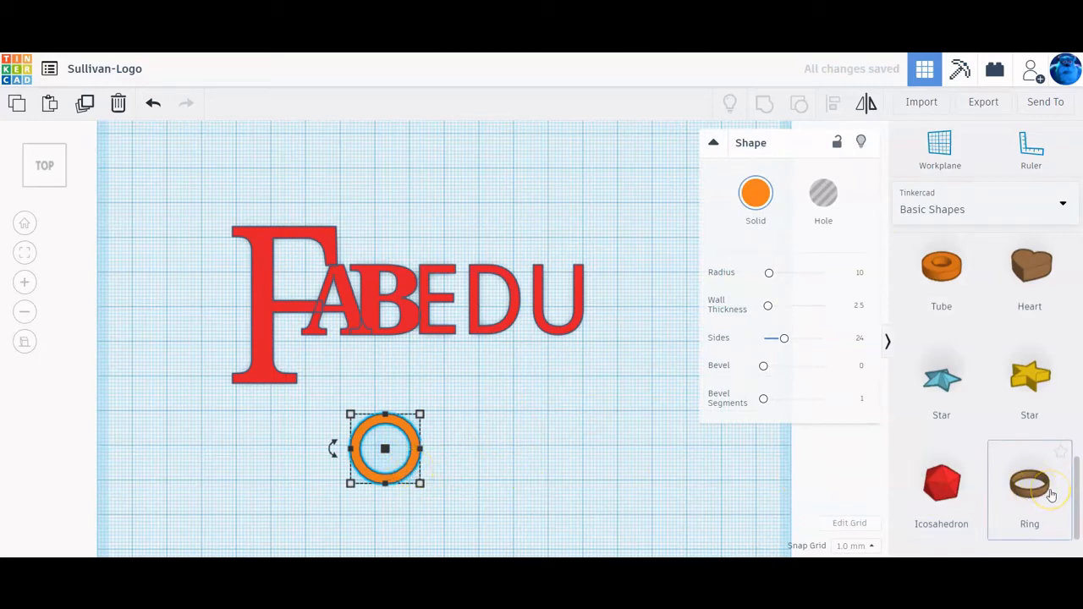
{"action": "left_click", "coordinate": [413, 476]}
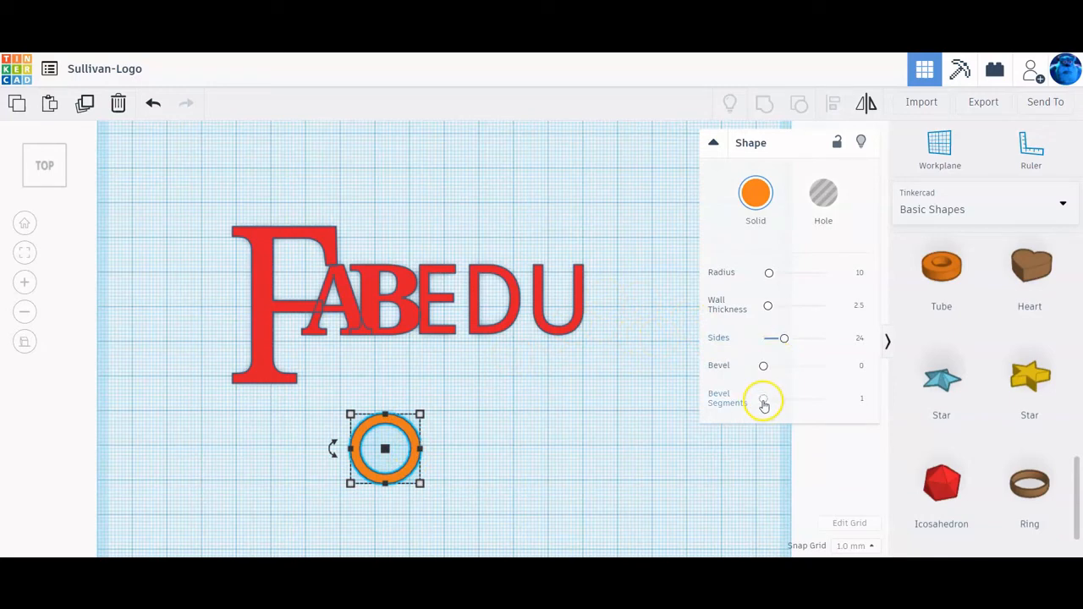
{"action": "left_click_drag", "start_coordinate": [763, 399], "coordinate": [856, 410]}
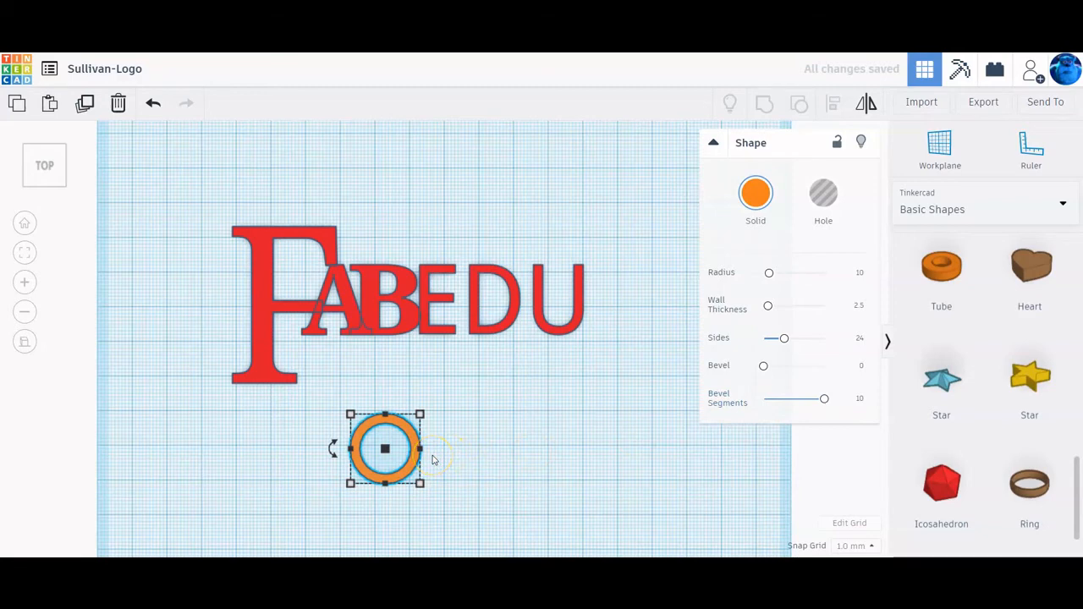
- Move the tube to the F's left side and enlarge it proportionally to about the F's height, with its edge overlapping the F's stem
{"action": "left_click_drag", "start_coordinate": [396, 422], "coordinate": [266, 182]}
{"action": "left_click_drag", "start_coordinate": [261, 243], "coordinate": [254, 289]}
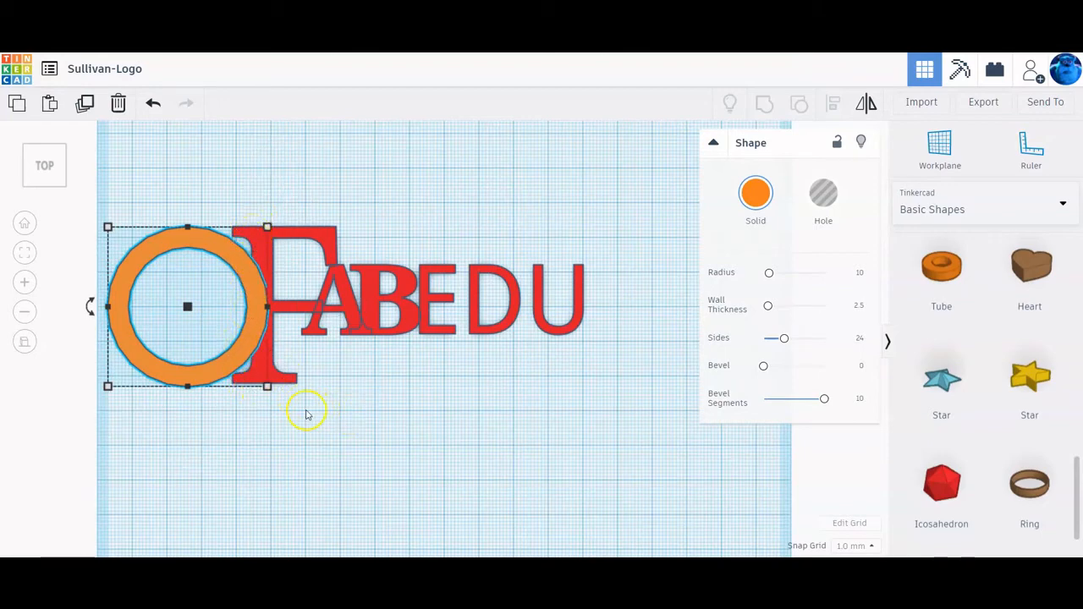
{"action": "left_click", "coordinate": [368, 419]}
{"action": "left_click", "coordinate": [260, 312]}
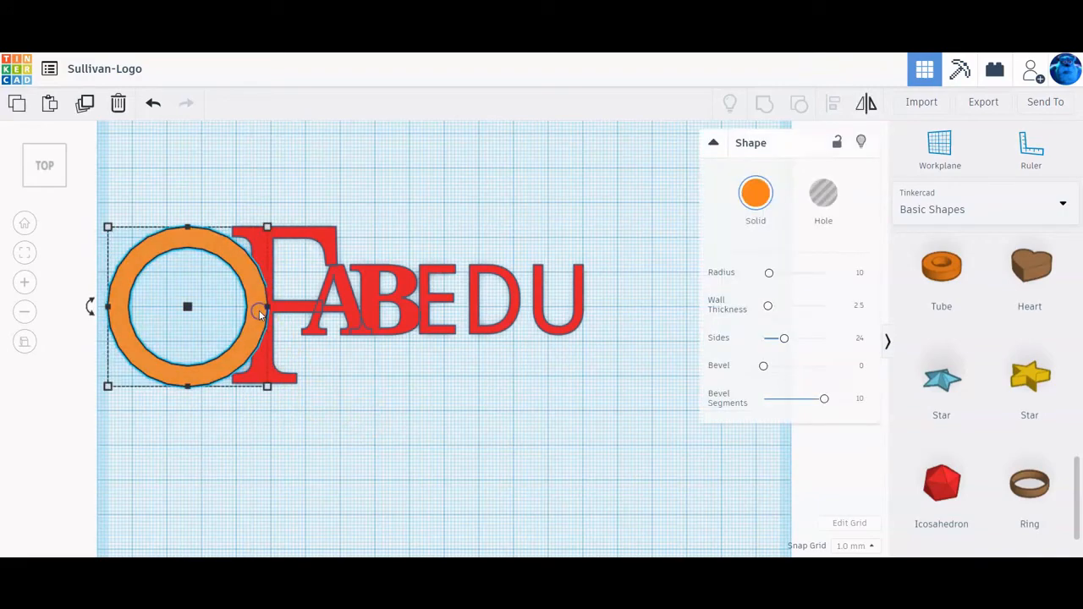
{"action": "right_click_drag", "start_coordinate": [327, 413], "coordinate": [325, 335]}
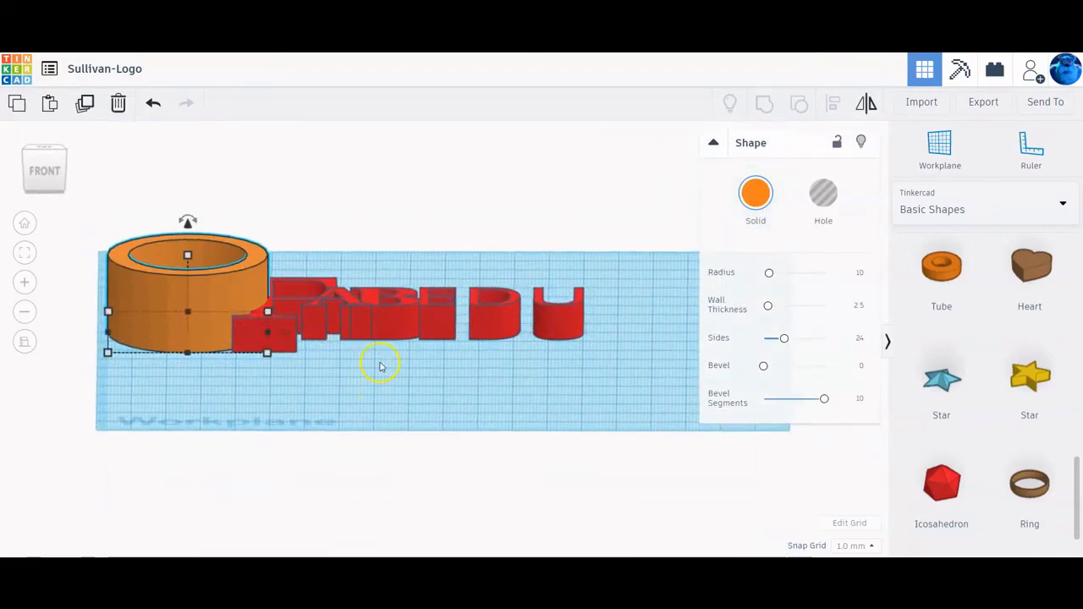
{"action": "left_click", "coordinate": [44, 155]}
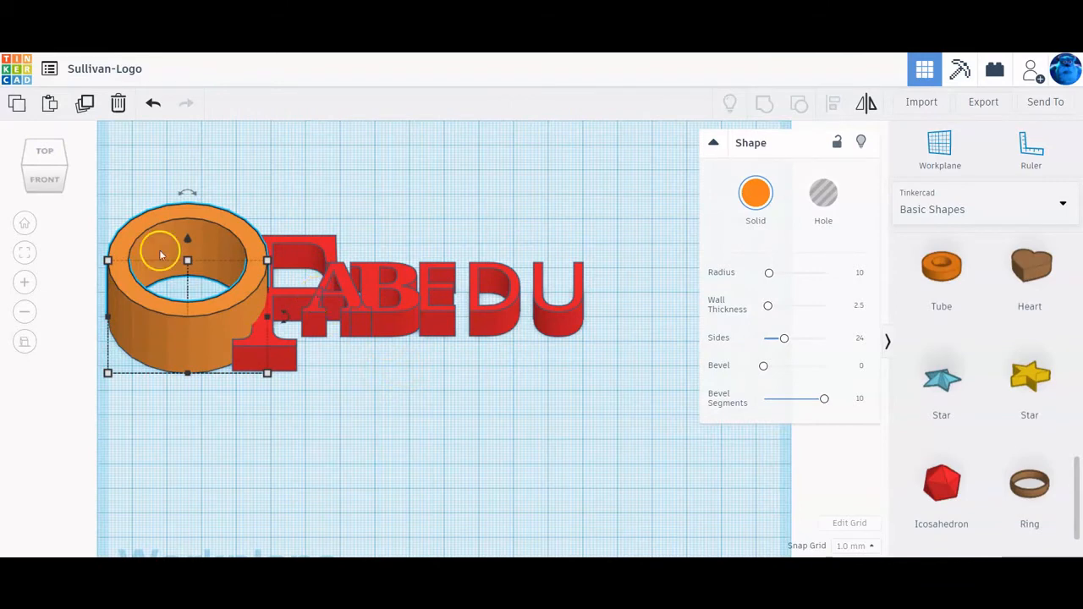
{"action": "left_click", "coordinate": [43, 155]}
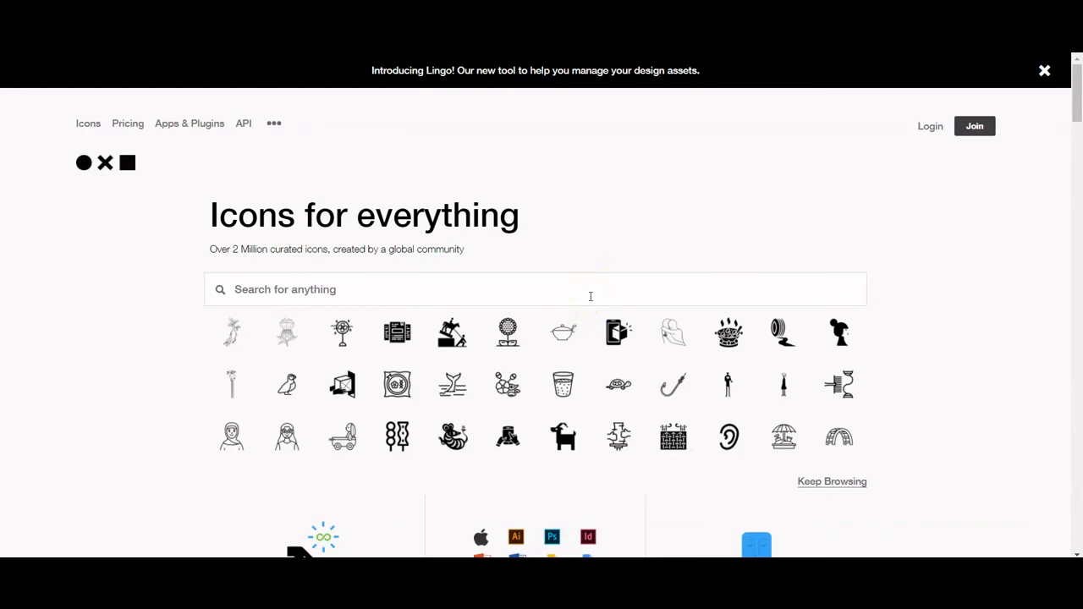
- Switch to the Noun Project website, search for "gear" and request the solid black eight-toothed gear icon
{"action": "left_click", "coordinate": [590, 296]}
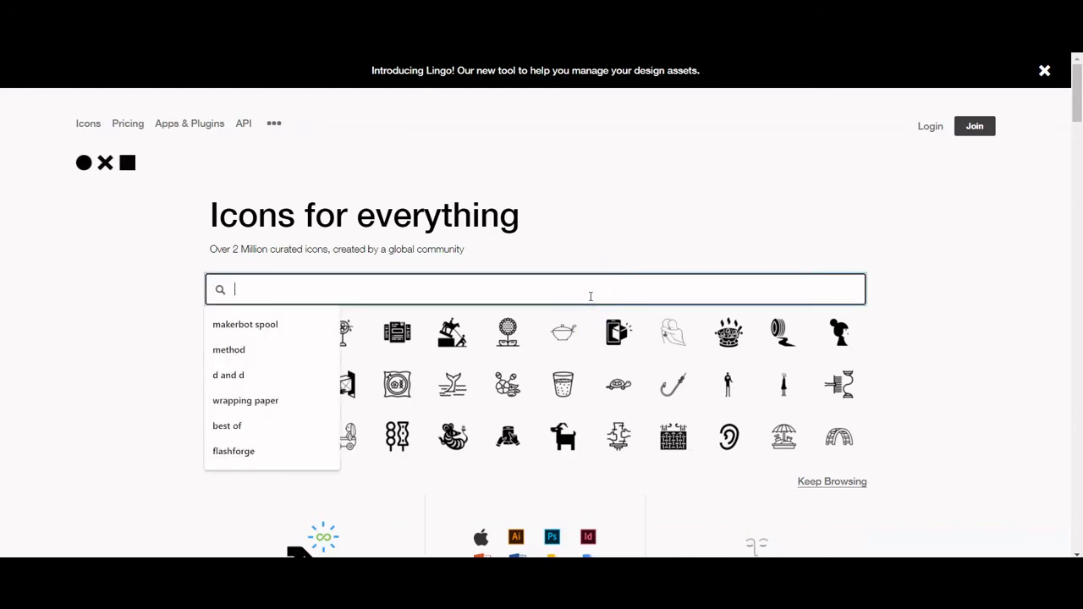
{"action": "type", "text": "gear"}
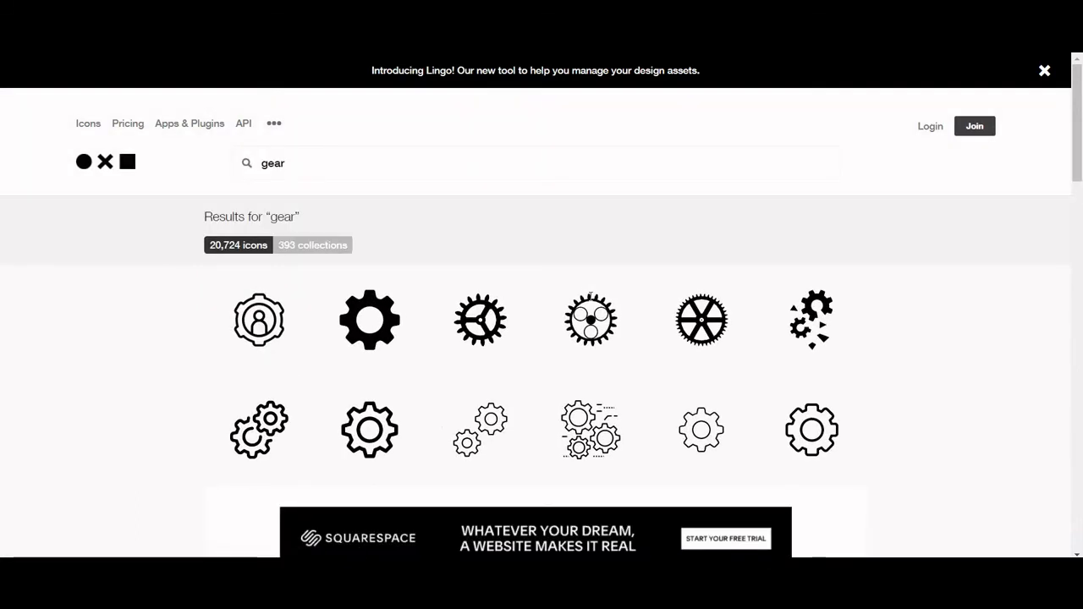
{"action": "left_click", "coordinate": [579, 273]}
{"action": "scroll", "coordinate": [580, 310], "scroll_direction": "down", "scroll_amount": 10}
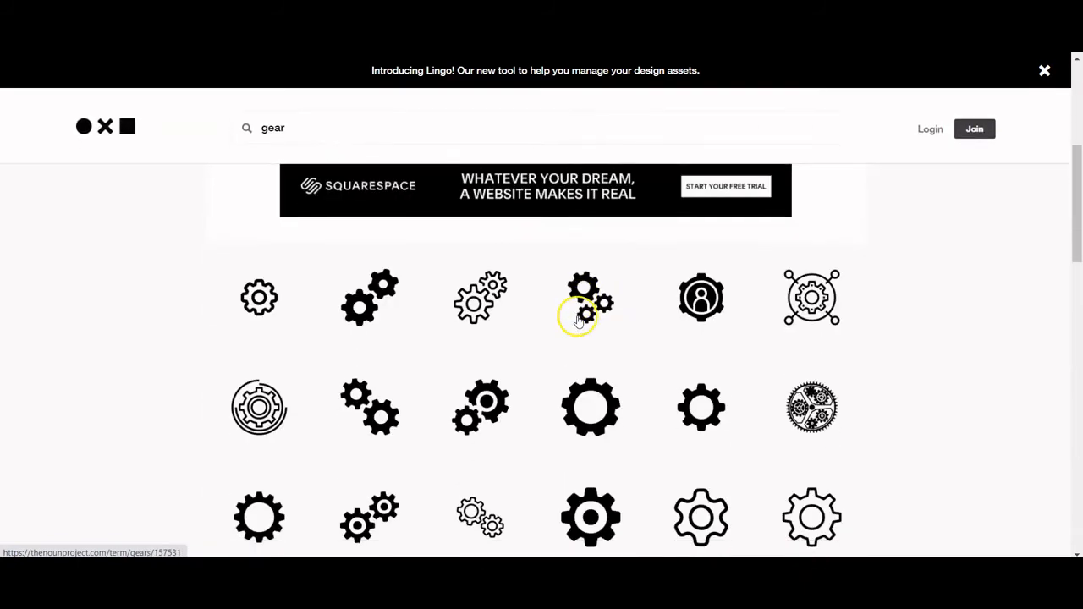
{"action": "left_click", "coordinate": [570, 335]}
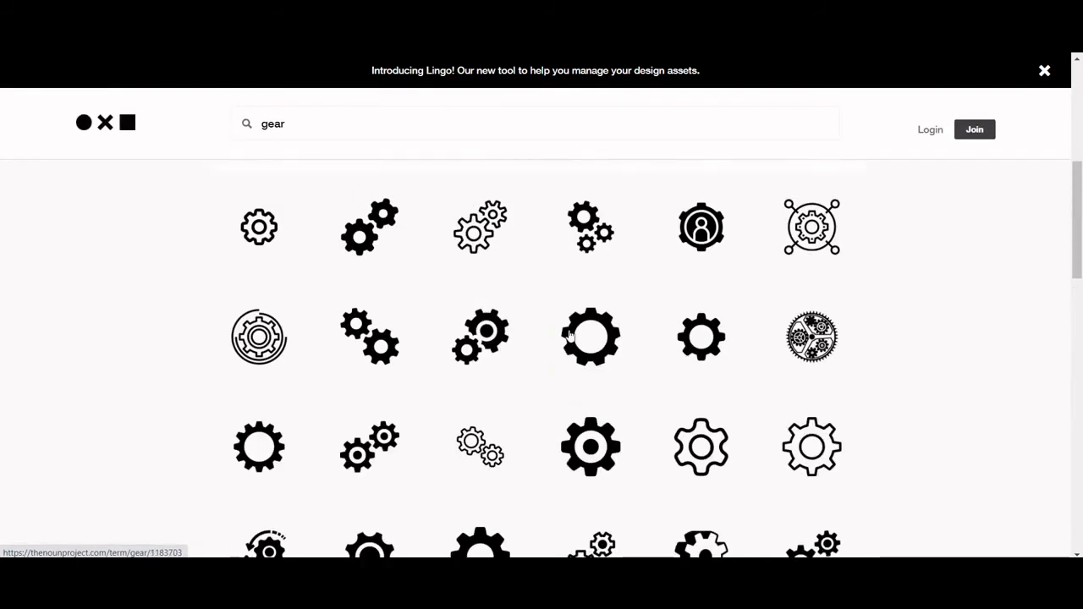
{"action": "scroll", "coordinate": [570, 335], "scroll_direction": "up", "scroll_amount": 3}
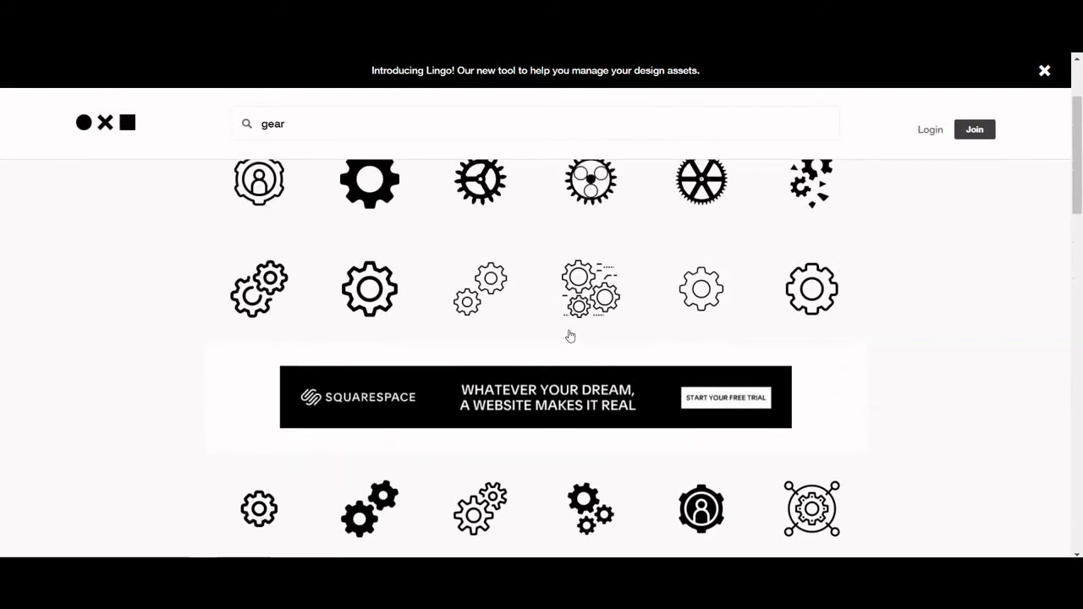
{"action": "left_click", "coordinate": [551, 338]}
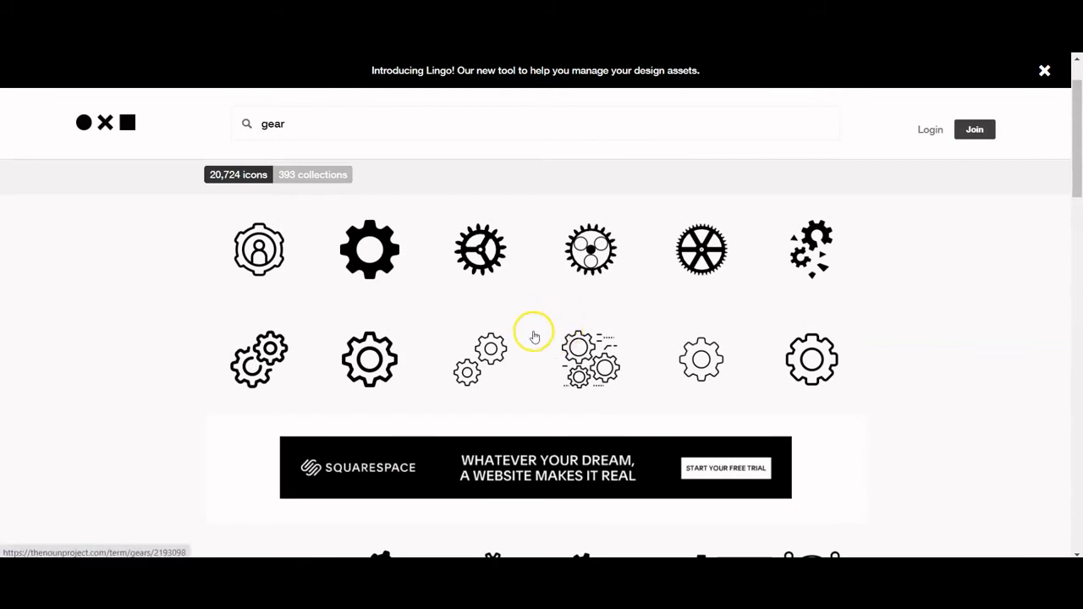
{"action": "left_click", "coordinate": [384, 269]}
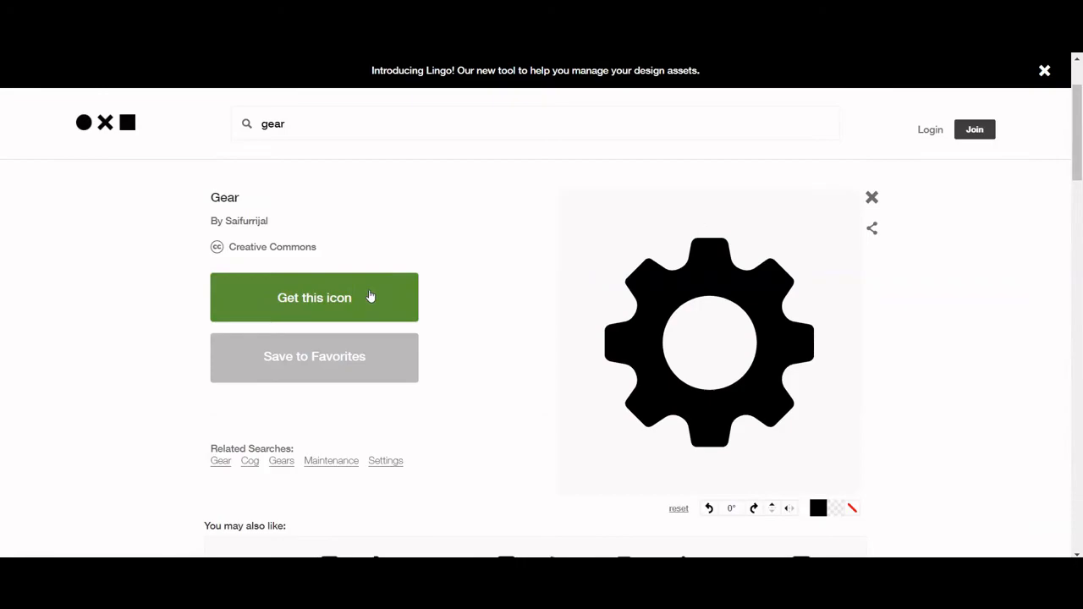
{"action": "left_click", "coordinate": [370, 296]}
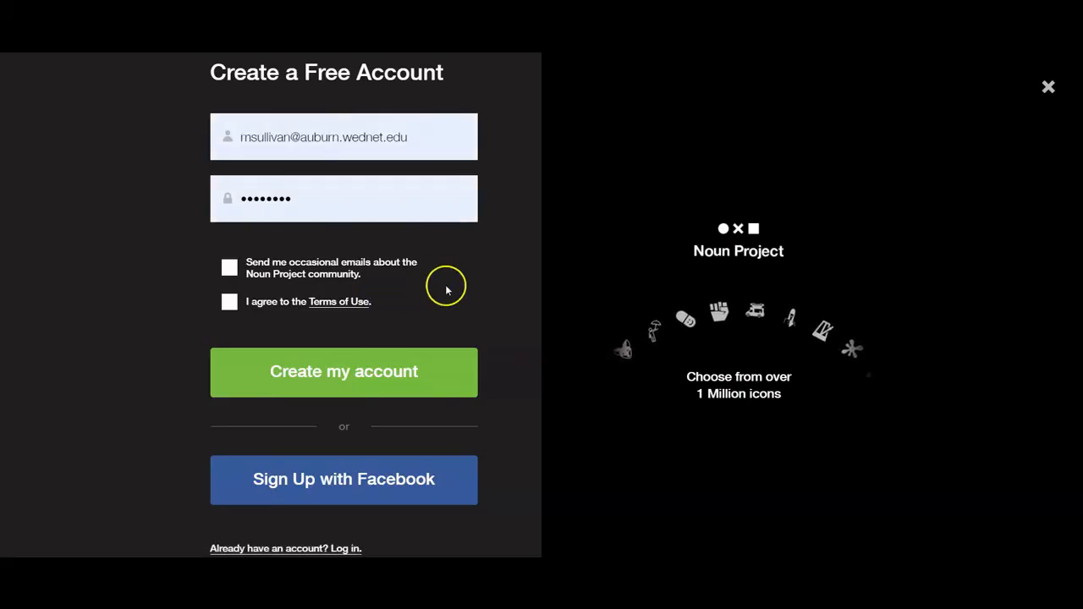
- Try to create a free account with the prefilled e-mail and password, agreeing to the Terms of Use
{"action": "left_click", "coordinate": [217, 130]}
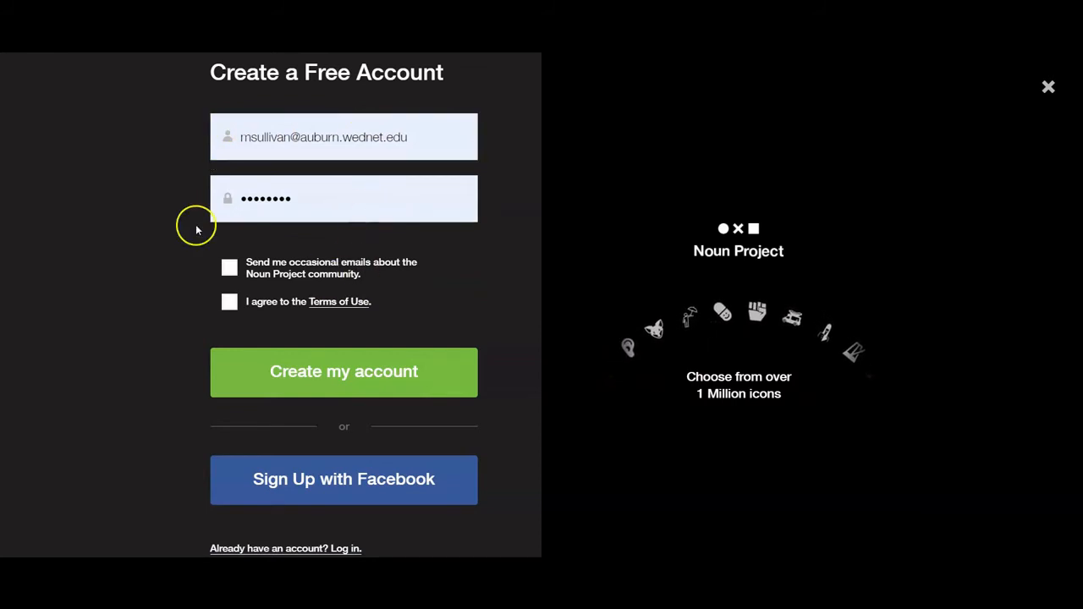
{"action": "left_click", "coordinate": [313, 217]}
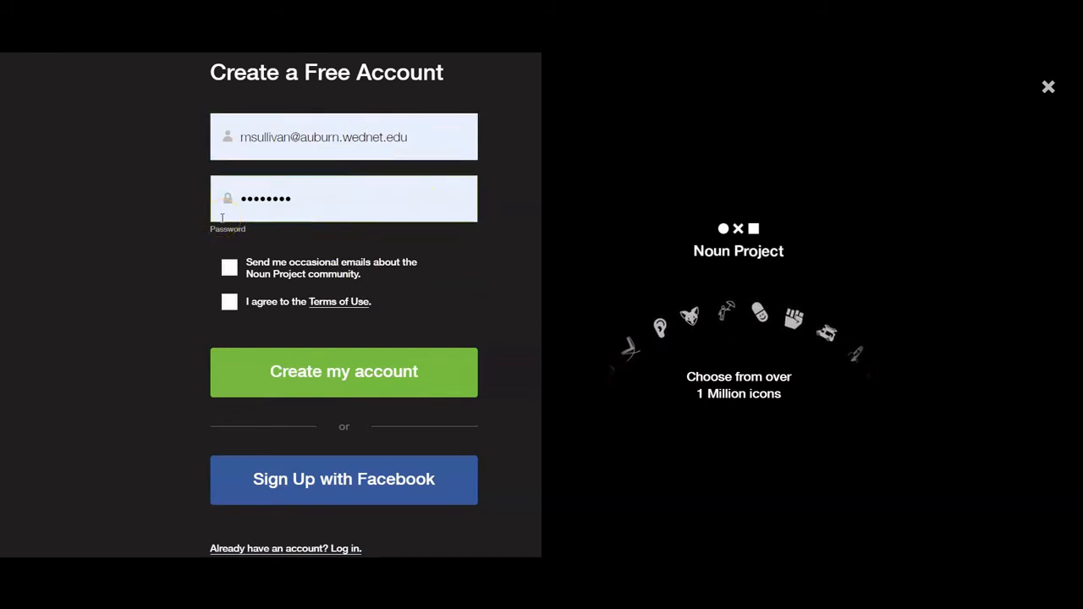
{"action": "left_click", "coordinate": [230, 268]}
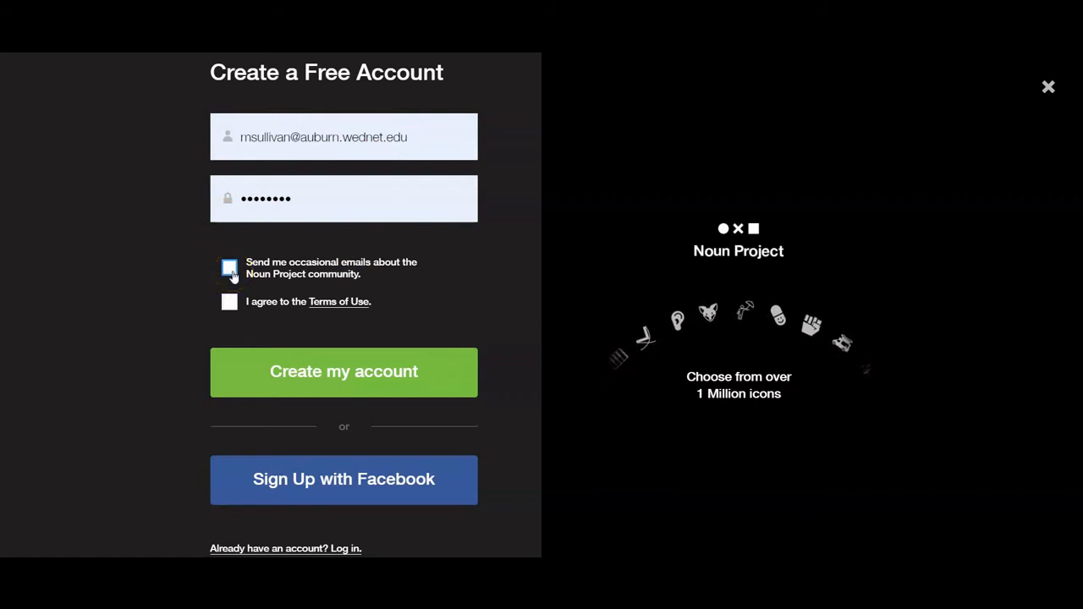
{"action": "left_click", "coordinate": [230, 304]}
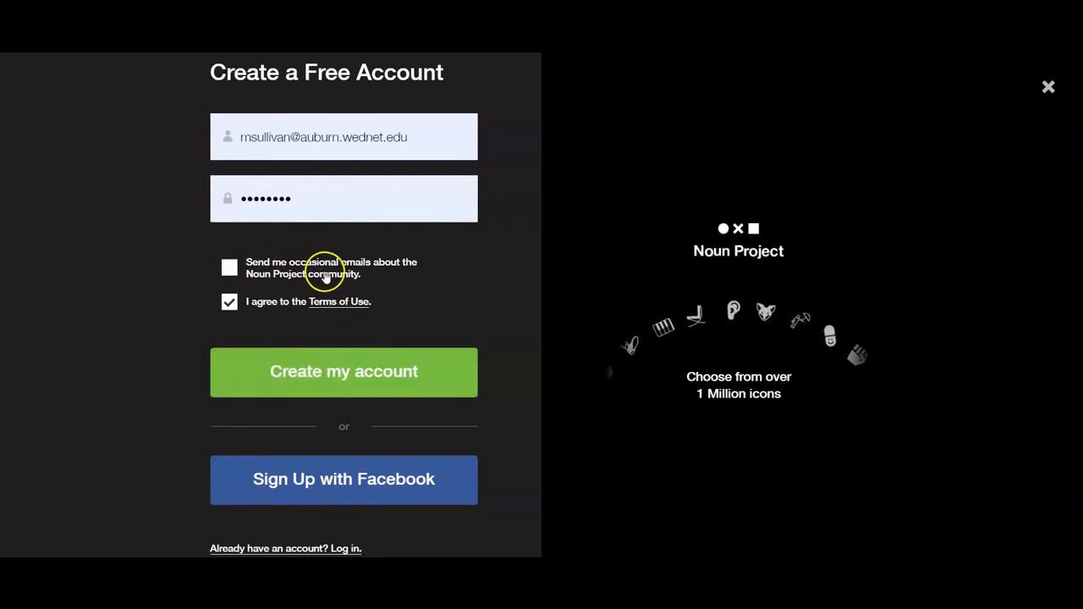
{"action": "left_click", "coordinate": [360, 387]}
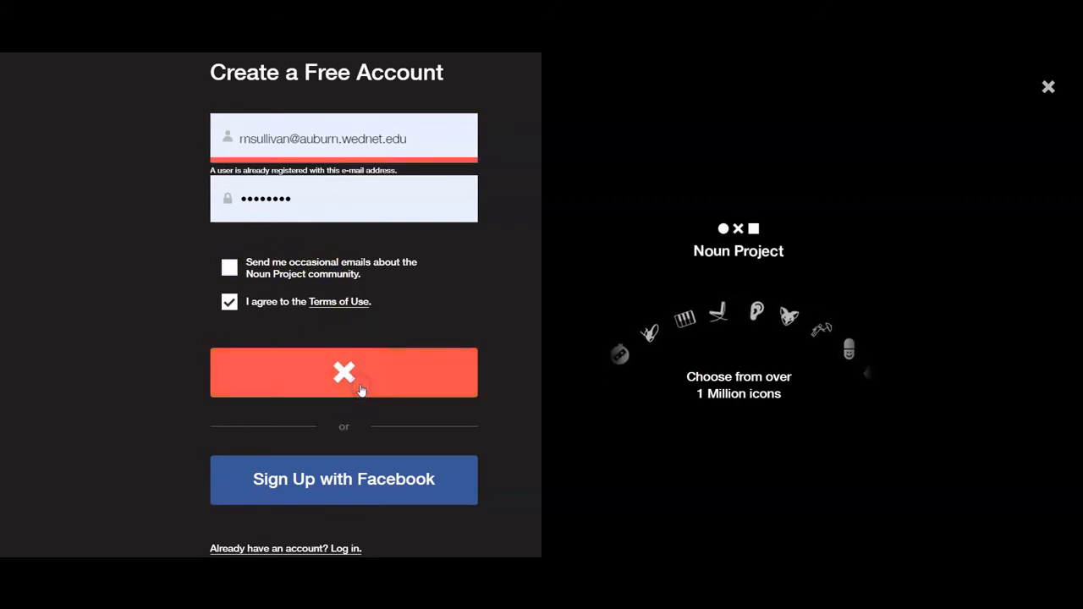
- Log in to the existing Noun Project account and get the gear icon as an SVG file through the Basic Download option
{"action": "left_click", "coordinate": [330, 550]}
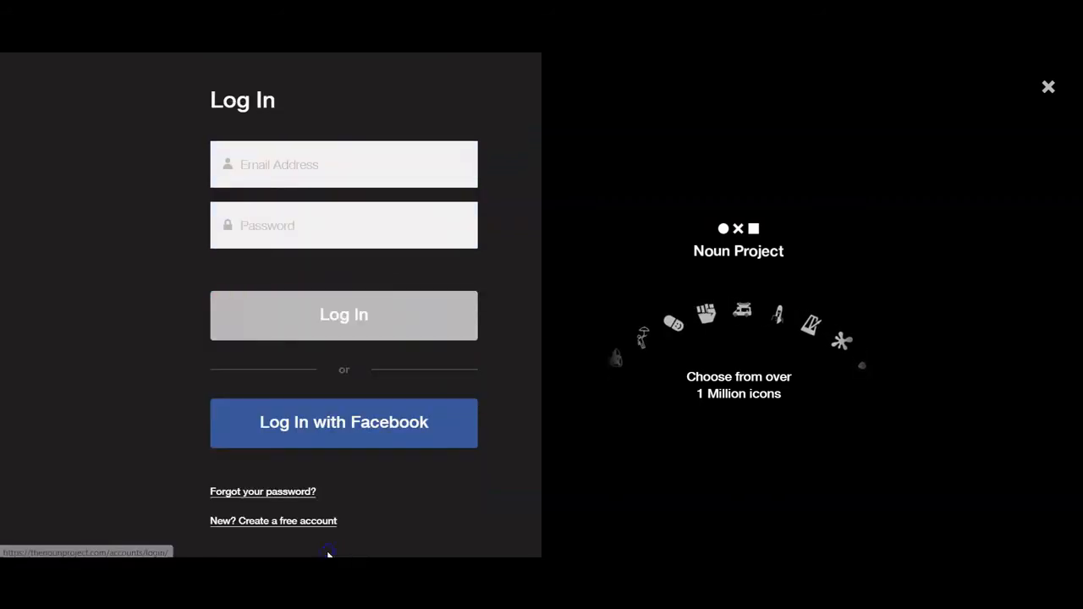
{"action": "left_click", "coordinate": [337, 317]}
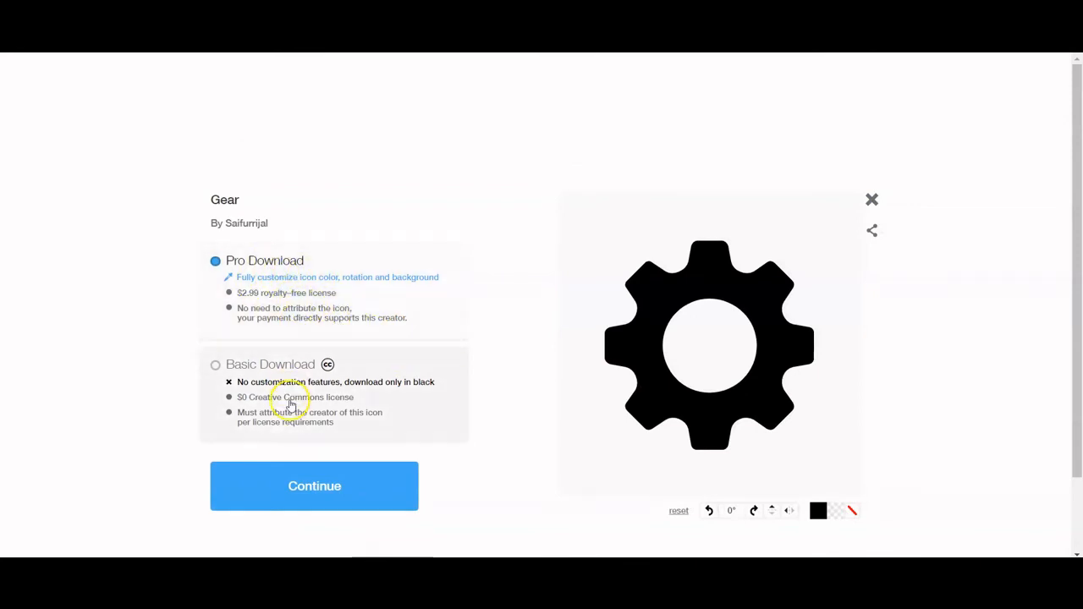
{"action": "left_click", "coordinate": [236, 365]}
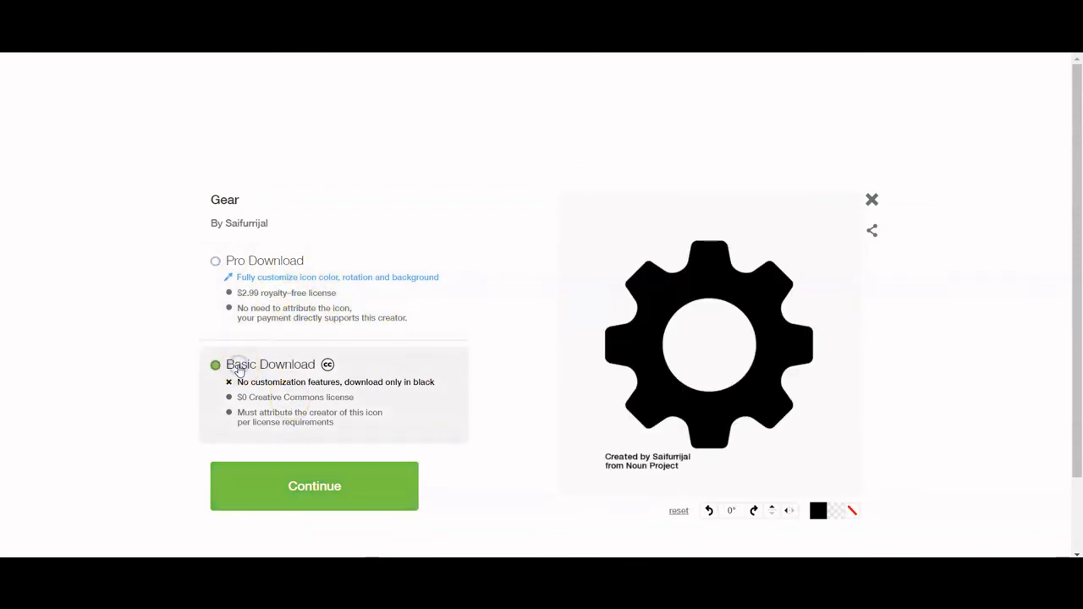
{"action": "left_click", "coordinate": [321, 489]}
{"action": "left_click", "coordinate": [321, 489]}
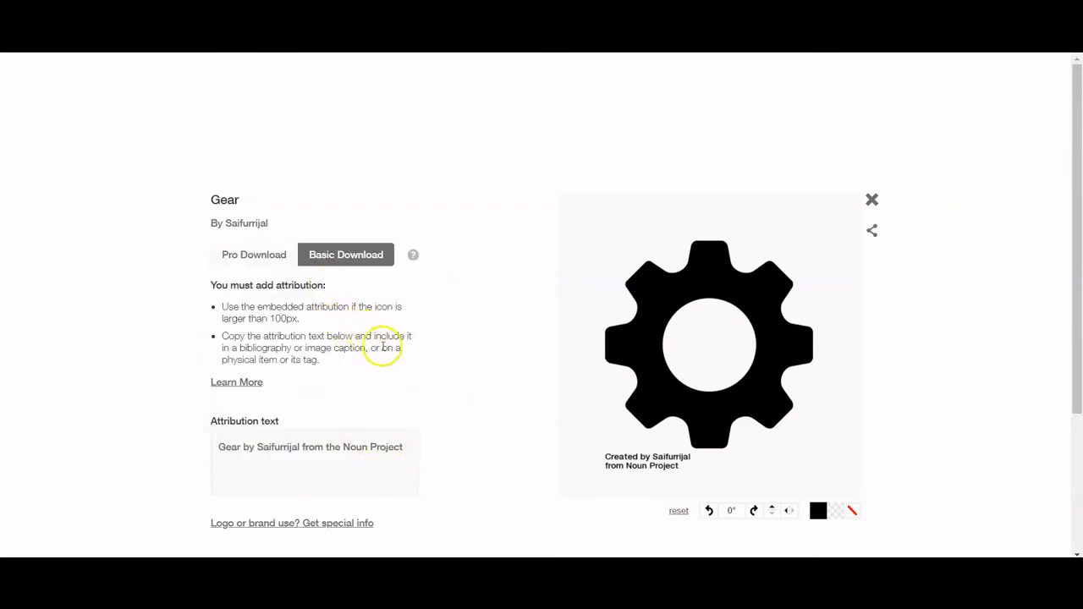
{"action": "scroll", "coordinate": [381, 349], "scroll_direction": "down", "scroll_amount": 2}
{"action": "left_click", "coordinate": [372, 404]}
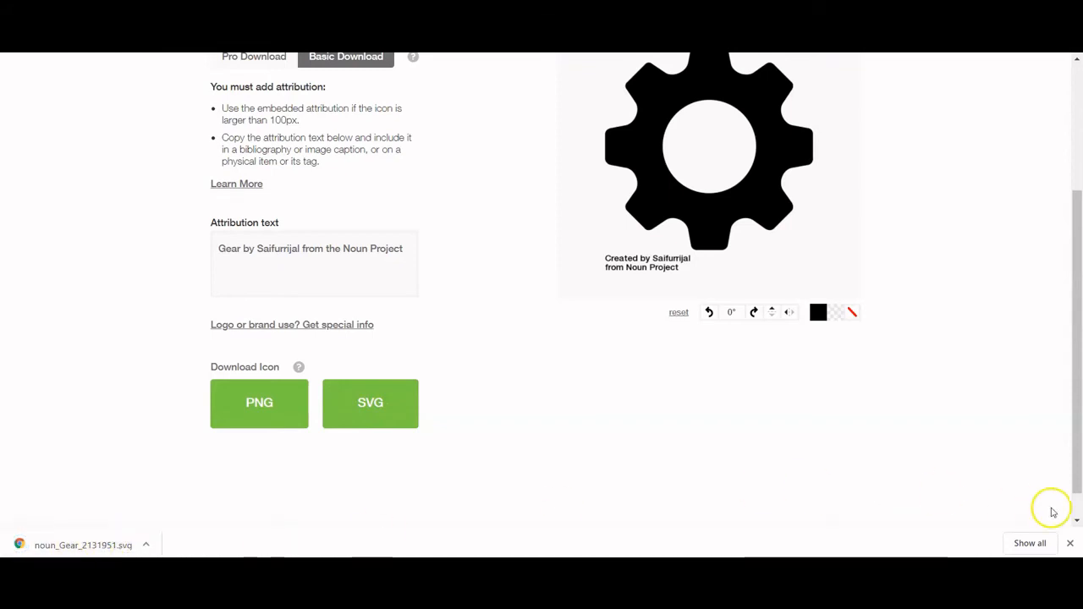
{"action": "left_click", "coordinate": [1069, 543]}
- Switch back to Tinkercad and import noun_Gear_2131951.svg from the Downloads folder, centered on the artboard at scale 100
{"action": "left_click", "coordinate": [357, 290]}
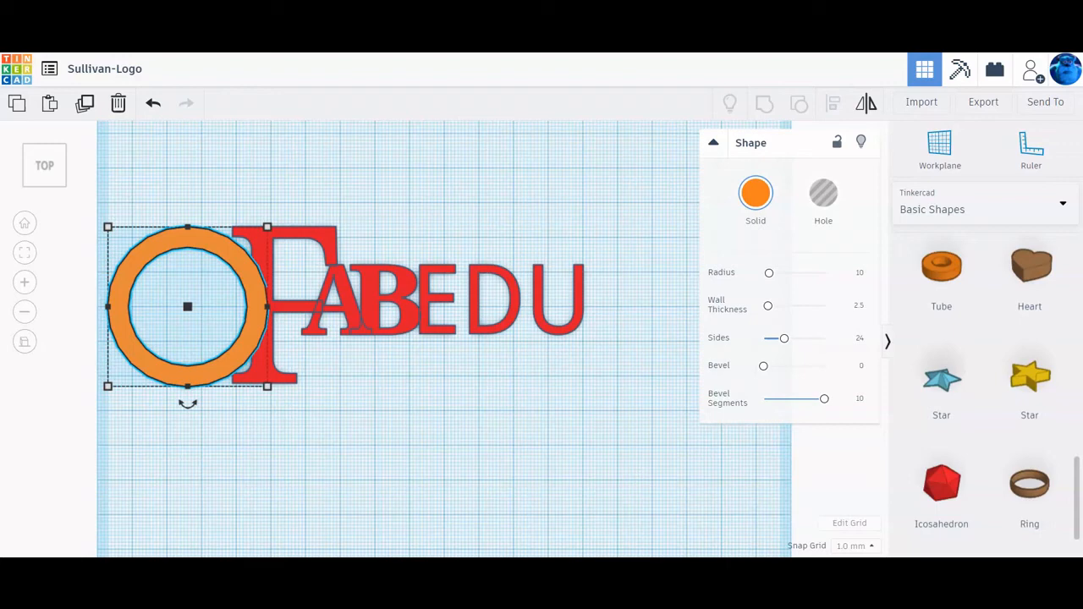
{"action": "left_click", "coordinate": [918, 103]}
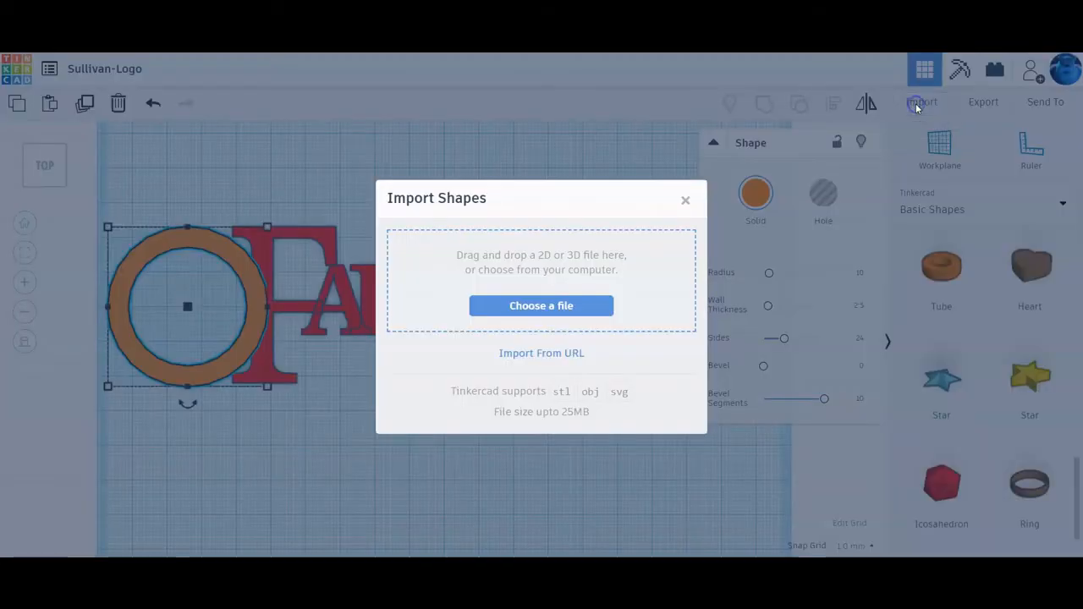
{"action": "left_click", "coordinate": [569, 307]}
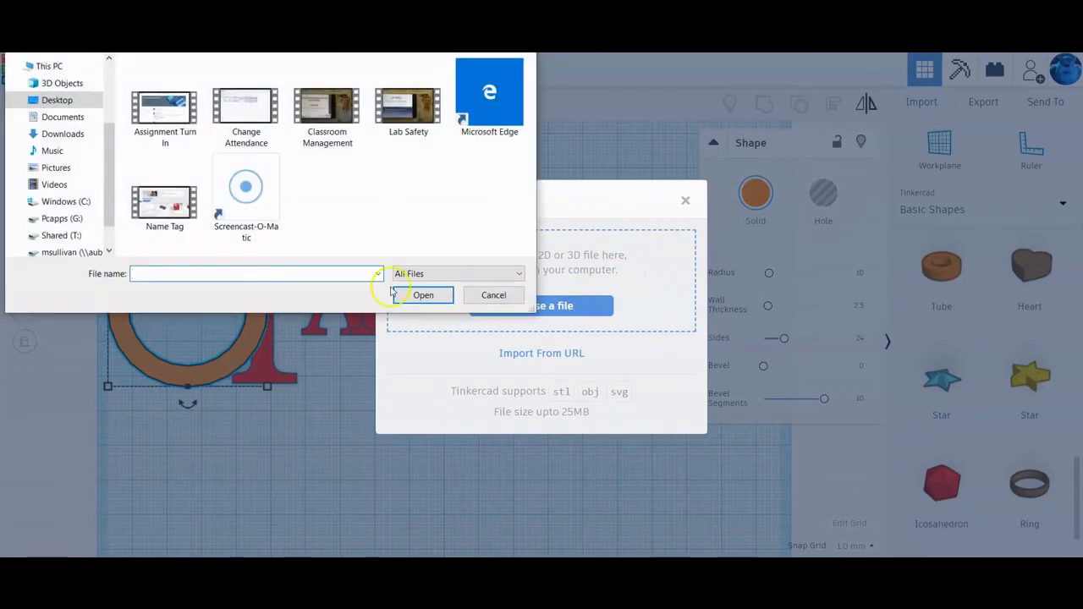
{"action": "left_click", "coordinate": [62, 134]}
{"action": "left_click", "coordinate": [165, 104]}
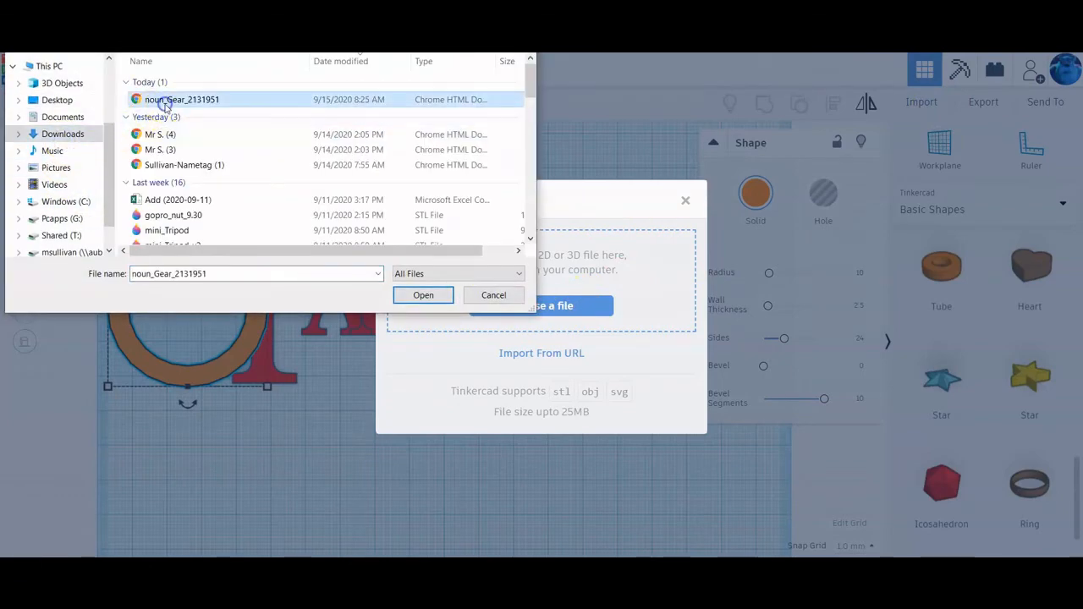
{"action": "left_click", "coordinate": [424, 298]}
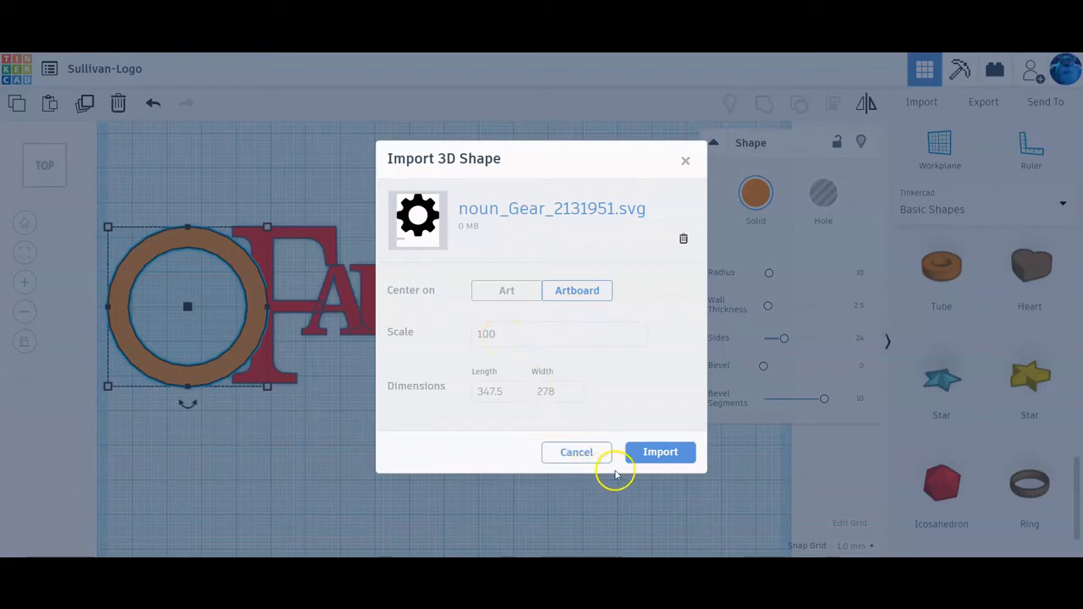
{"action": "left_click", "coordinate": [660, 452]}
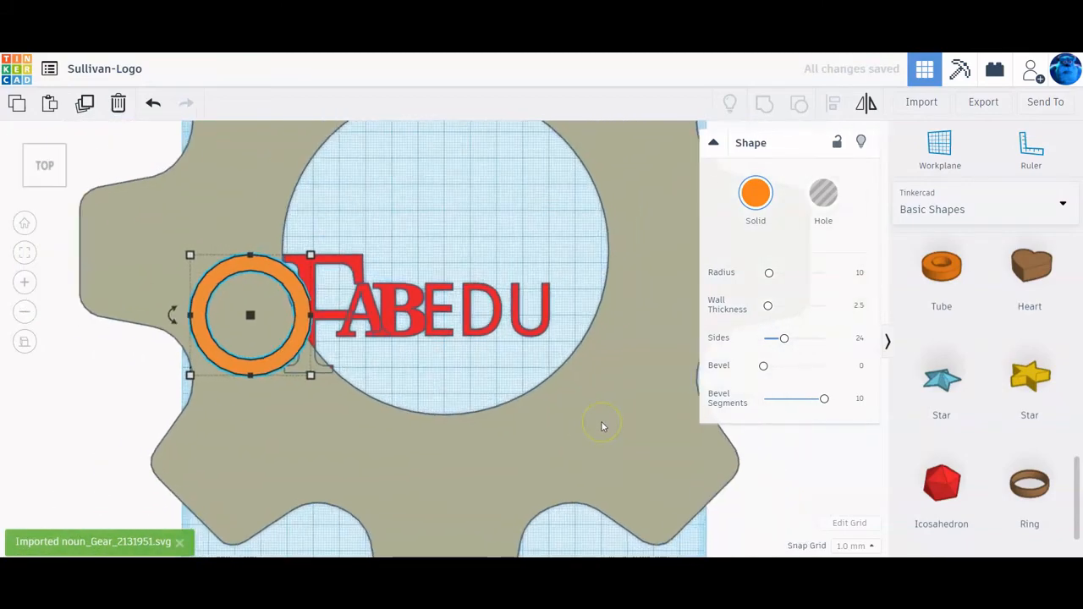
- Shrink the imported gear proportionally to 27 mm by 27 mm and move it inside the orange tube ring
{"action": "left_click", "coordinate": [529, 390]}
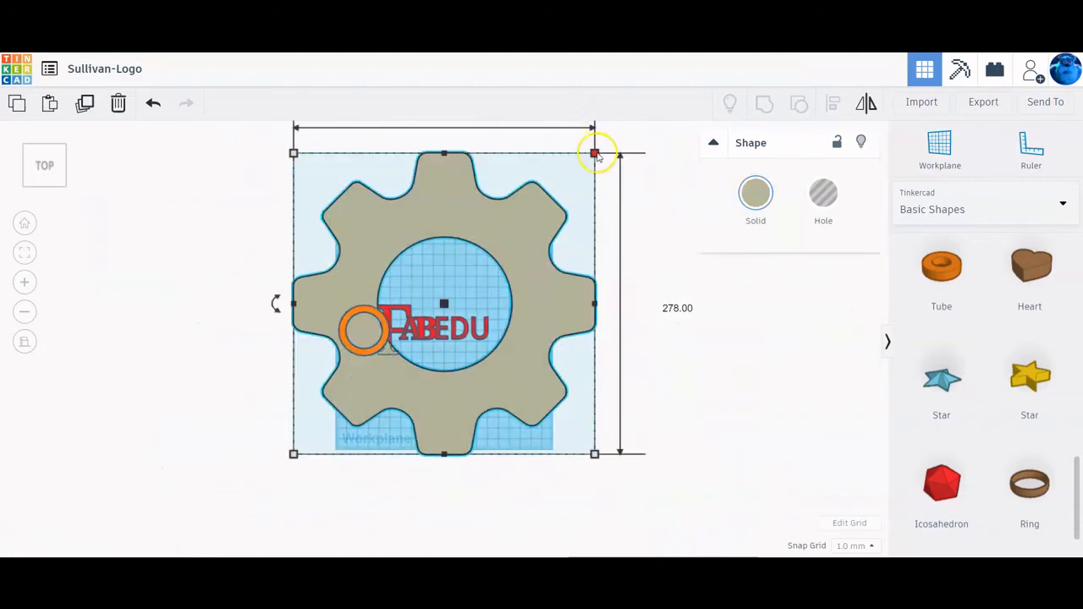
{"action": "left_click_drag", "start_coordinate": [594, 154], "coordinate": [265, 441], "text": "shift"}
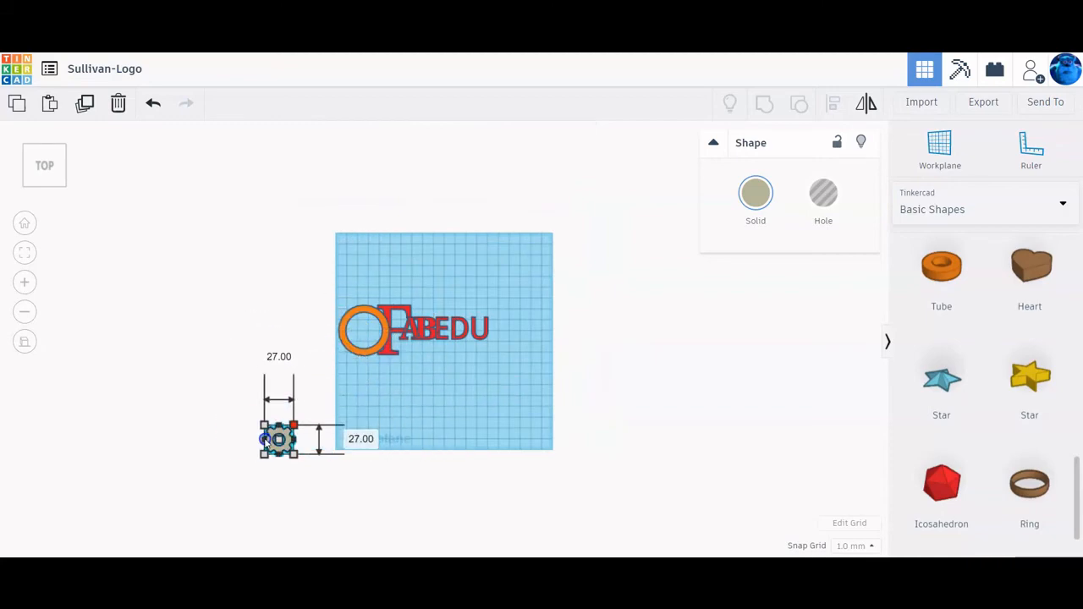
{"action": "scroll", "coordinate": [358, 440], "scroll_direction": "up", "scroll_amount": 3}
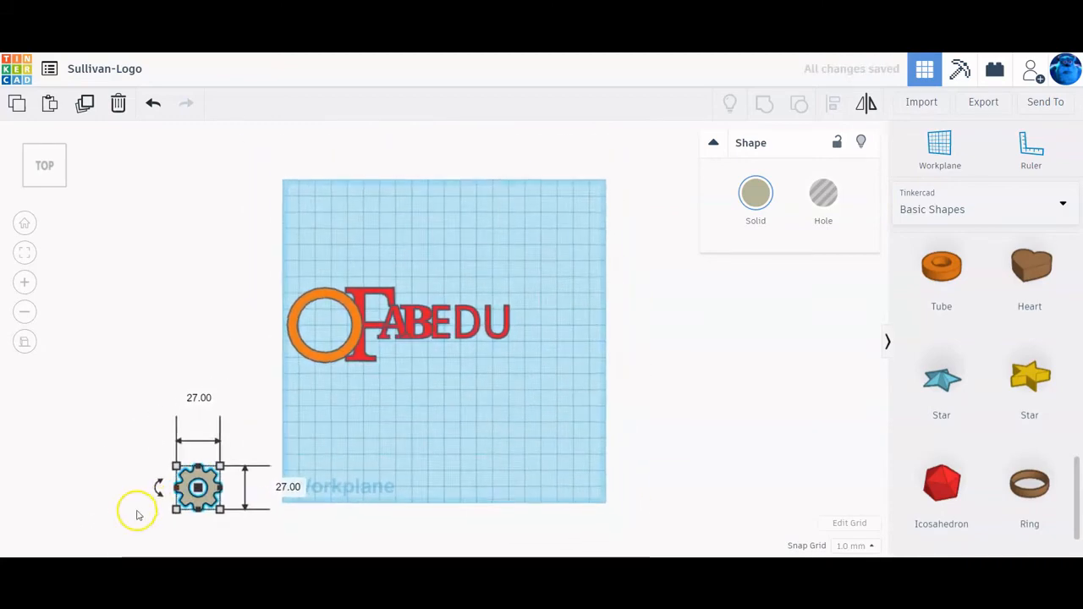
{"action": "left_click_drag", "start_coordinate": [222, 485], "coordinate": [335, 340]}
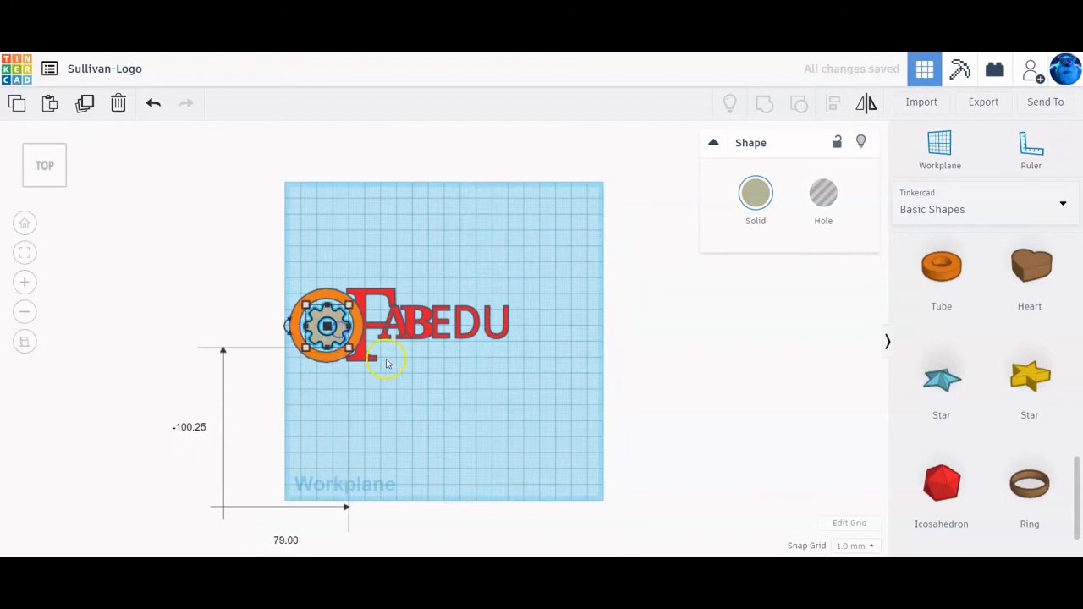
{"action": "scroll", "coordinate": [386, 363], "scroll_direction": "up", "scroll_amount": 2}
{"action": "scroll", "coordinate": [386, 363], "scroll_direction": "up", "scroll_amount": 3}
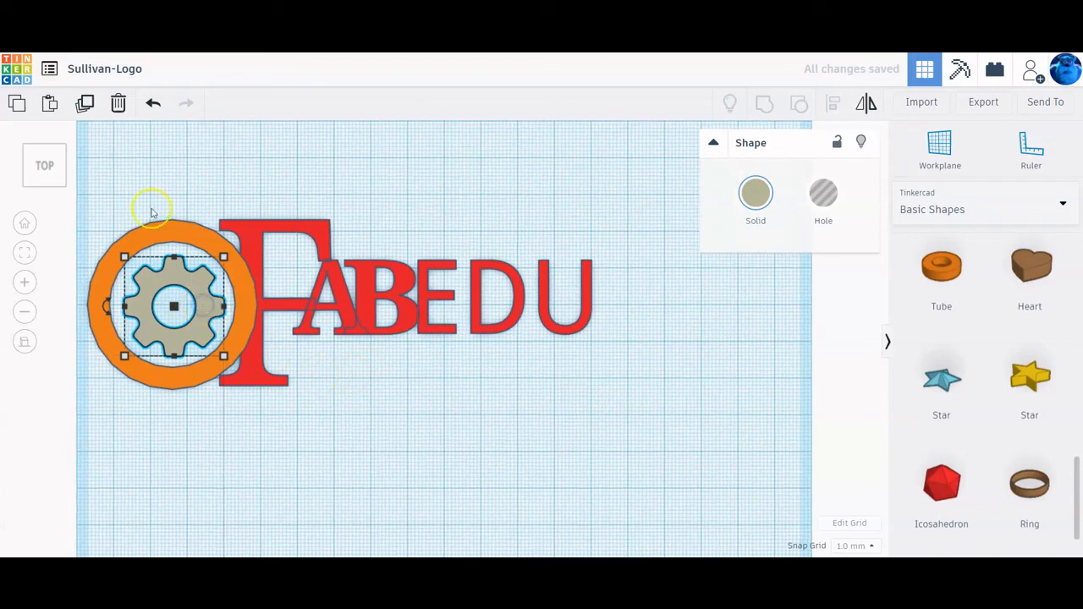
{"action": "left_click", "coordinate": [160, 180]}
{"action": "left_click", "coordinate": [210, 316]}
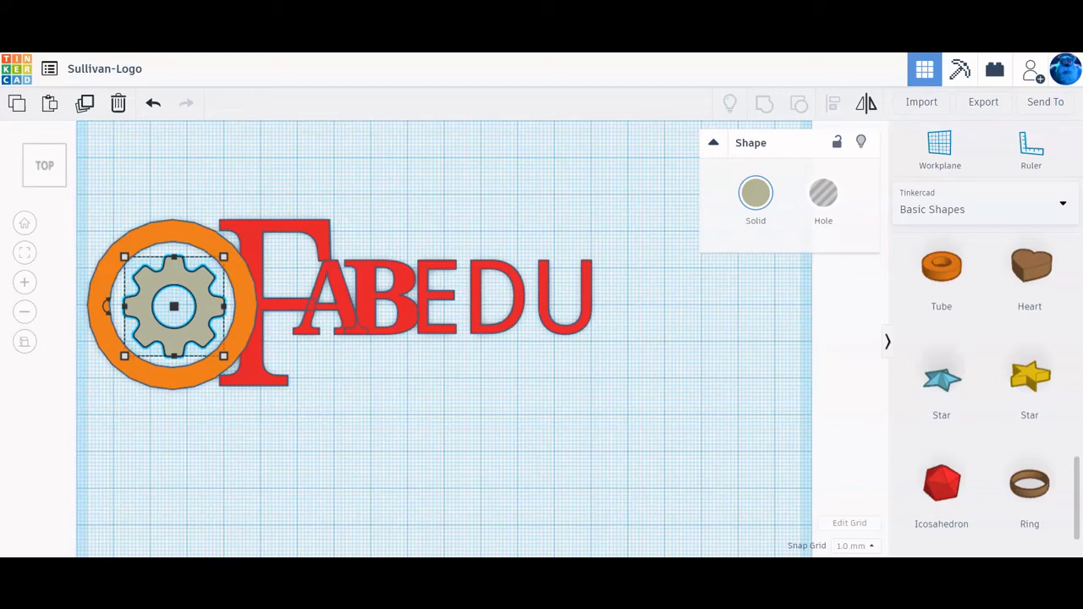
{"action": "left_click", "coordinate": [195, 246]}
{"action": "left_click", "coordinate": [195, 240], "text": "shift"}
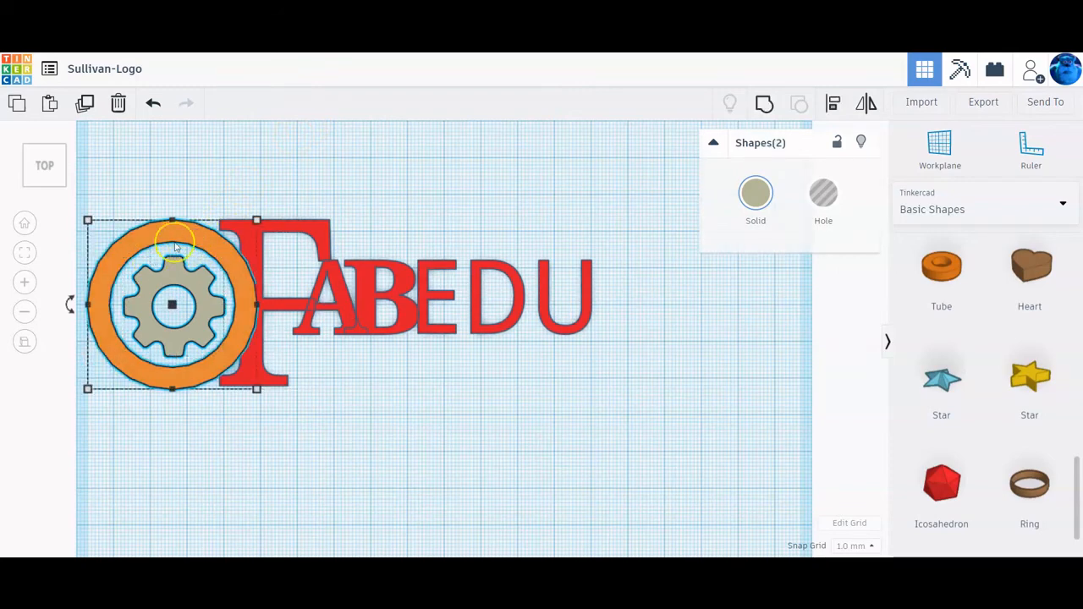
{"action": "left_click", "coordinate": [102, 192]}
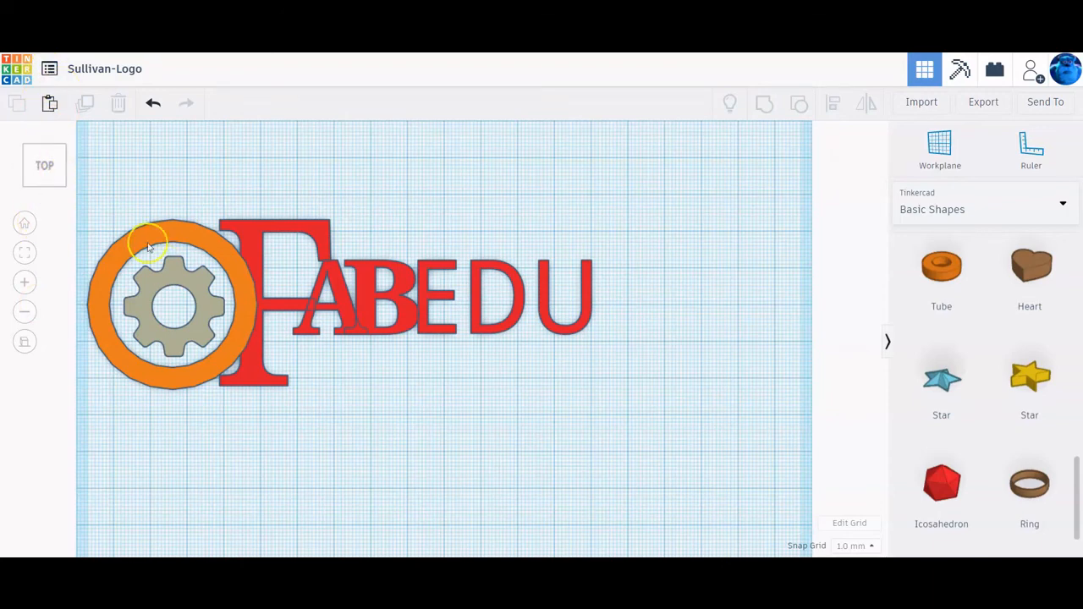
- Select the gear and the orange ring together and align their centers both horizontally and vertically
{"action": "left_click_drag", "start_coordinate": [163, 203], "coordinate": [181, 435]}
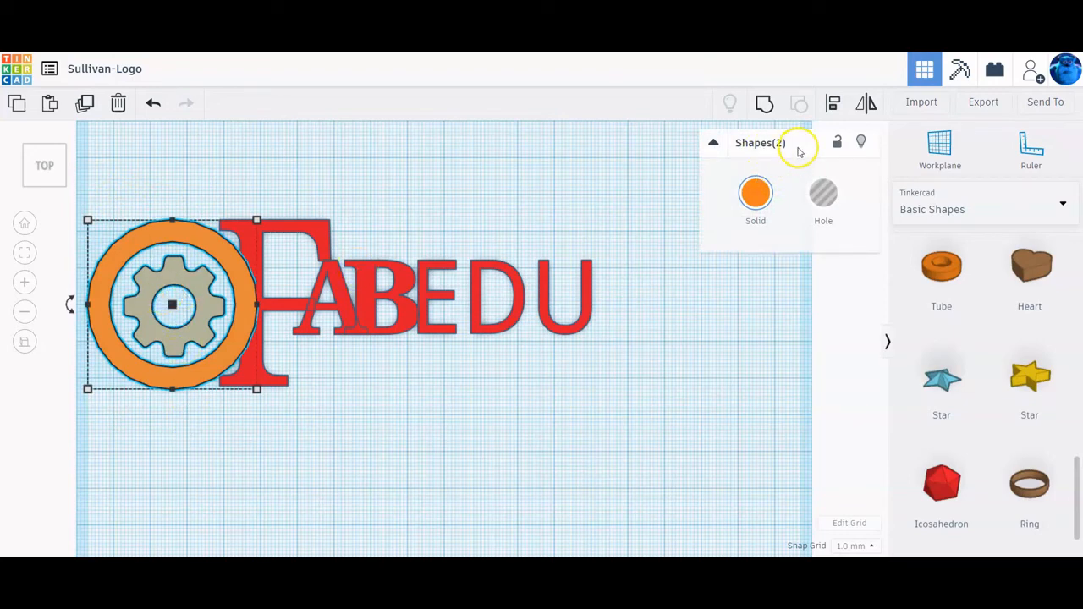
{"action": "left_click", "coordinate": [832, 104]}
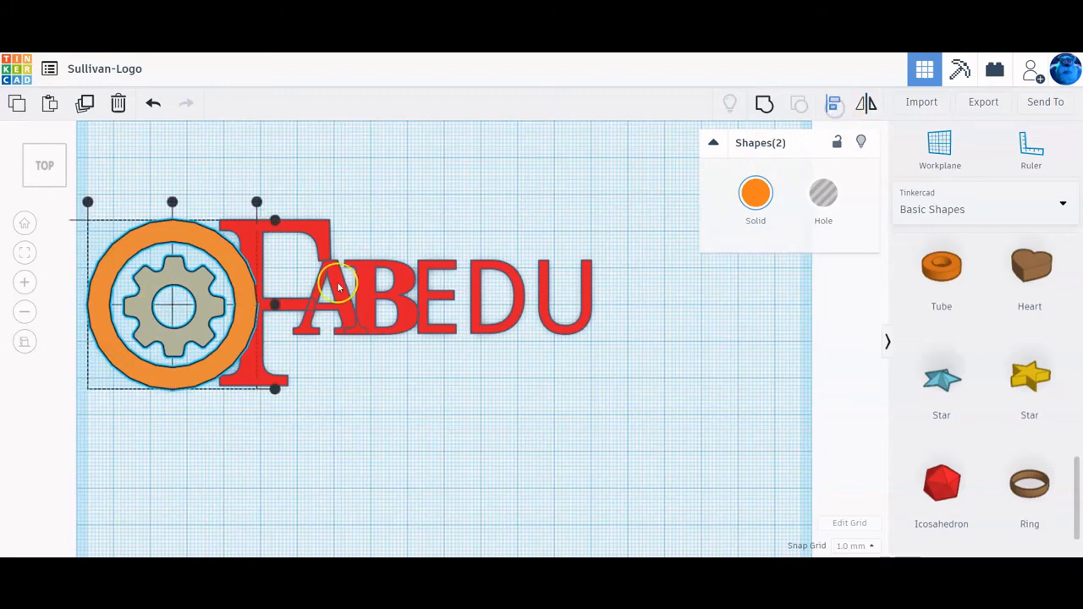
{"action": "left_click", "coordinate": [173, 203]}
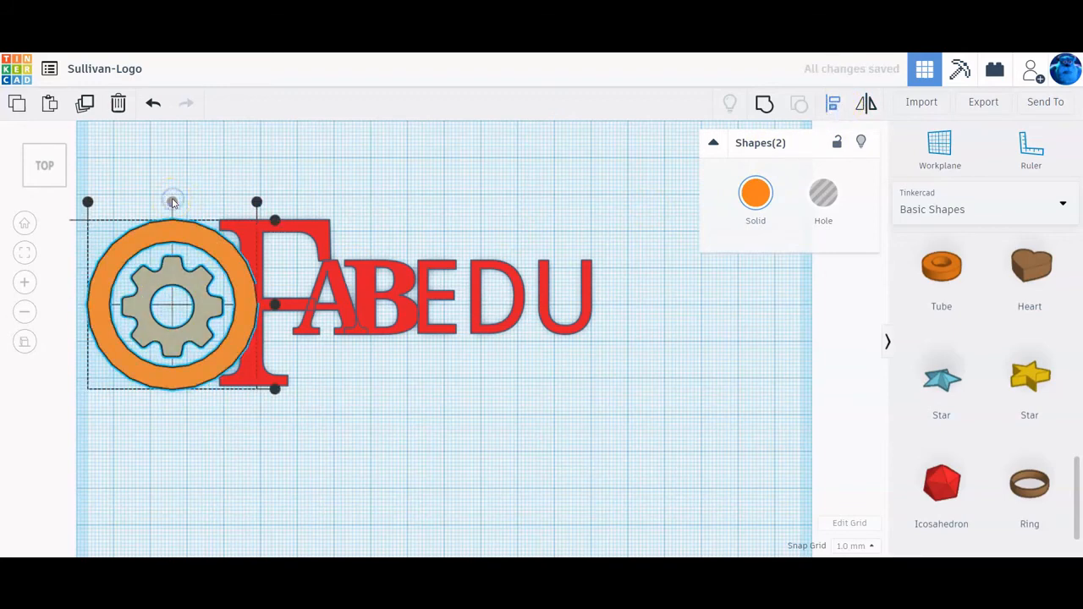
{"action": "left_click", "coordinate": [275, 305]}
{"action": "left_click", "coordinate": [751, 229]}
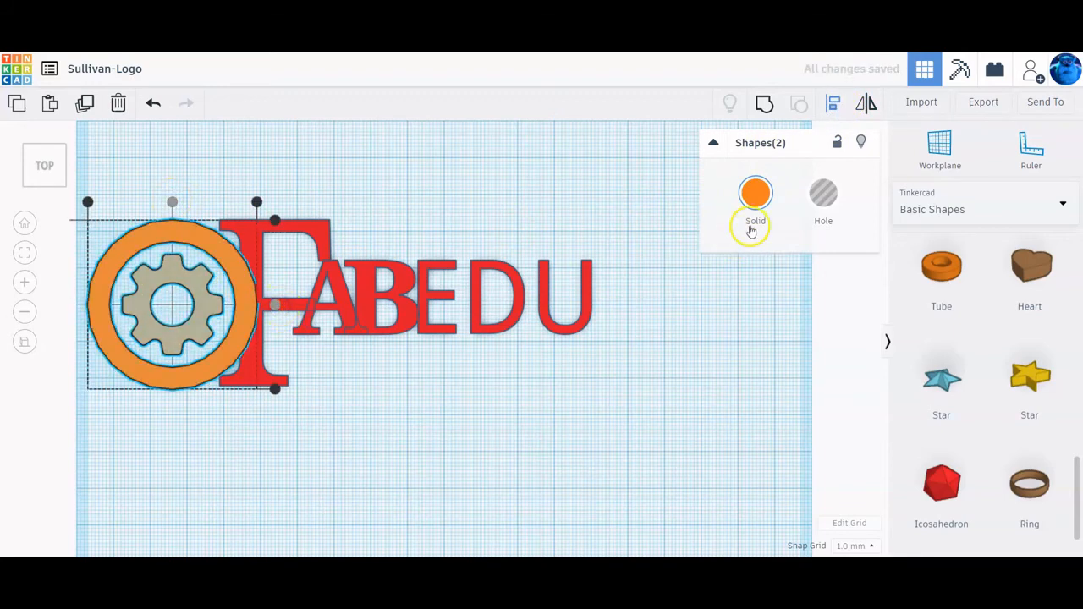
- Try grouping the ring and gear and moving them as one shape, and return them to separate shapes in place
{"action": "left_click", "coordinate": [766, 106]}
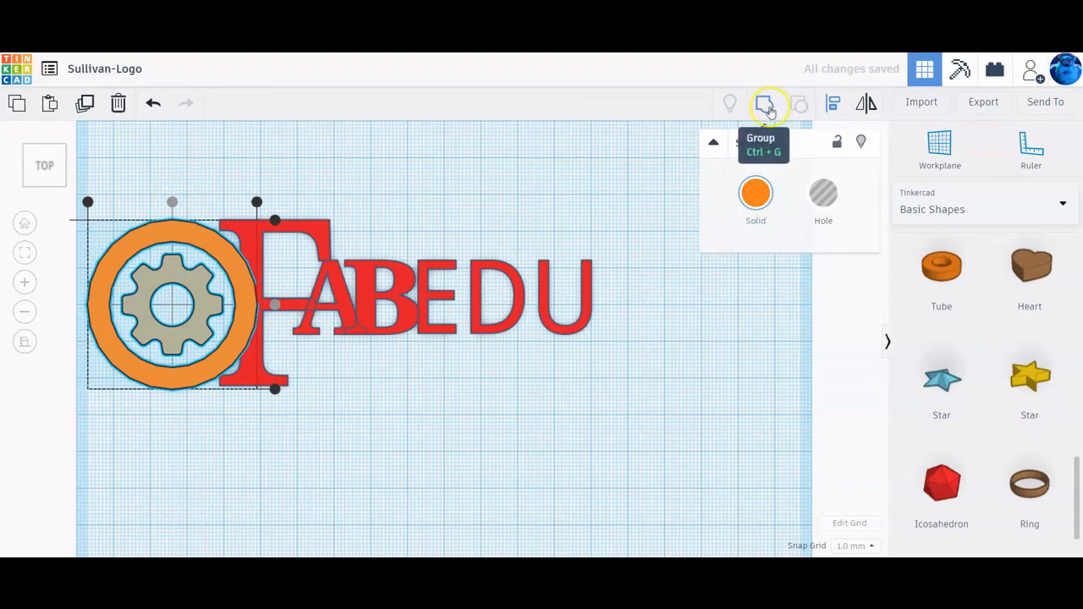
{"action": "left_click", "coordinate": [767, 106]}
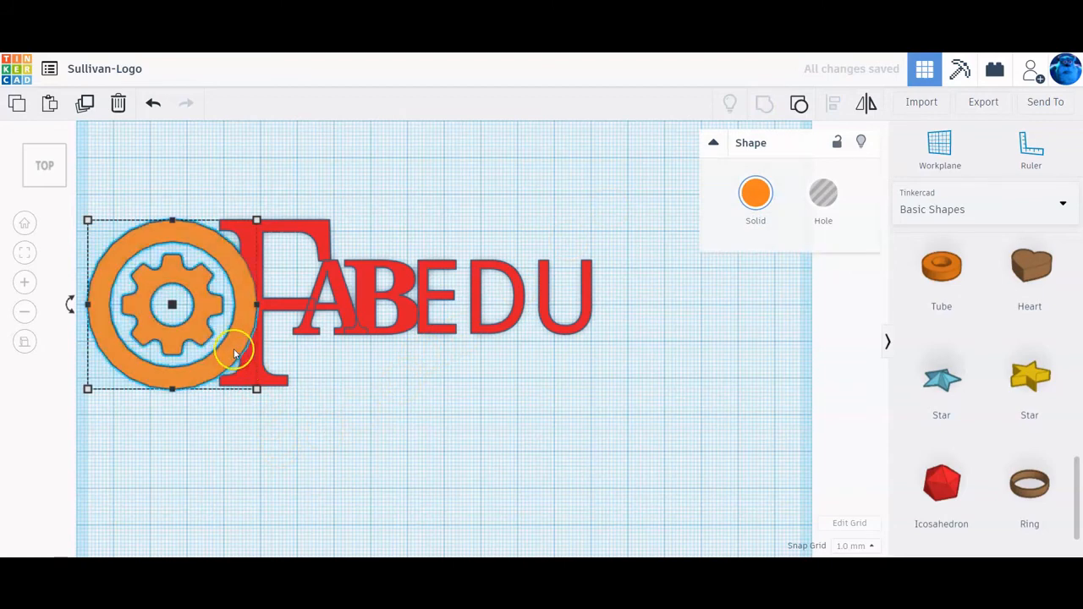
{"action": "left_click", "coordinate": [197, 333]}
{"action": "left_click_drag", "start_coordinate": [196, 332], "coordinate": [200, 332]}
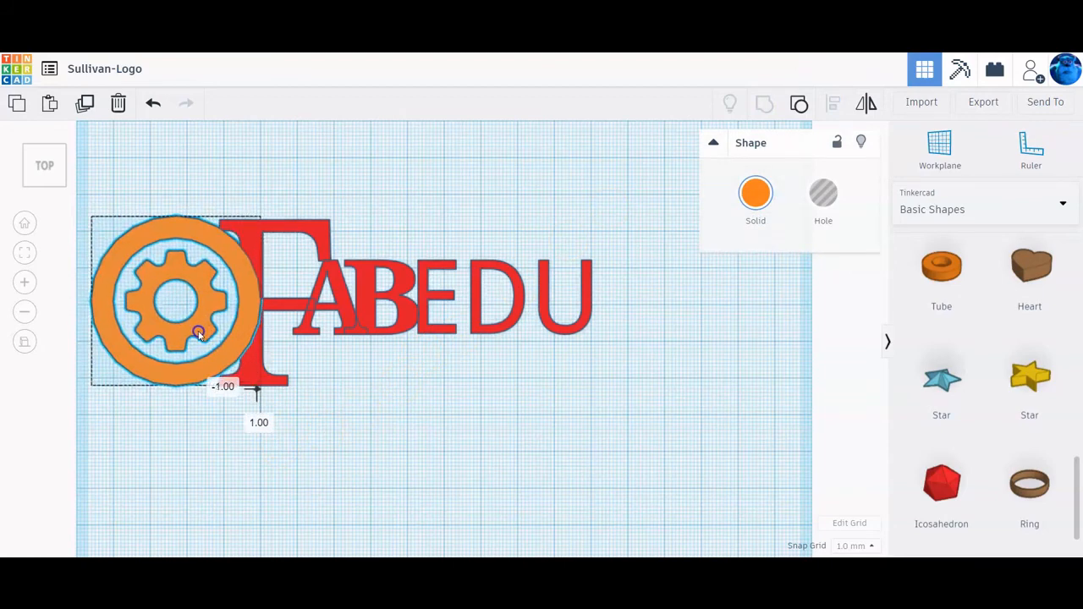
{"action": "key", "text": "Left"}
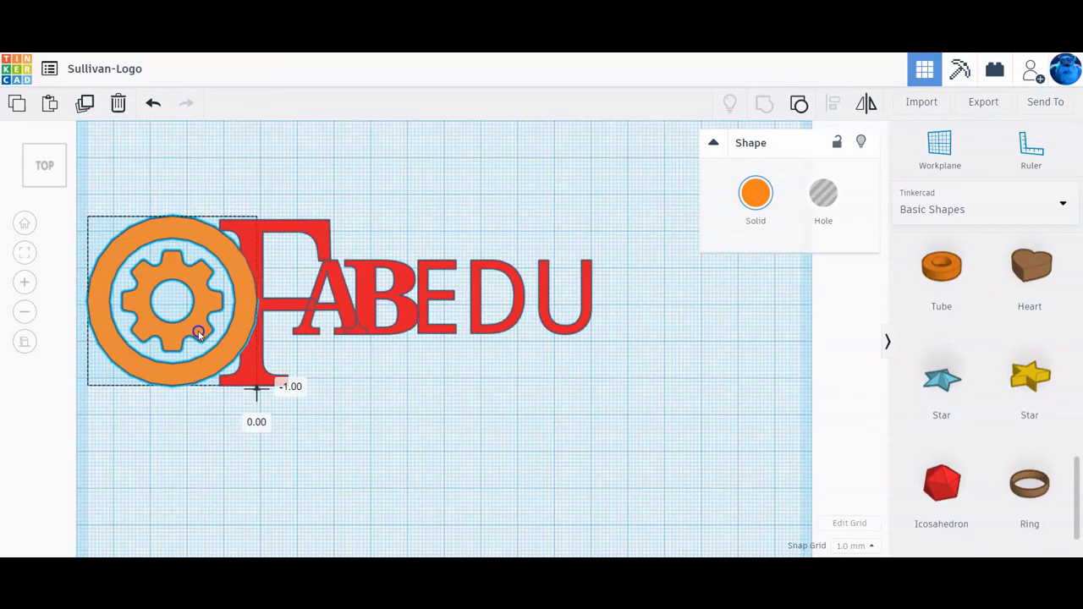
{"action": "key", "text": "Down"}
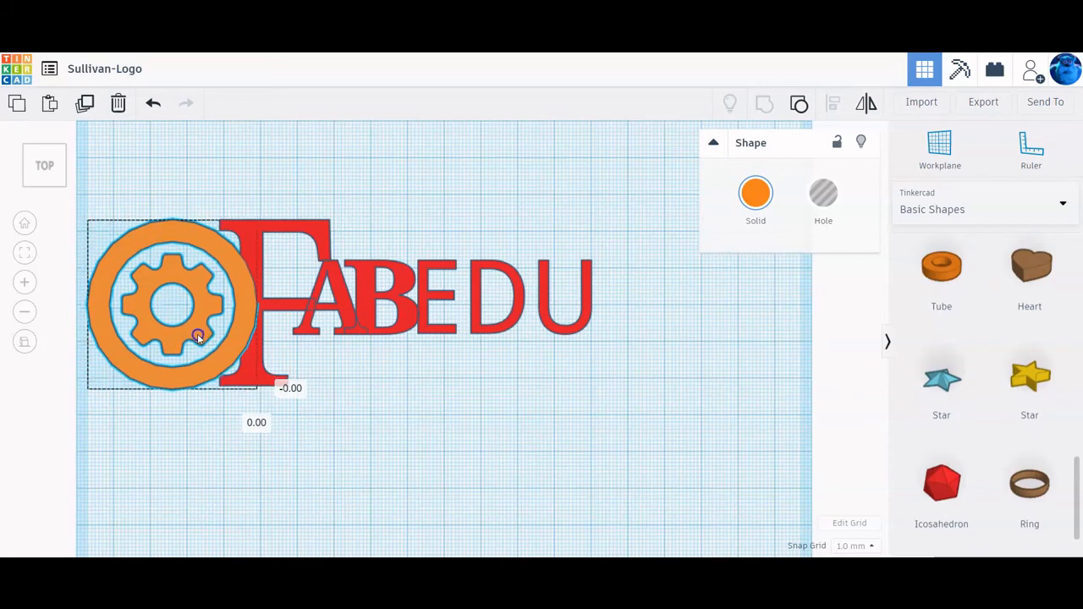
{"action": "left_click_drag", "start_coordinate": [197, 337], "coordinate": [198, 338]}
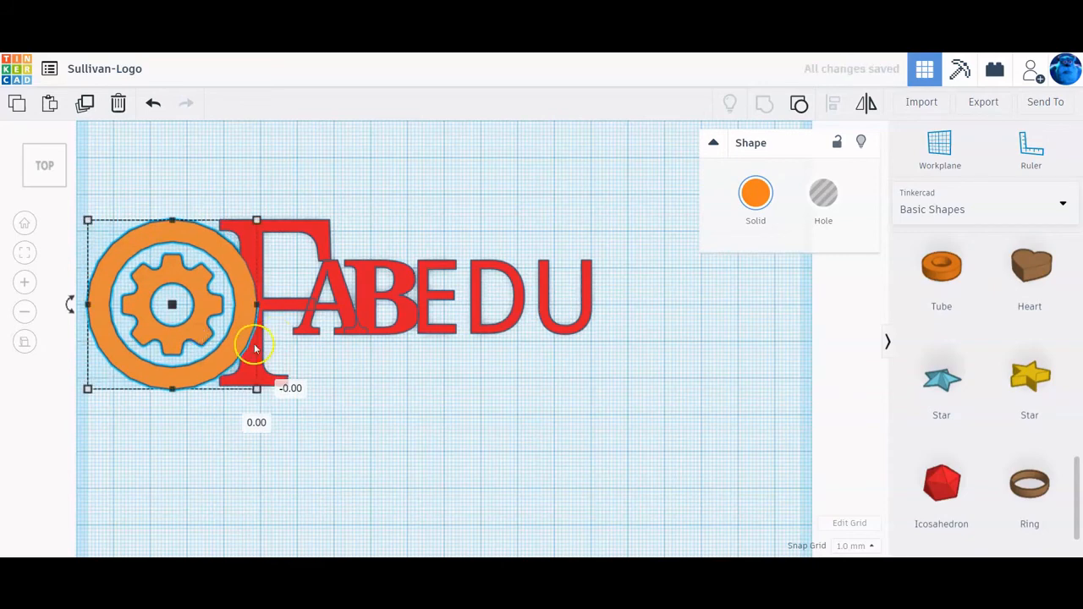
{"action": "left_click", "coordinate": [801, 103]}
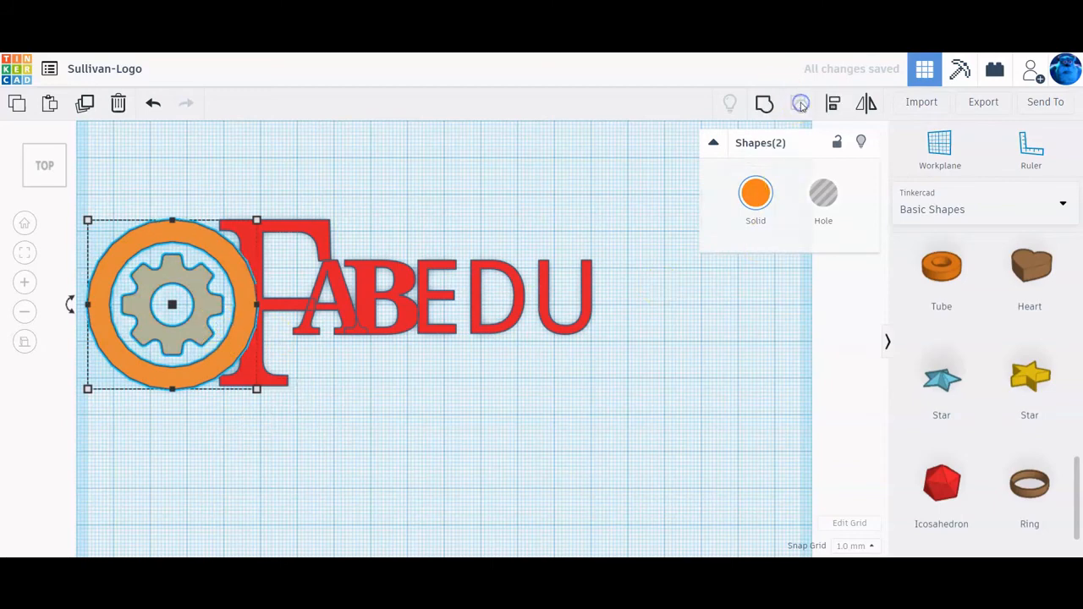
{"action": "left_click", "coordinate": [533, 384]}
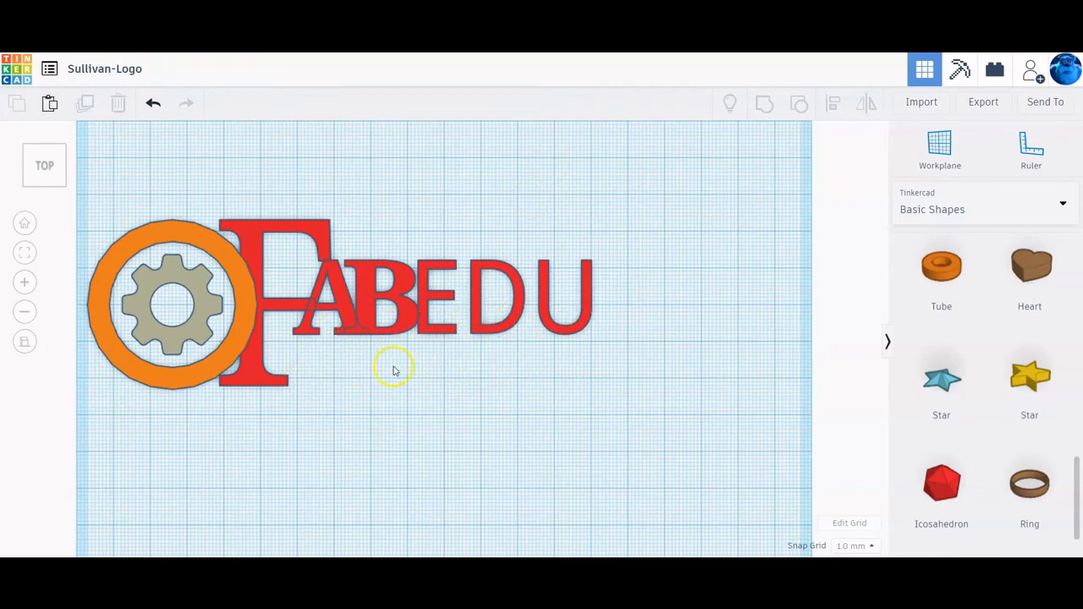
- Add a solid red box beneath the letters A and B and set its vertical size in the top view to 5 mm
{"action": "scroll", "coordinate": [994, 338], "scroll_direction": "up", "scroll_amount": 10}
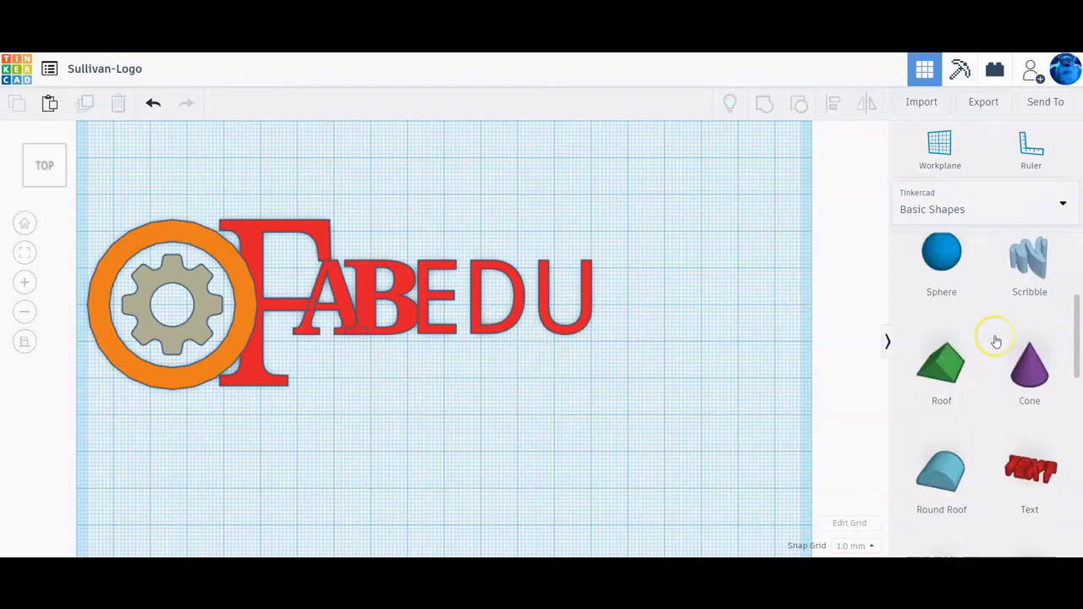
{"action": "left_click_drag", "start_coordinate": [957, 394], "coordinate": [337, 414]}
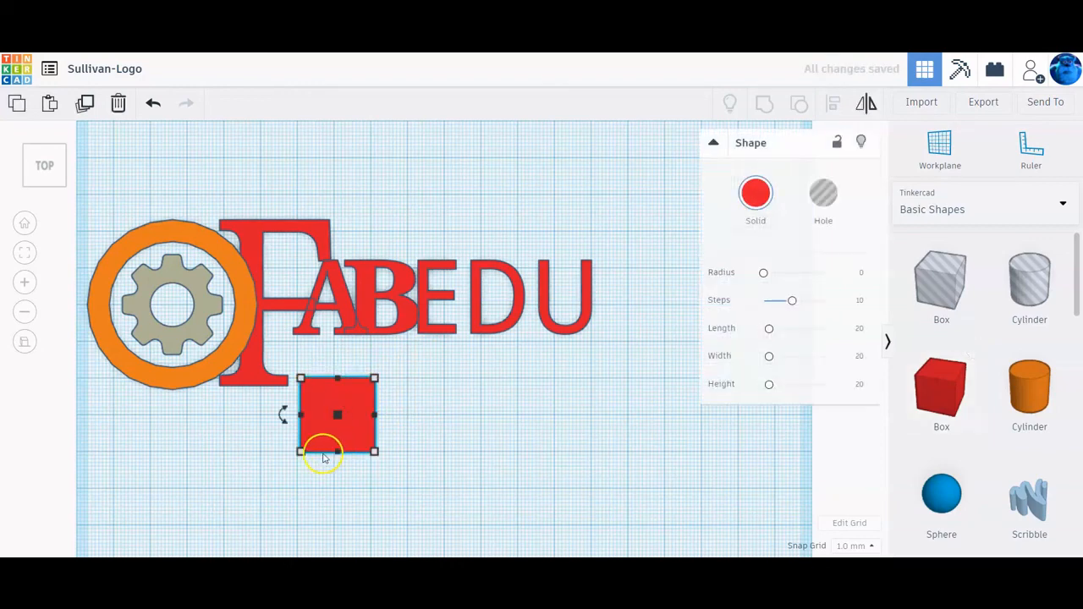
{"action": "left_click_drag", "start_coordinate": [338, 454], "coordinate": [362, 371]}
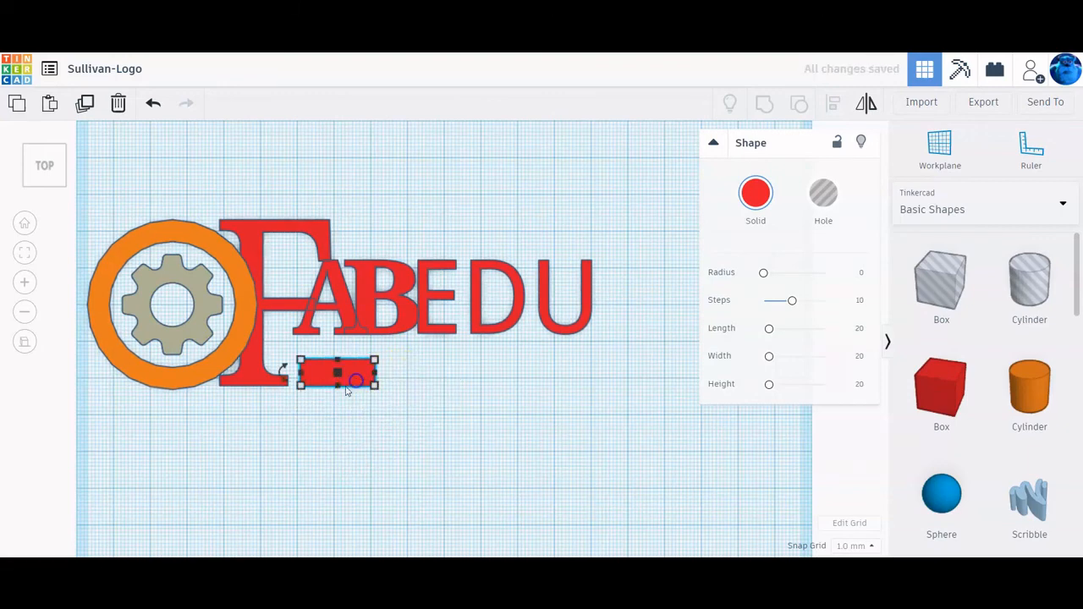
{"action": "left_click", "coordinate": [442, 371]}
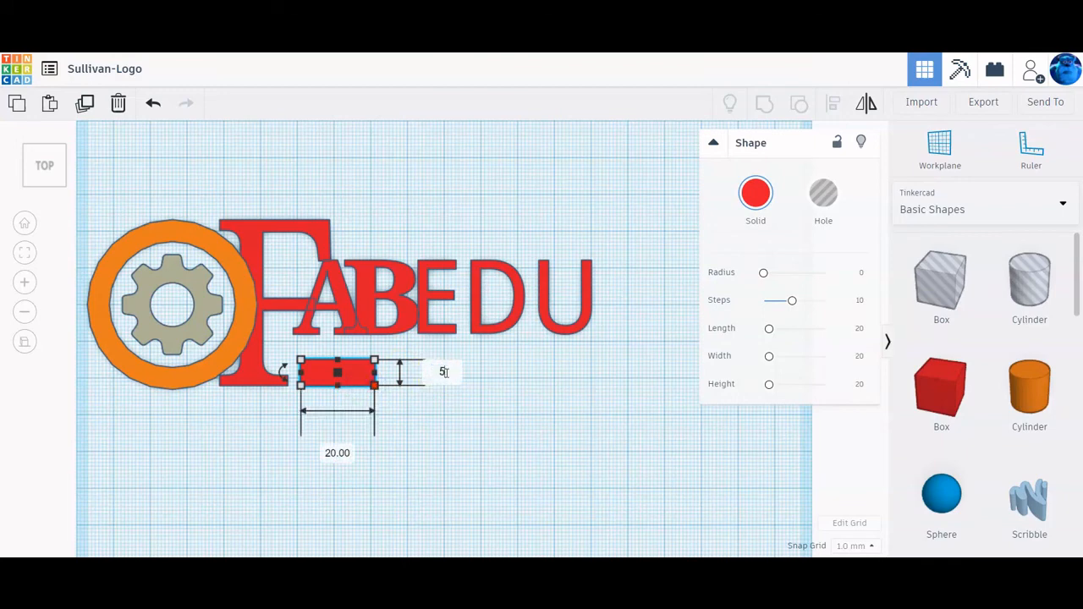
{"action": "key", "text": "Return"}
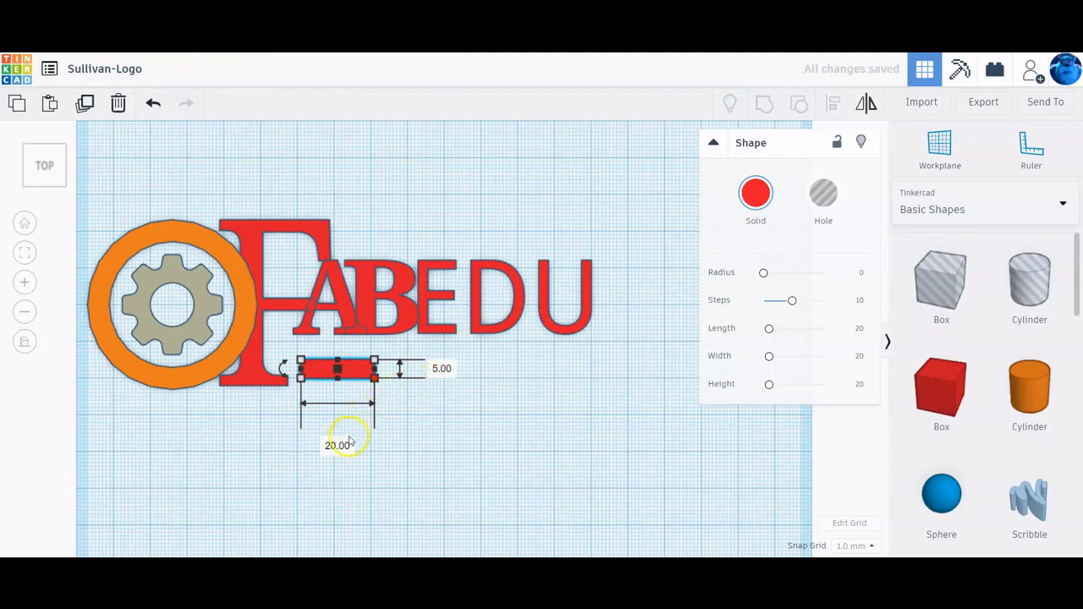
- Move the red bar down 2 mm to the F's baseline and stretch it to end under the U's outer edge
{"action": "left_click_drag", "start_coordinate": [350, 369], "coordinate": [350, 381]}
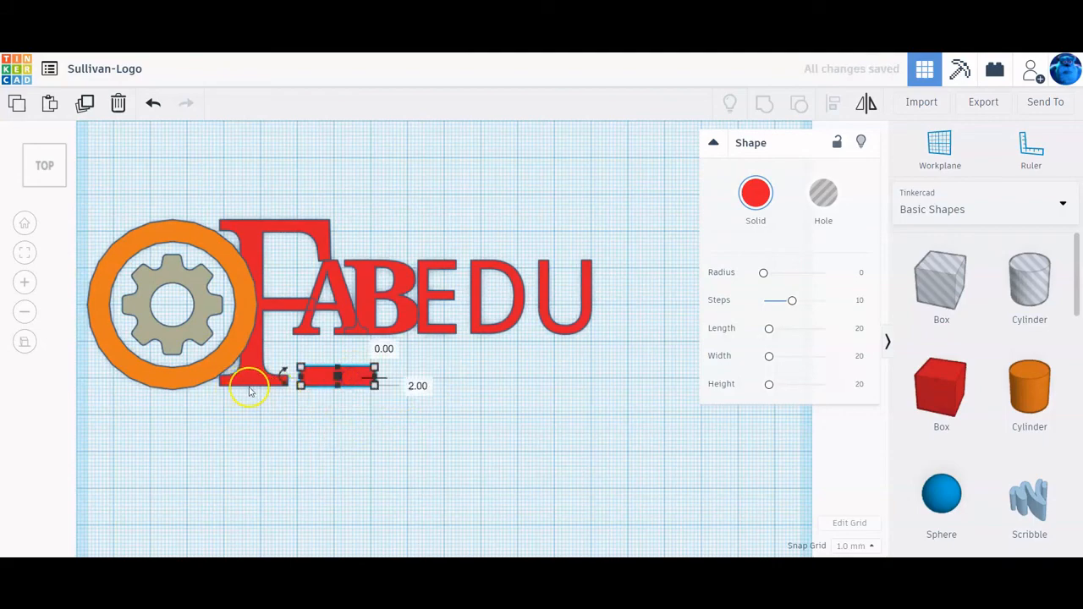
{"action": "scroll", "coordinate": [250, 389], "scroll_direction": "up", "scroll_amount": 3}
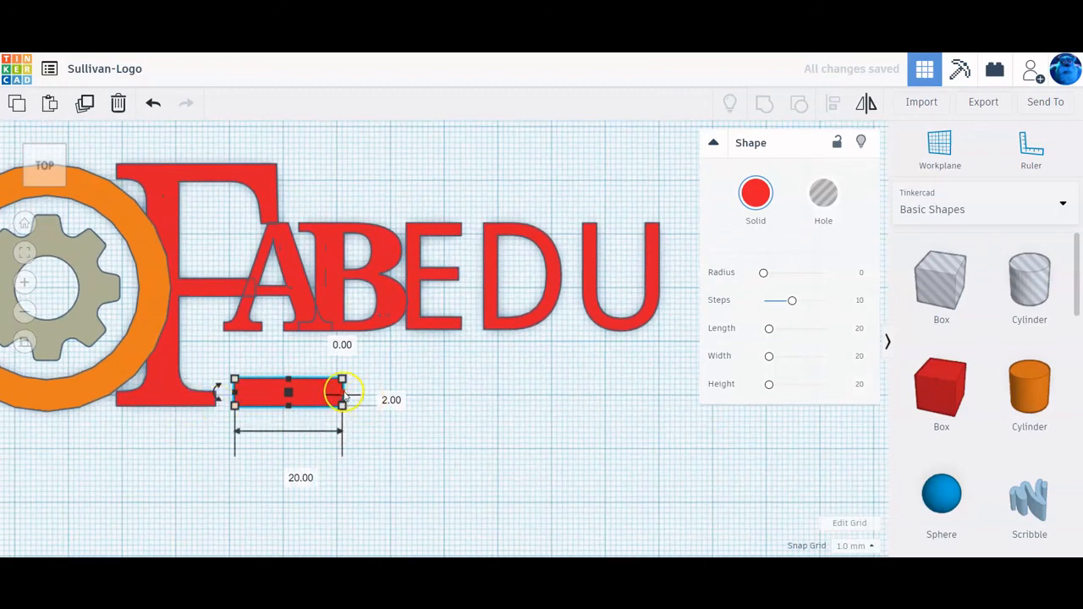
{"action": "left_click_drag", "start_coordinate": [342, 392], "coordinate": [658, 377]}
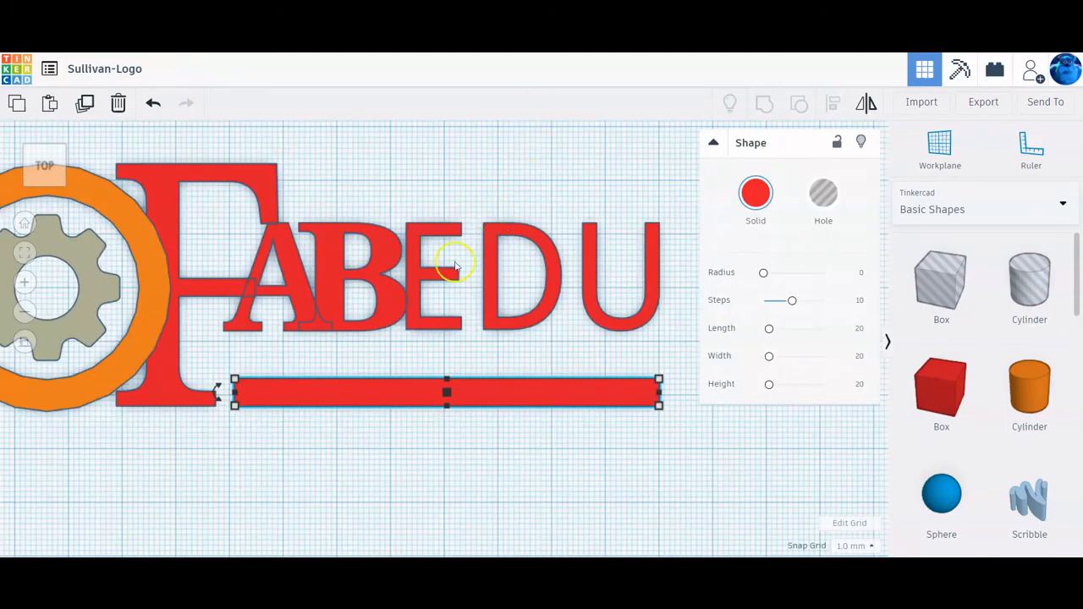
{"action": "scroll", "coordinate": [403, 355], "scroll_direction": "down", "scroll_amount": 3}
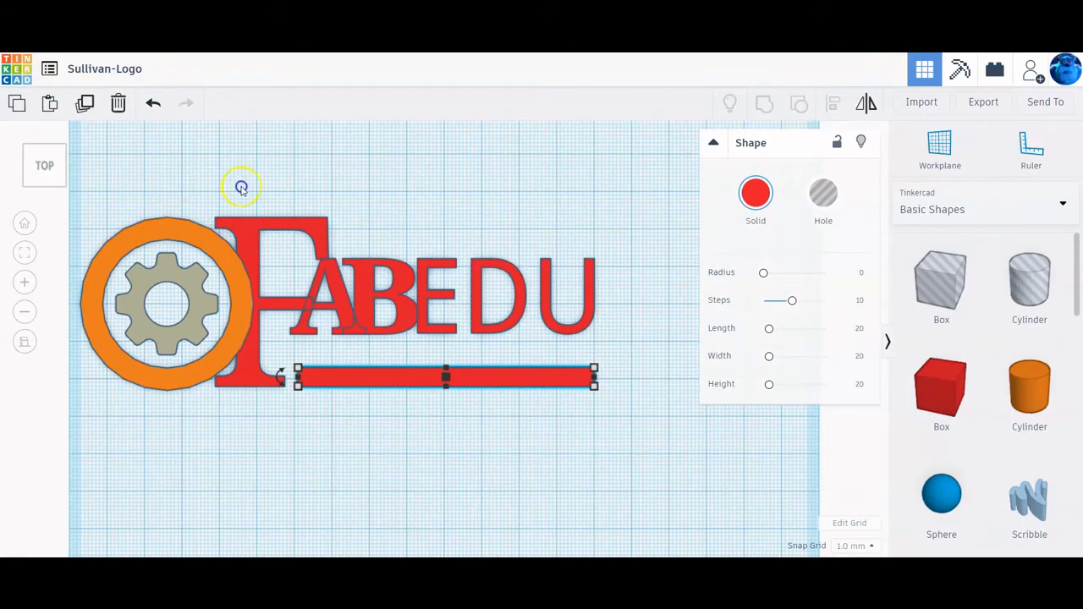
- Set the red underline bar's vertical height above the workplane to 10 mm to match the letters
{"action": "left_click", "coordinate": [439, 182]}
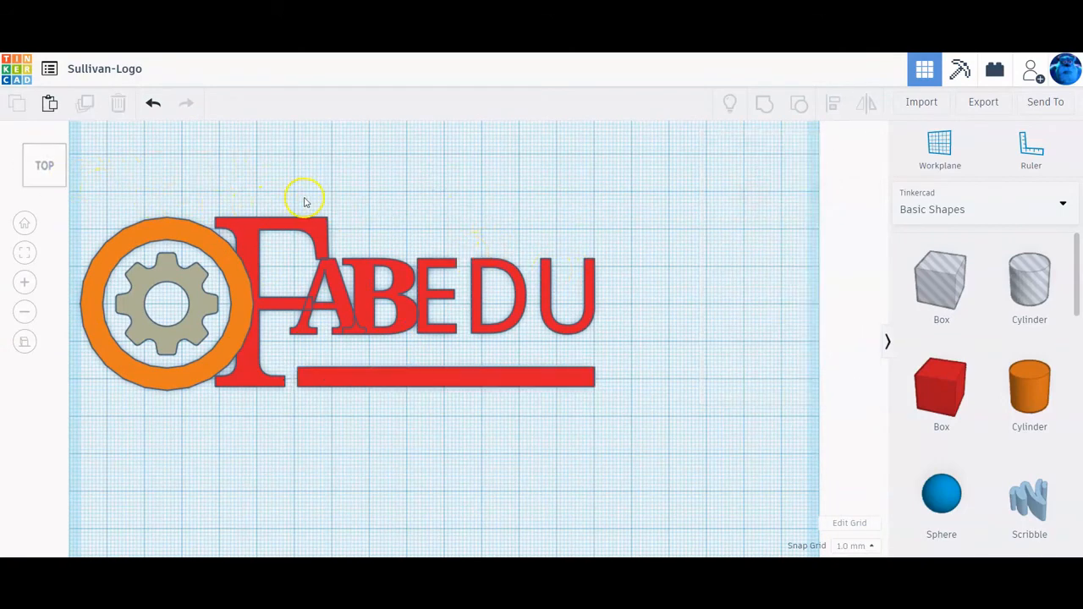
{"action": "right_click_drag", "start_coordinate": [628, 375], "coordinate": [635, 285]}
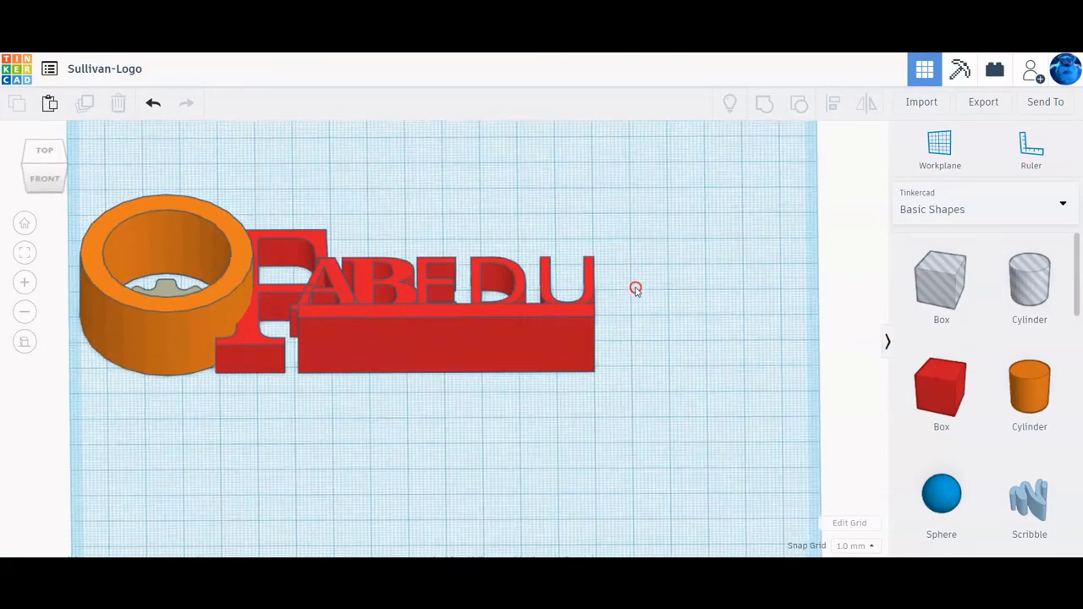
{"action": "left_click", "coordinate": [248, 332]}
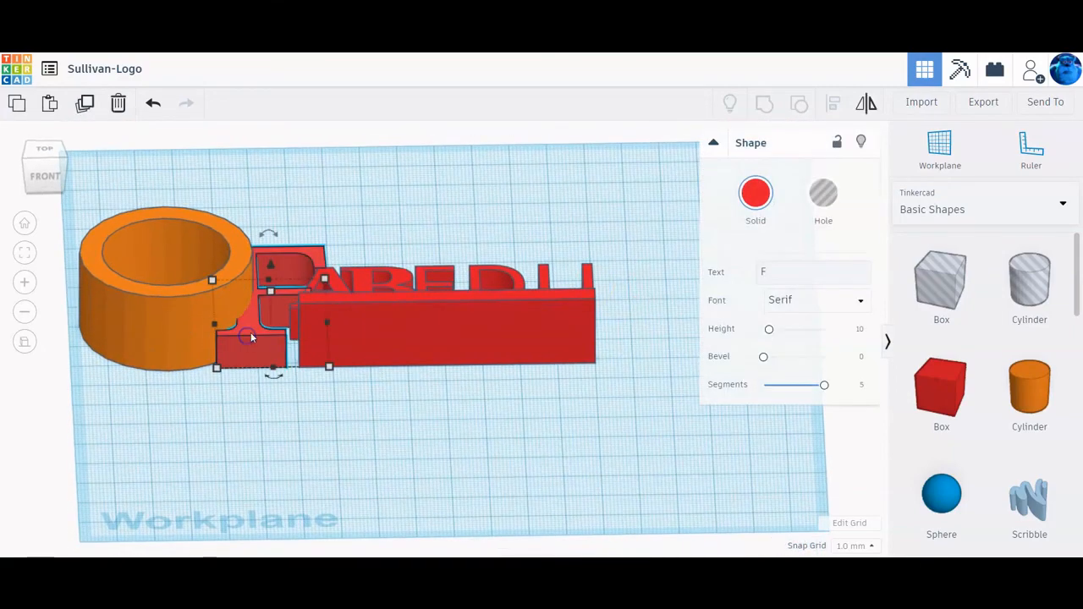
{"action": "left_click", "coordinate": [389, 322]}
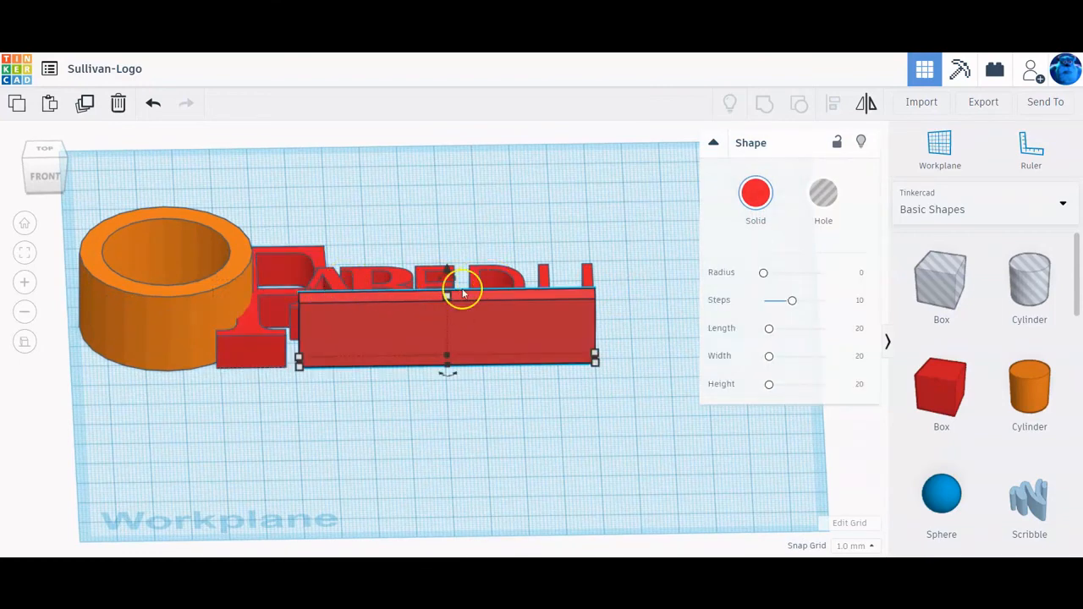
{"action": "mouse_move", "coordinate": [445, 293]}
{"action": "left_click", "coordinate": [508, 328]}
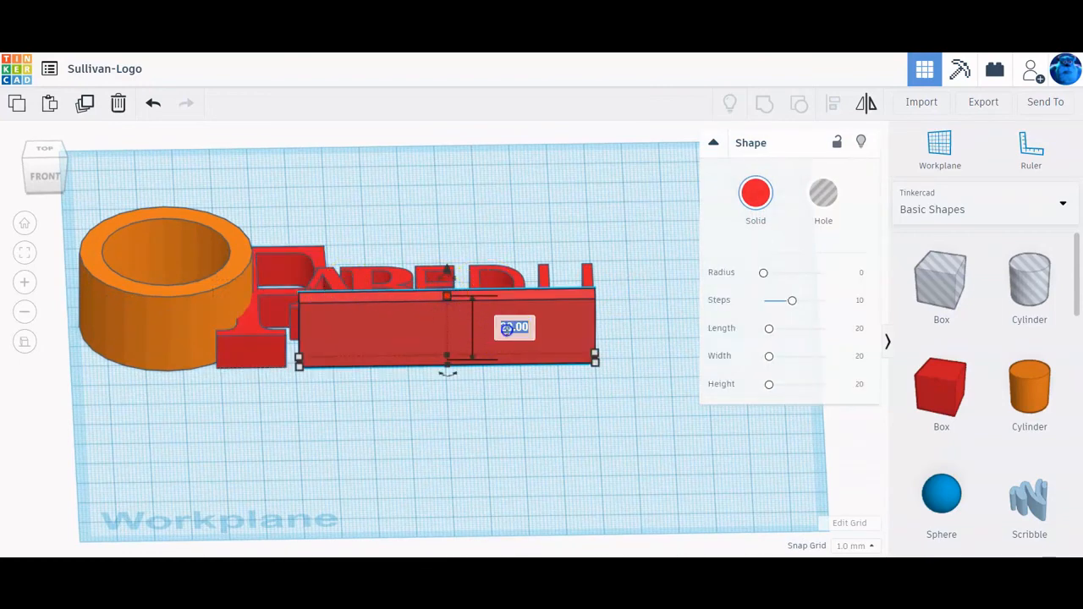
{"action": "type", "text": "10"}
{"action": "key", "text": "Return"}
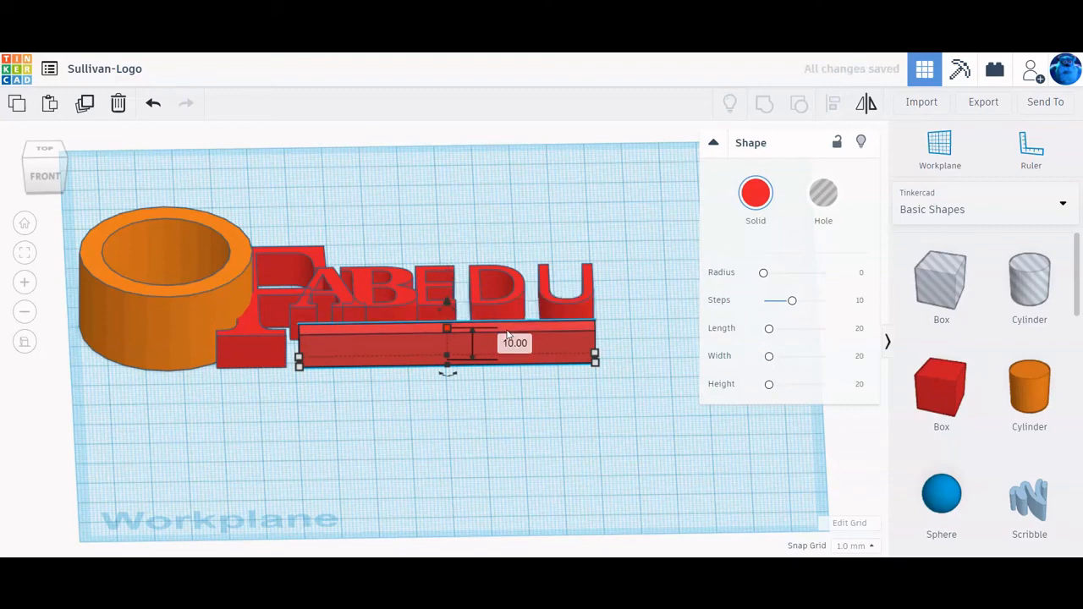
- Set the orange ring's height above the workplane to 10 mm
{"action": "left_click", "coordinate": [238, 304]}
{"action": "mouse_move", "coordinate": [166, 252]}
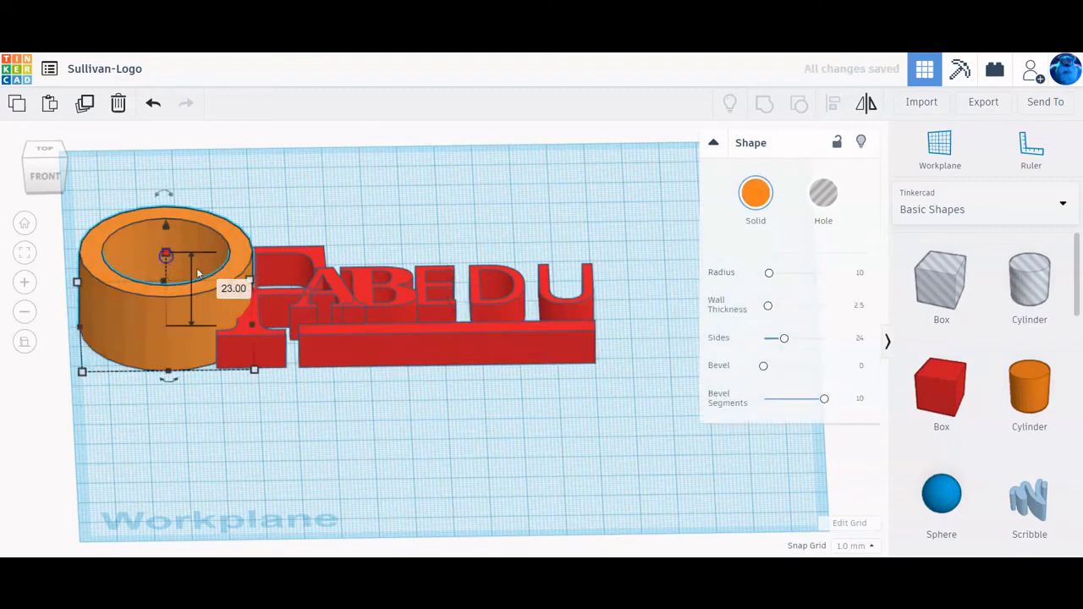
{"action": "left_click", "coordinate": [233, 289]}
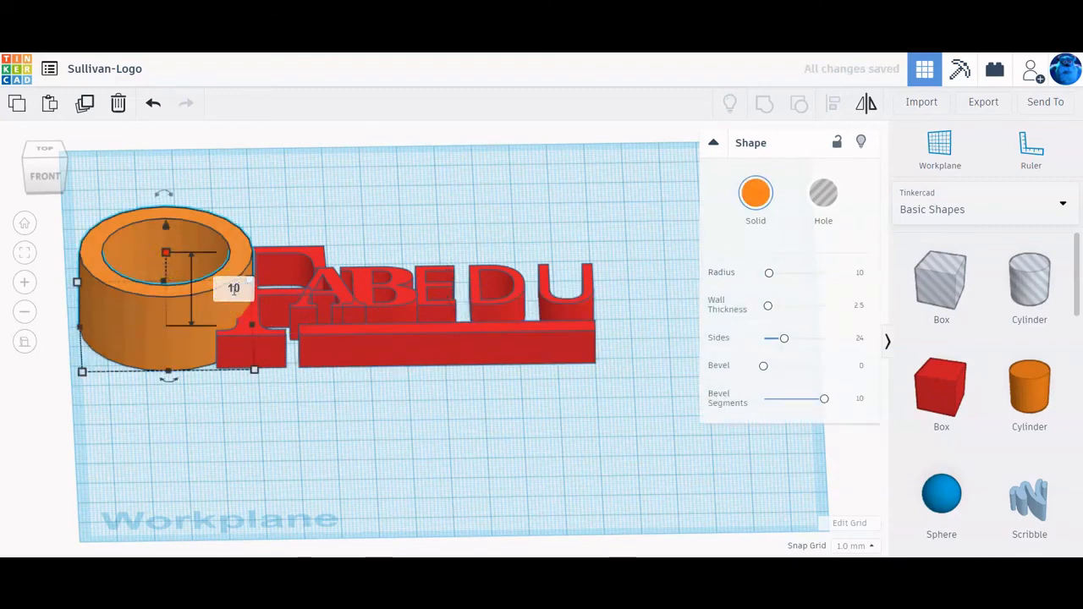
{"action": "type", "text": "10"}
{"action": "key", "text": "Return"}
- Set the height of the gear inside the ring to 10 mm and leave it deselected
{"action": "left_click", "coordinate": [185, 315]}
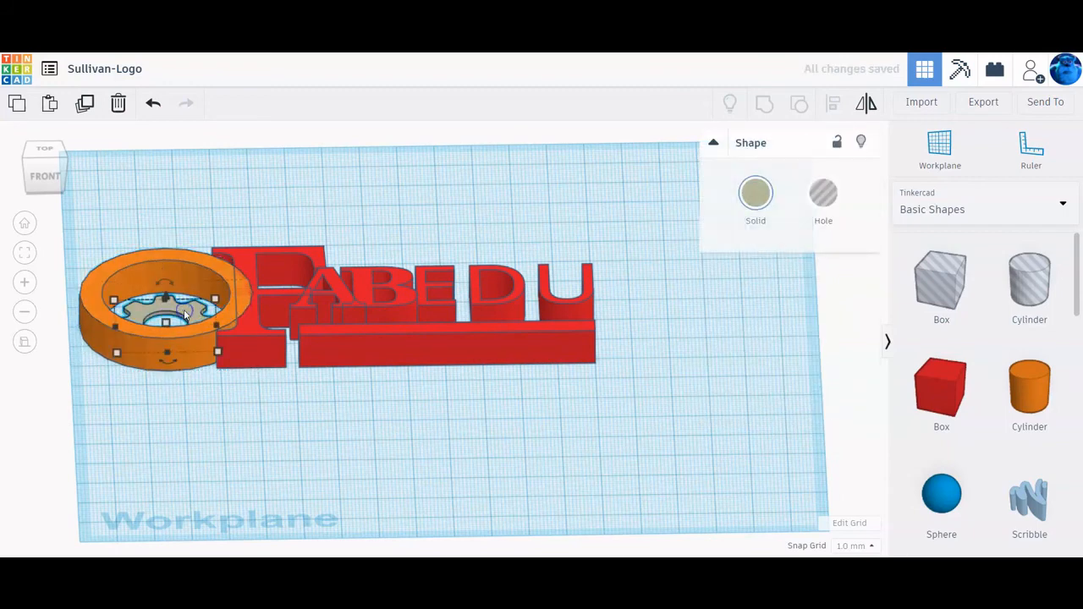
{"action": "mouse_move", "coordinate": [166, 323]}
{"action": "left_click", "coordinate": [234, 324]}
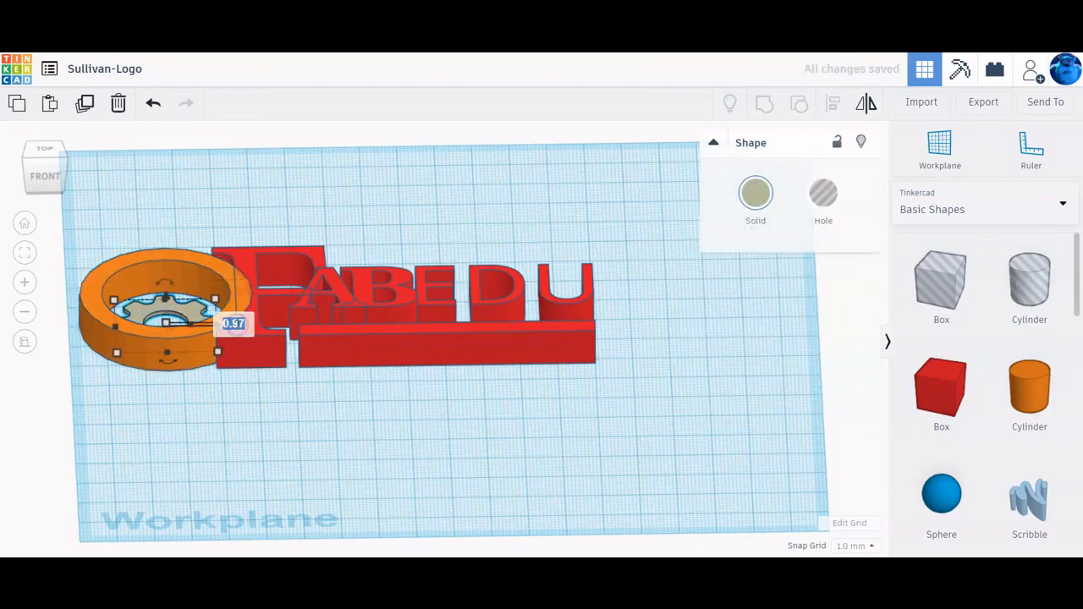
{"action": "type", "text": "10"}
{"action": "key", "text": "Return"}
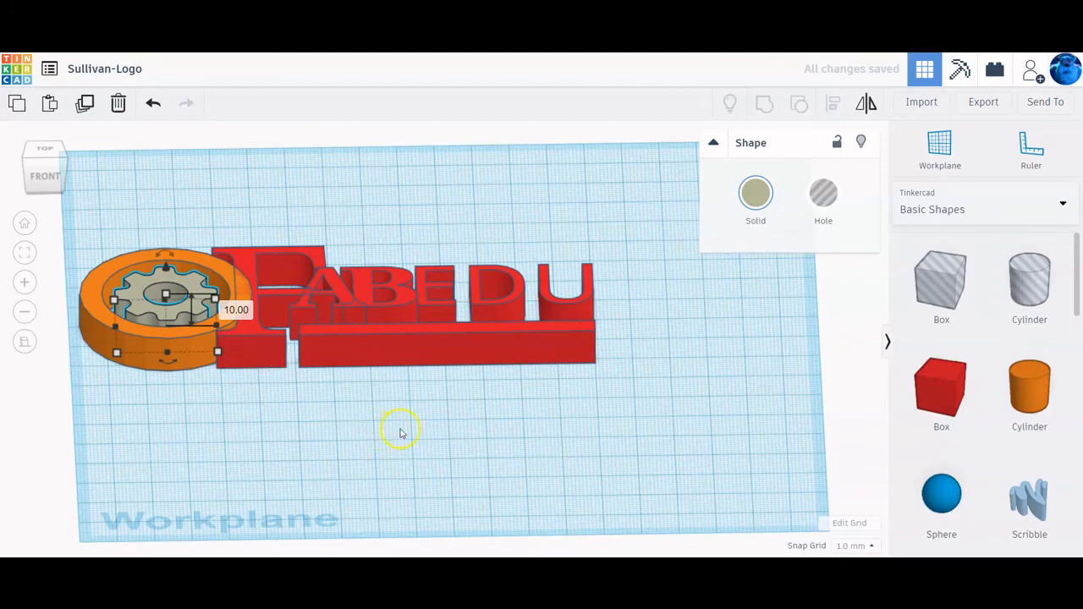
{"action": "left_click", "coordinate": [402, 426]}
- Group the ring, gear, FAB EDU letters and bar into one shape and move it 31 mm right and 31 mm up in the top view
{"action": "right_click_drag", "start_coordinate": [446, 427], "coordinate": [442, 525]}
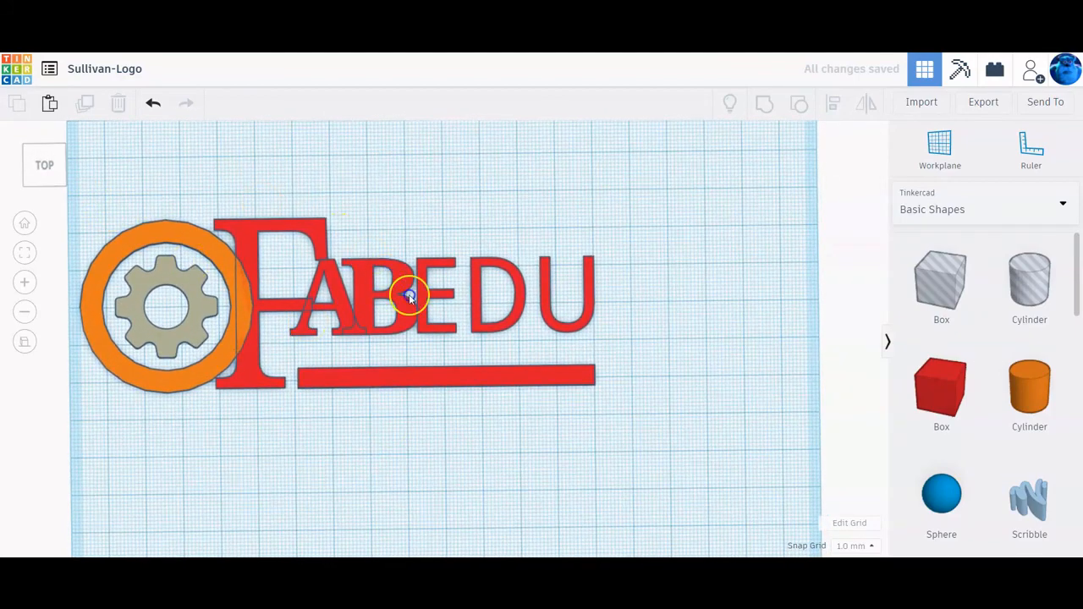
{"action": "key", "text": "ctrl+a"}
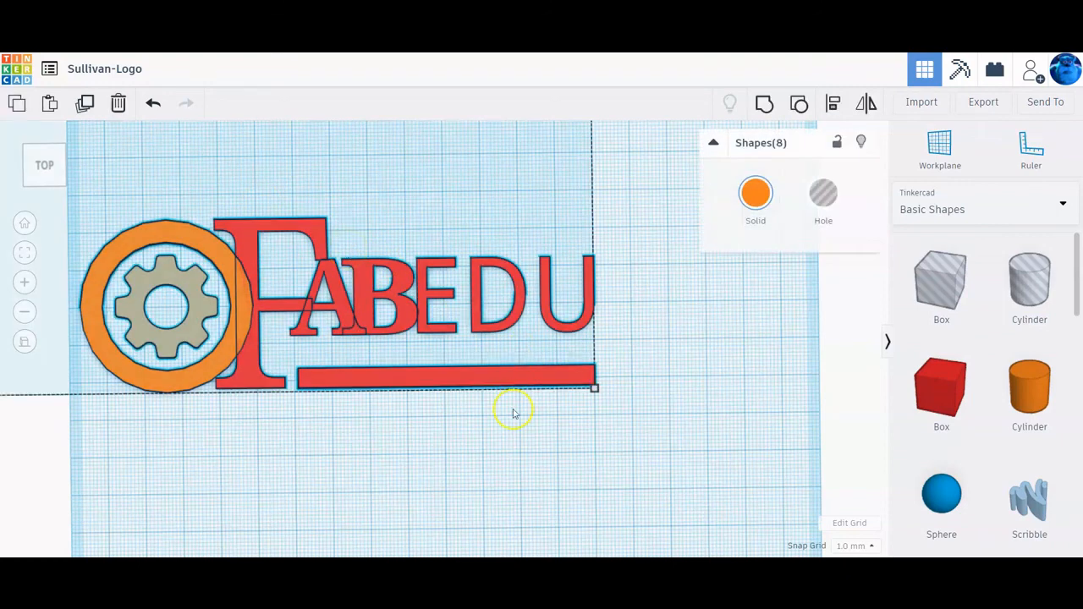
{"action": "left_click", "coordinate": [487, 453]}
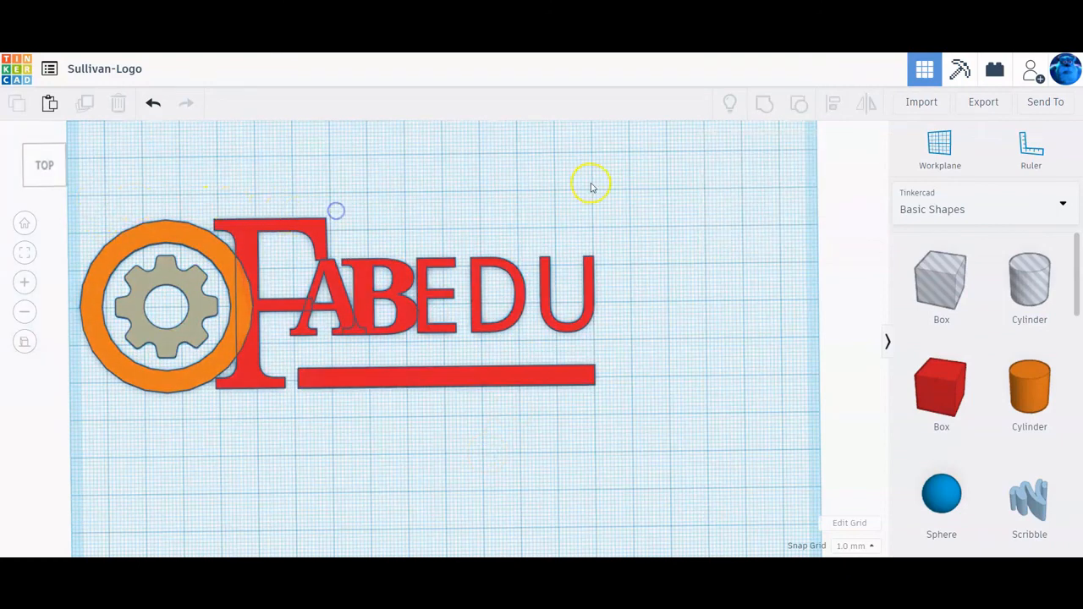
{"action": "left_click_drag", "start_coordinate": [588, 196], "coordinate": [126, 418]}
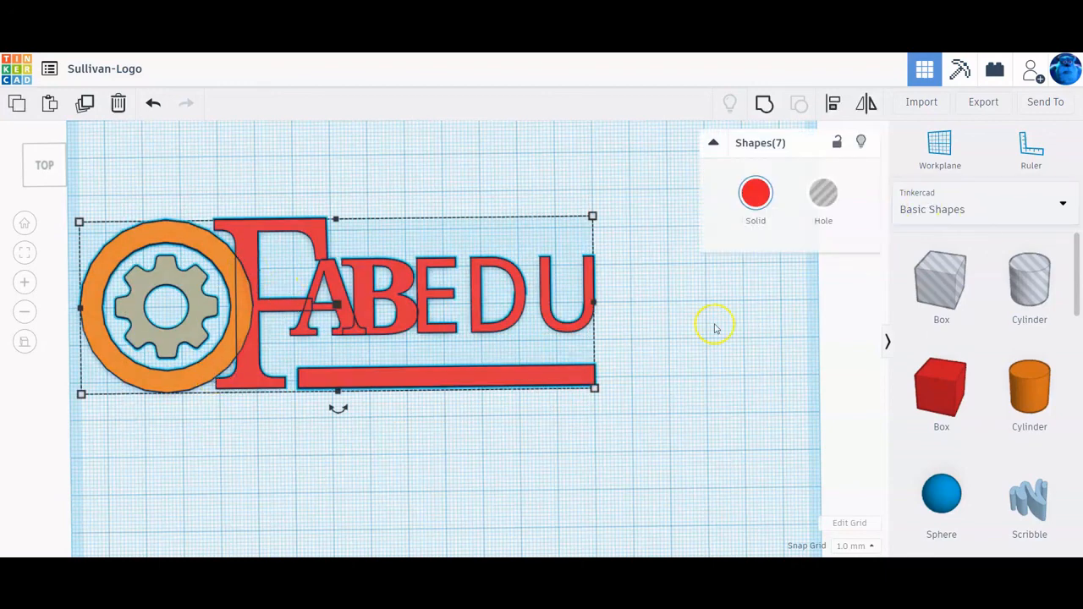
{"action": "left_click", "coordinate": [766, 110]}
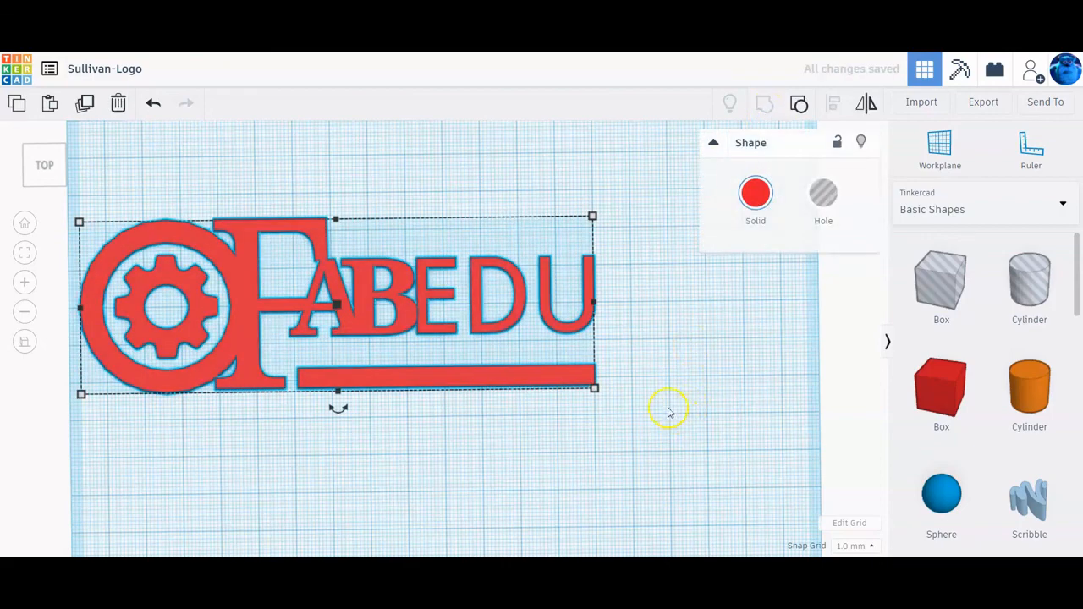
{"action": "left_click_drag", "start_coordinate": [301, 320], "coordinate": [417, 217]}
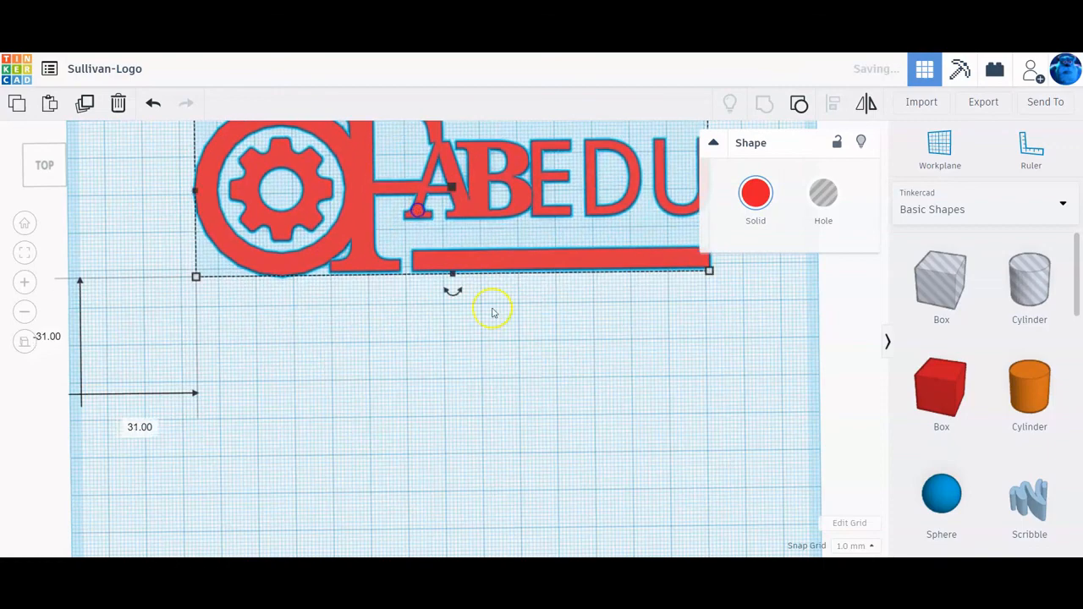
- Move the orange Mech Tech logo from outside the workplane onto it, beneath the FAB EDU logo, and show both deselected from the top
{"action": "scroll", "coordinate": [499, 315], "scroll_direction": "down", "scroll_amount": 4}
{"action": "mouse_move", "coordinate": [586, 392]}
{"action": "right_mouse_down"}
{"action": "mouse_move", "coordinate": [607, 406]}
{"action": "mouse_move", "coordinate": [582, 411]}
{"action": "right_mouse_up"}
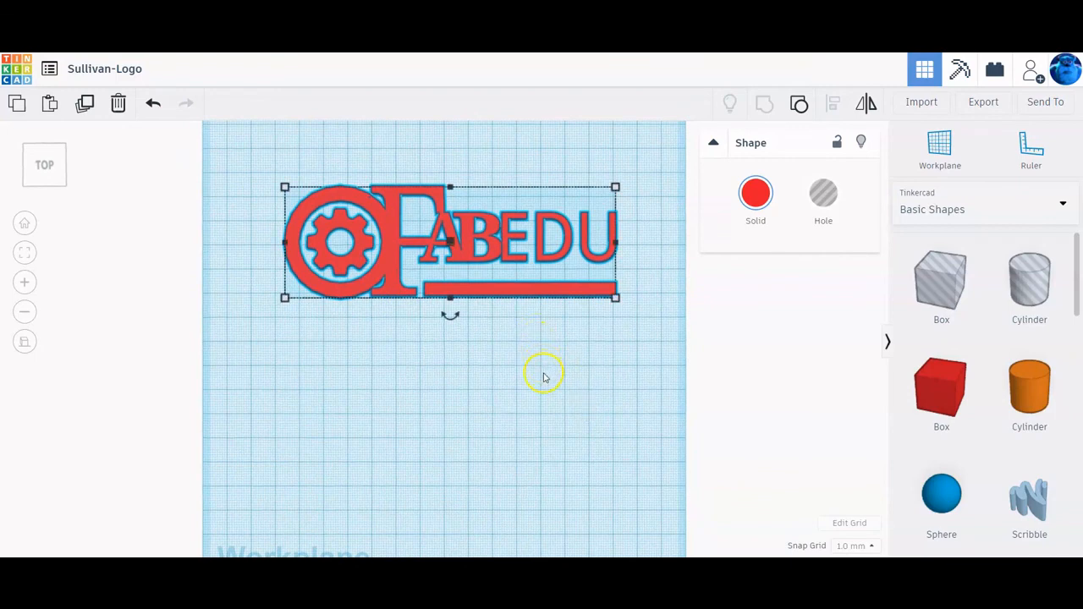
{"action": "scroll", "coordinate": [173, 276], "scroll_direction": "down", "scroll_amount": 3}
{"action": "scroll", "coordinate": [176, 279], "scroll_direction": "down", "scroll_amount": 5}
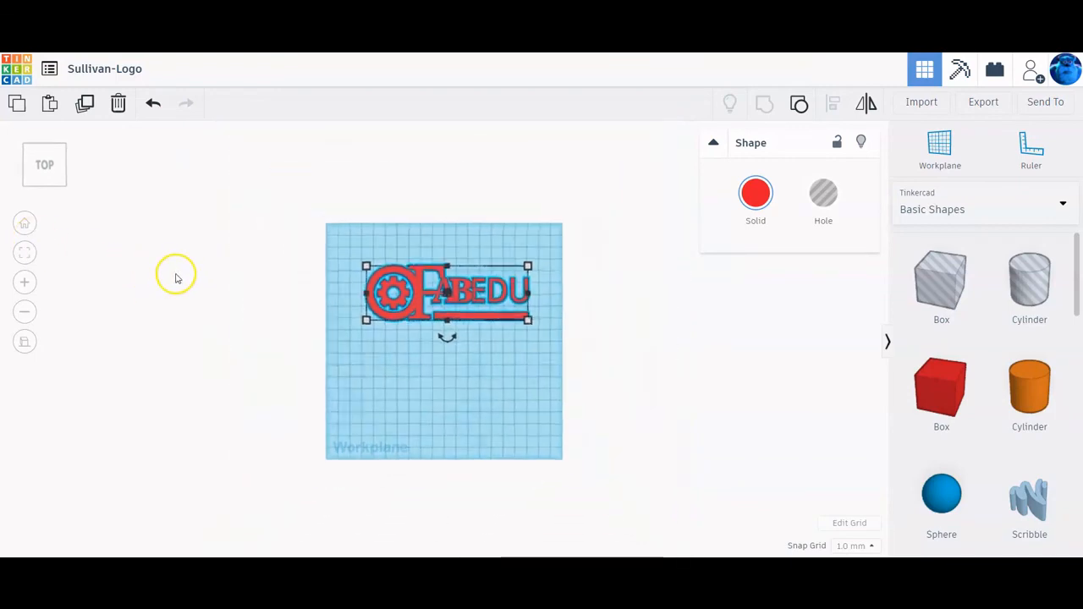
{"action": "left_click_drag", "start_coordinate": [170, 221], "coordinate": [429, 359]}
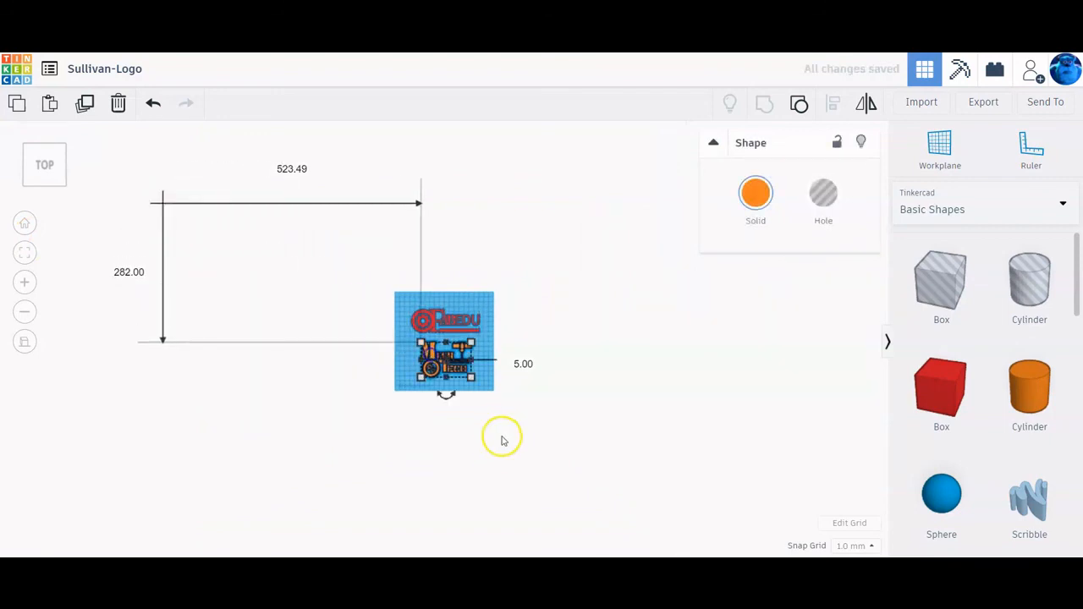
{"action": "left_click", "coordinate": [25, 224]}
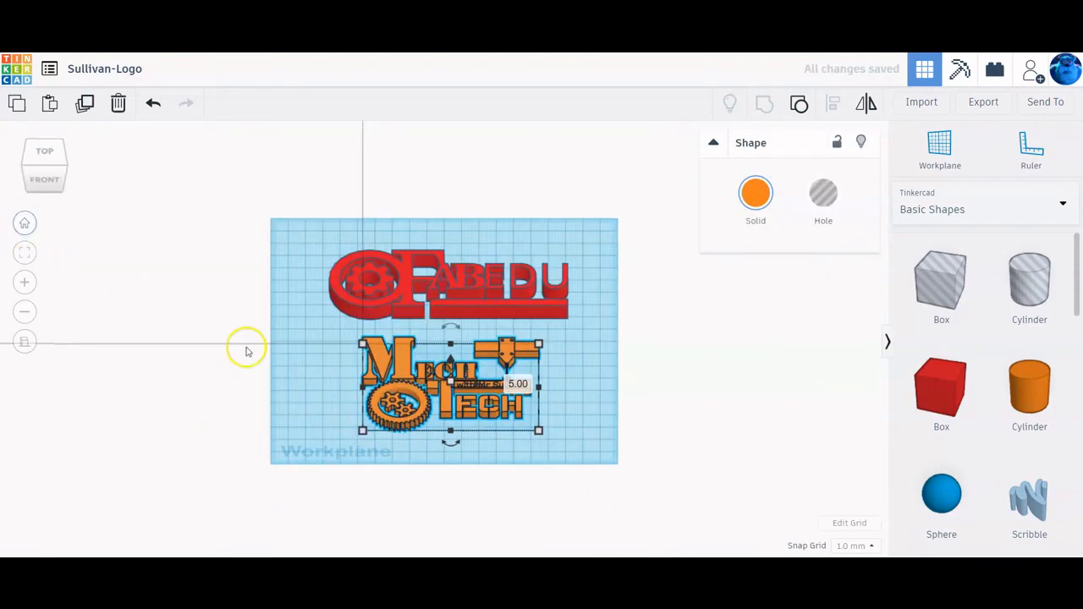
{"action": "left_click", "coordinate": [38, 150]}
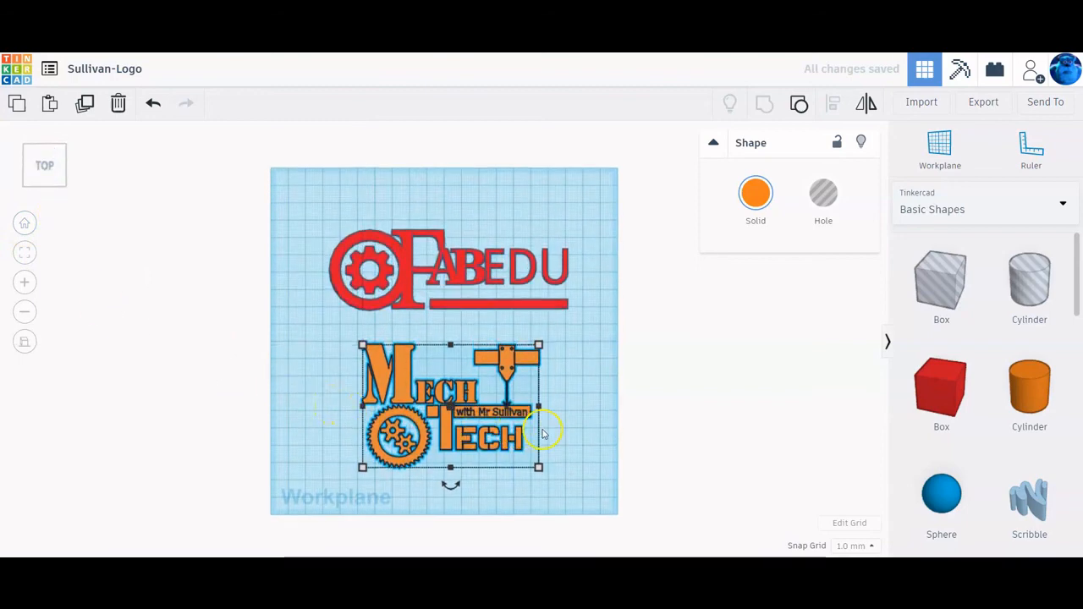
{"action": "left_click", "coordinate": [581, 430]}
{"action": "scroll", "coordinate": [578, 430], "scroll_direction": "up", "scroll_amount": 3}
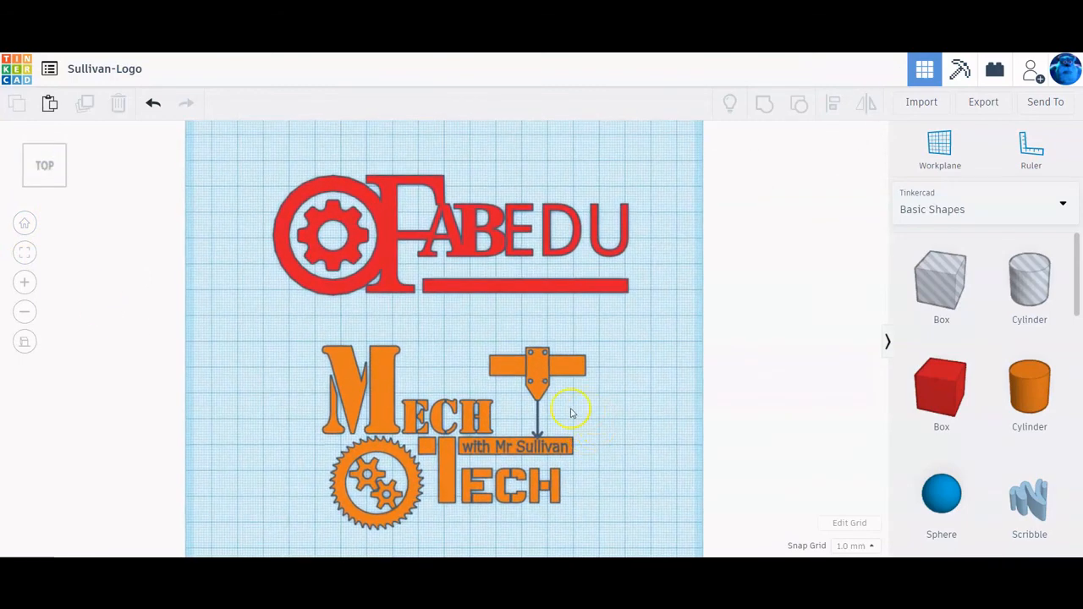